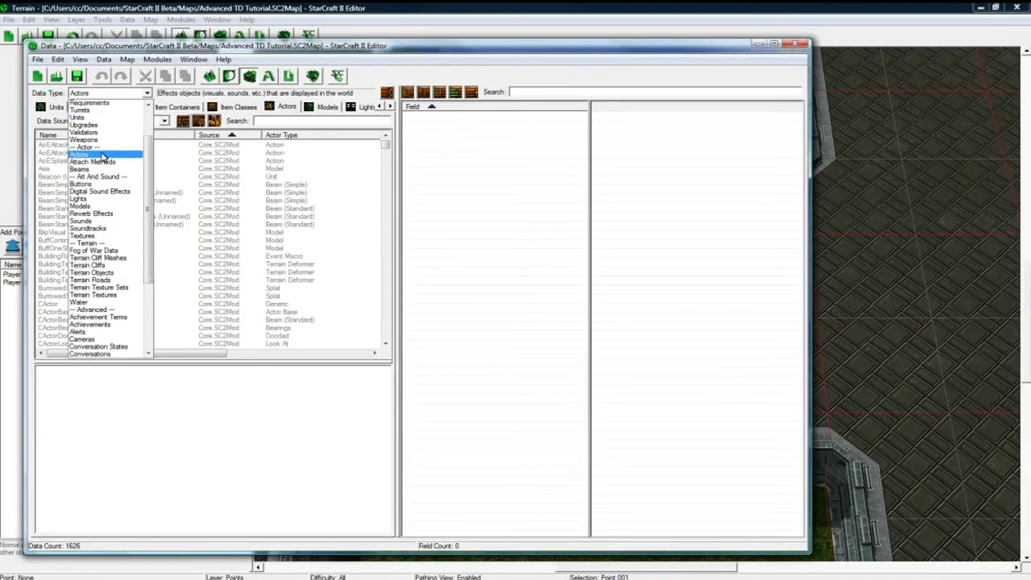
Step: Switch the Data editor to Units from All Data, listing 263 unit entries
{"action": "left_click", "coordinate": [100, 177]}
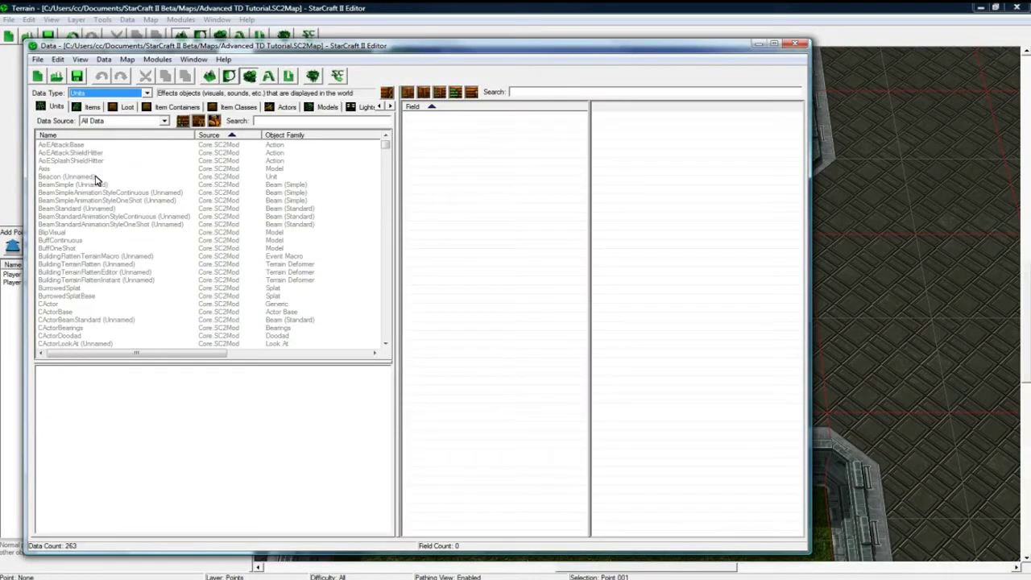
{"action": "left_click", "coordinate": [130, 123]}
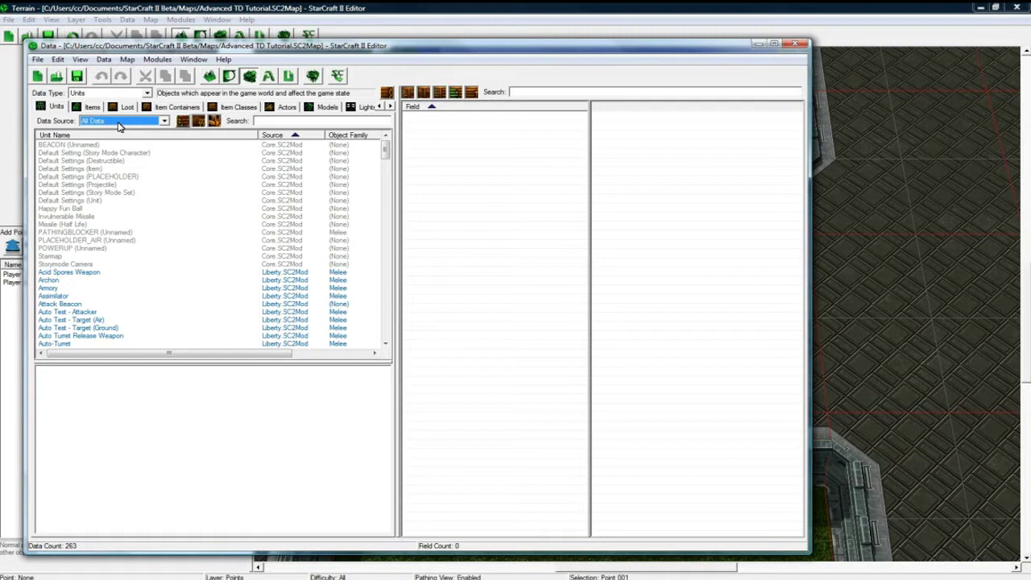
Step: Search the unit list for 'probe' and open the Probe unit's fields
{"action": "left_click", "coordinate": [369, 122]}
{"action": "left_click", "coordinate": [336, 193]}
{"action": "left_click", "coordinate": [90, 145]}
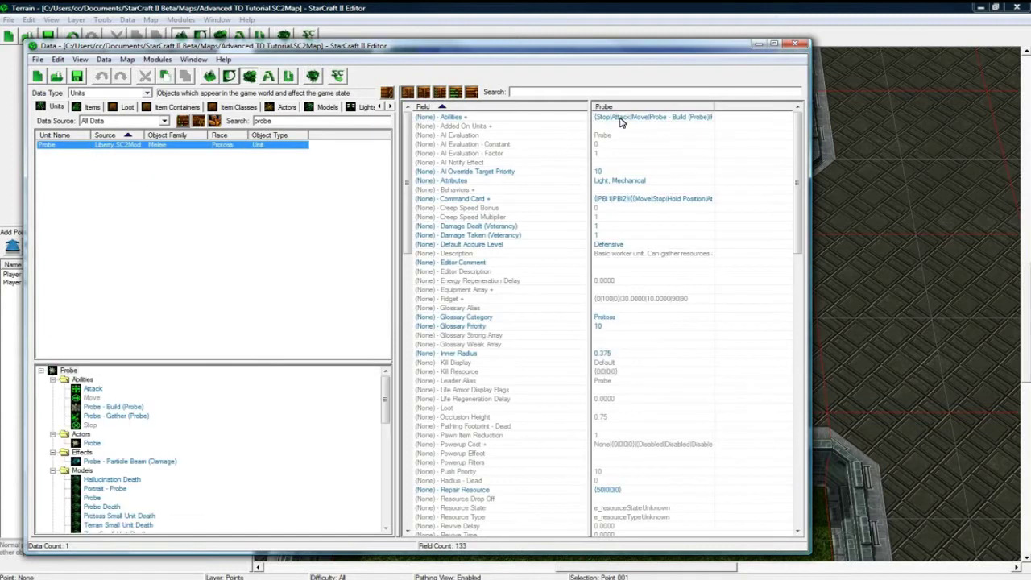
{"action": "left_click", "coordinate": [620, 120]}
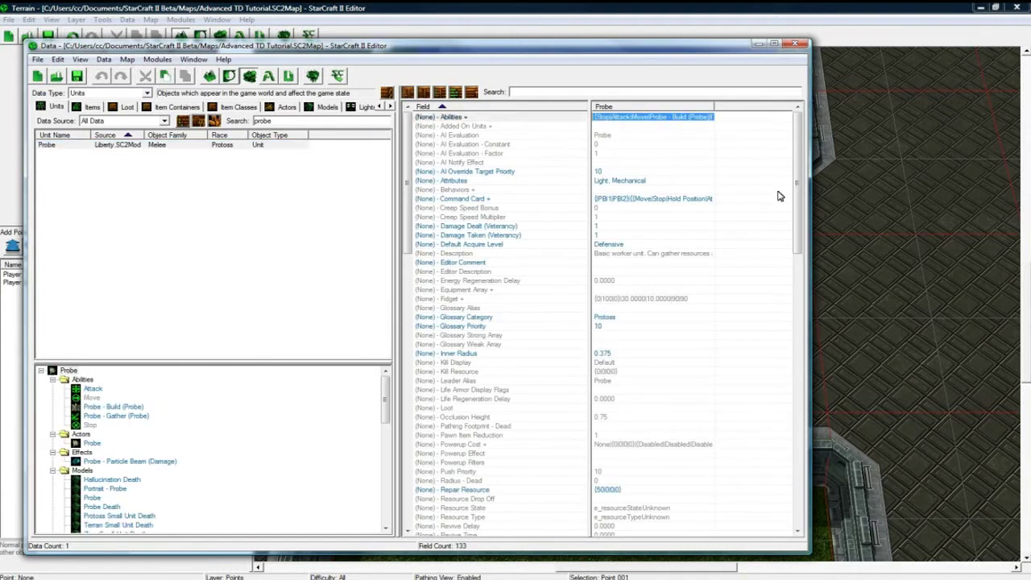
{"action": "left_click_drag", "start_coordinate": [798, 187], "coordinate": [796, 443]}
Step: Change the Probe's Stats - Name to 'Star Builder'
{"action": "left_click", "coordinate": [649, 354]}
{"action": "scroll", "coordinate": [648, 355], "scroll_direction": "up", "scroll_amount": 3}
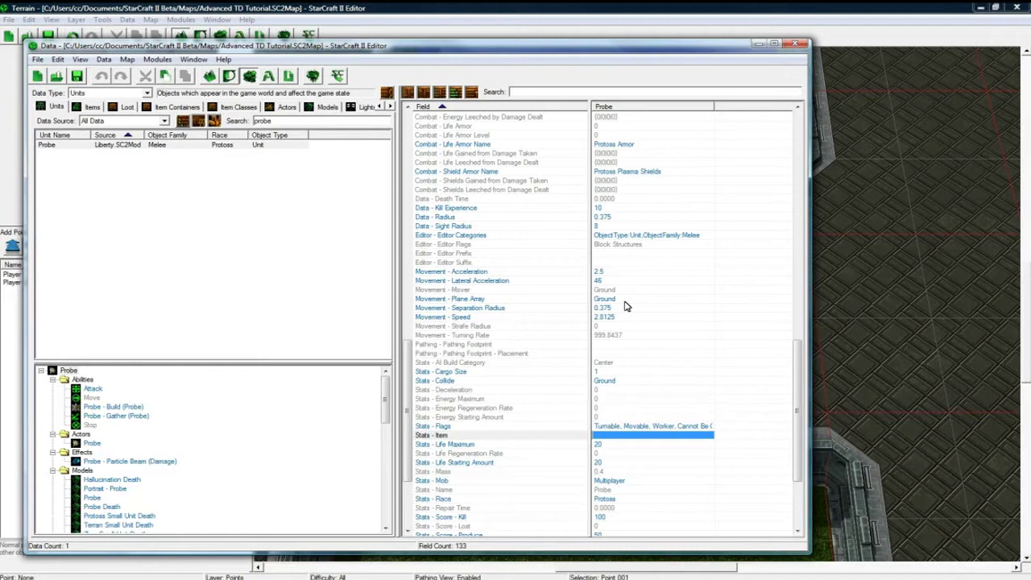
{"action": "scroll", "coordinate": [626, 306], "scroll_direction": "down", "scroll_amount": 5}
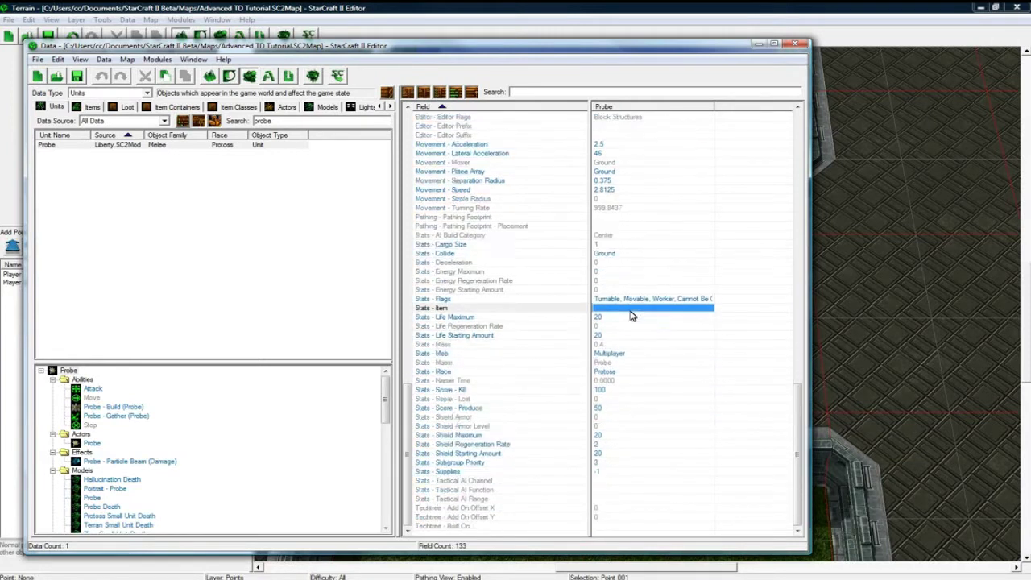
{"action": "double_click", "coordinate": [614, 364]}
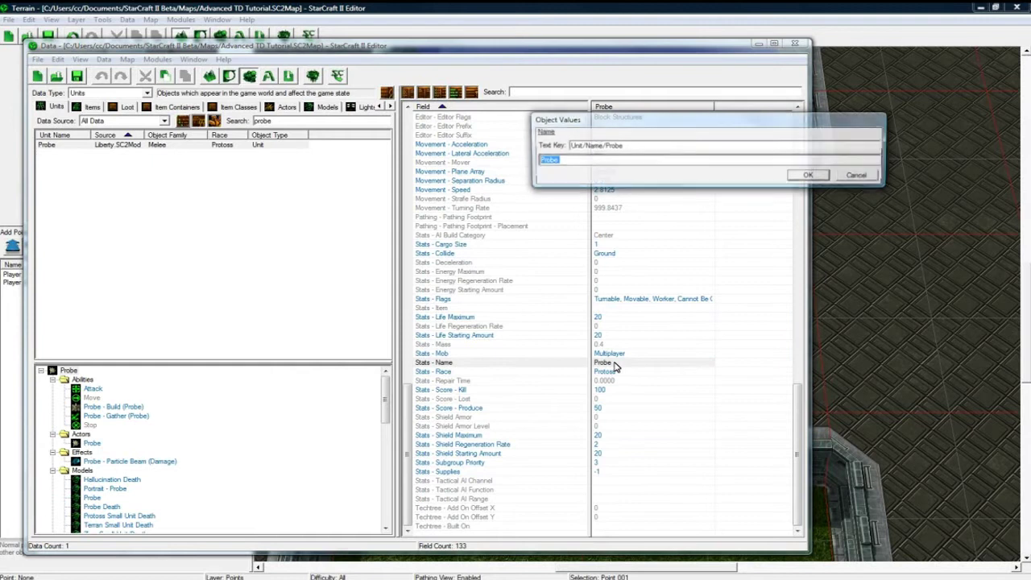
{"action": "type", "text": "Star Builder"}
{"action": "key", "text": "Return"}
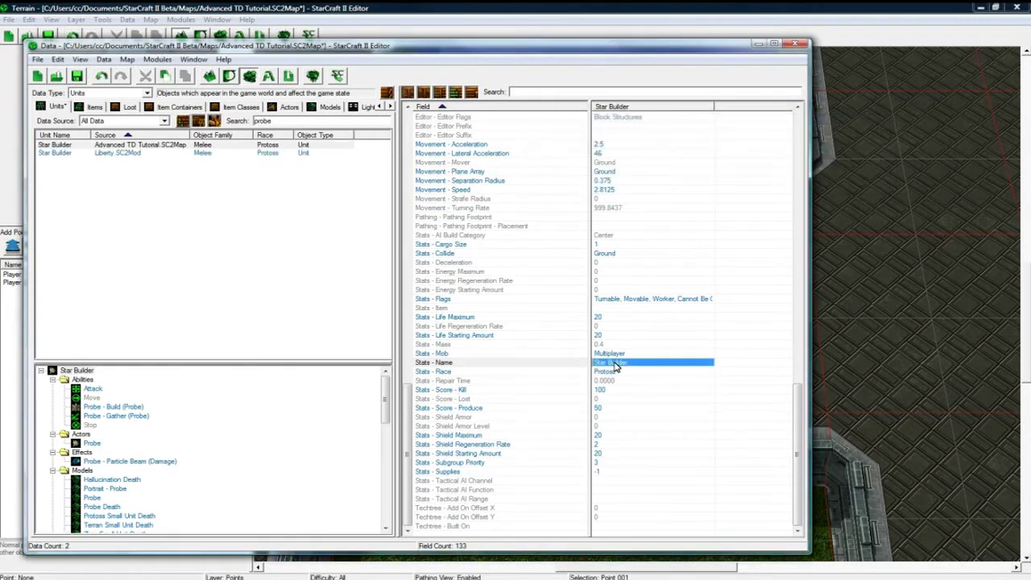
Step: Open the Star Builder unit and set its Movement - Speed to 4
{"action": "left_click", "coordinate": [95, 165]}
{"action": "left_click", "coordinate": [105, 145]}
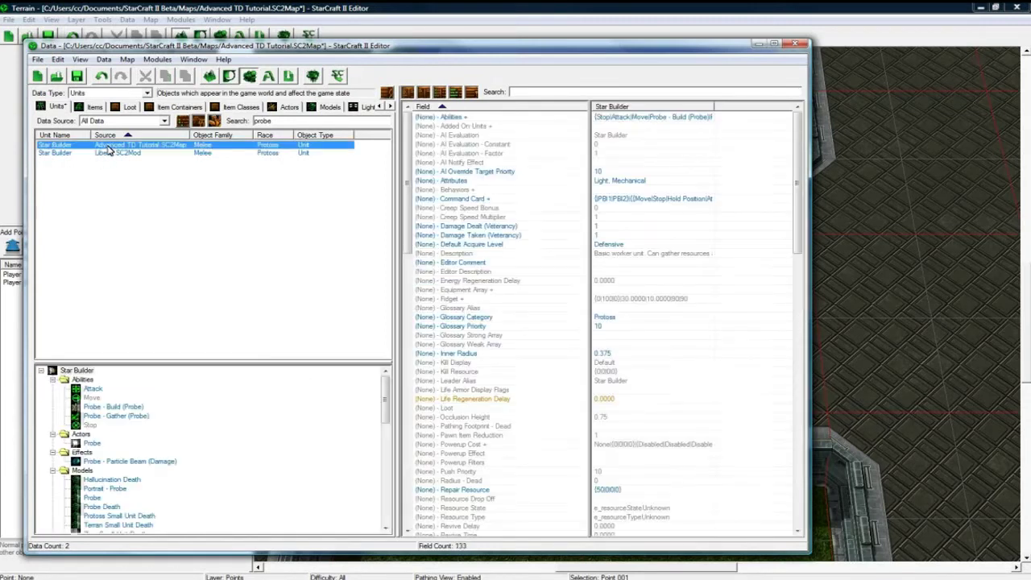
{"action": "left_click", "coordinate": [633, 118]}
{"action": "left_click", "coordinate": [636, 216]}
{"action": "scroll", "coordinate": [642, 308], "scroll_direction": "down", "scroll_amount": 3}
{"action": "scroll", "coordinate": [642, 307], "scroll_direction": "down", "scroll_amount": 13}
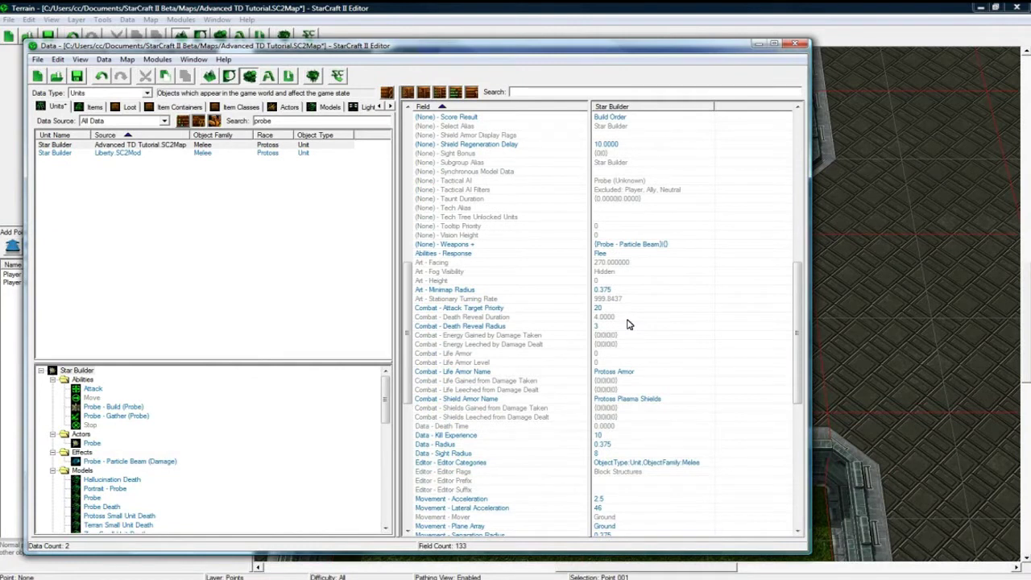
{"action": "scroll", "coordinate": [630, 357], "scroll_direction": "down", "scroll_amount": 5}
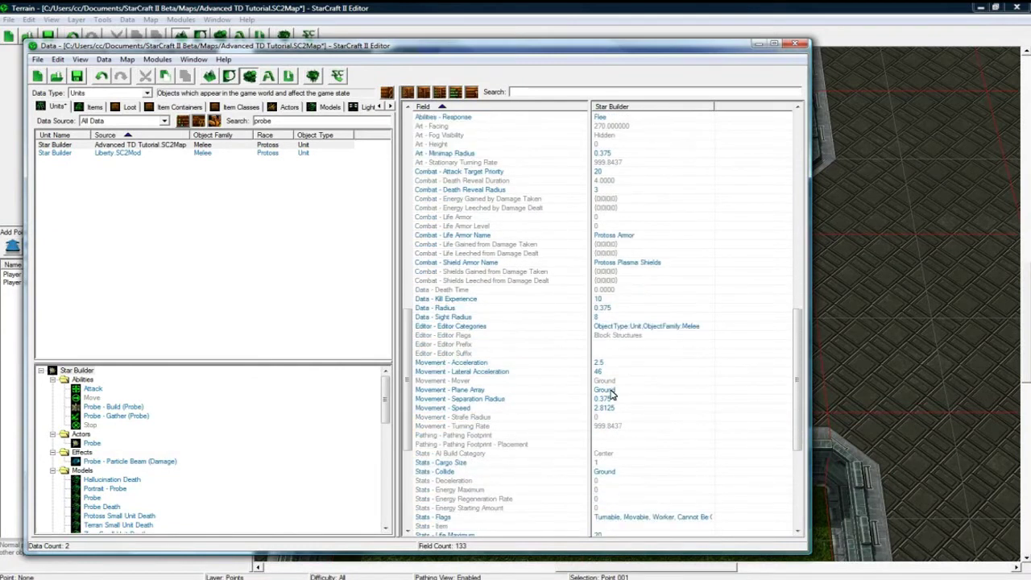
{"action": "double_click", "coordinate": [610, 407]}
{"action": "type", "text": "4"}
{"action": "key", "text": "Return"}
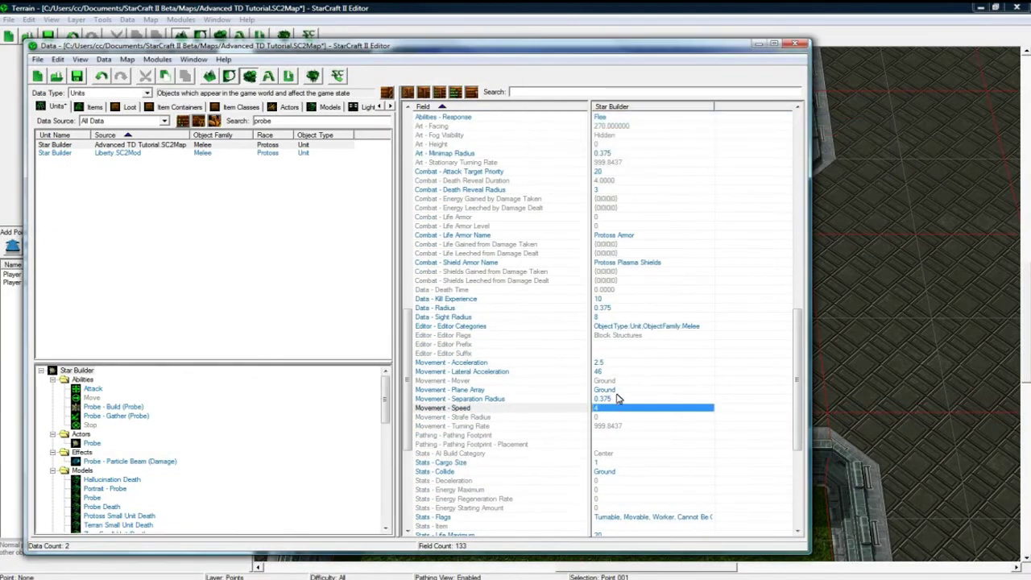
Step: Set the Star Builder's mover to Fly and its acceleration to 3.5
{"action": "double_click", "coordinate": [612, 381]}
{"action": "left_click", "coordinate": [620, 147]}
{"action": "left_click", "coordinate": [620, 155]}
{"action": "left_click", "coordinate": [809, 164]}
{"action": "left_click", "coordinate": [617, 398]}
{"action": "scroll", "coordinate": [612, 399], "scroll_direction": "down", "scroll_amount": 2}
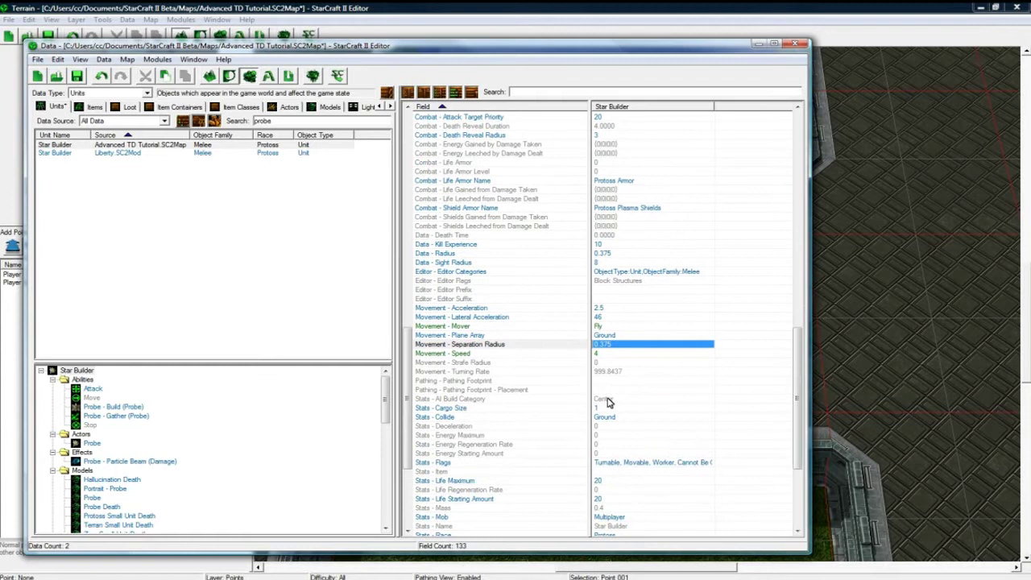
{"action": "double_click", "coordinate": [610, 310]}
{"action": "type", "text": "3.5"}
{"action": "key", "text": "Return"}
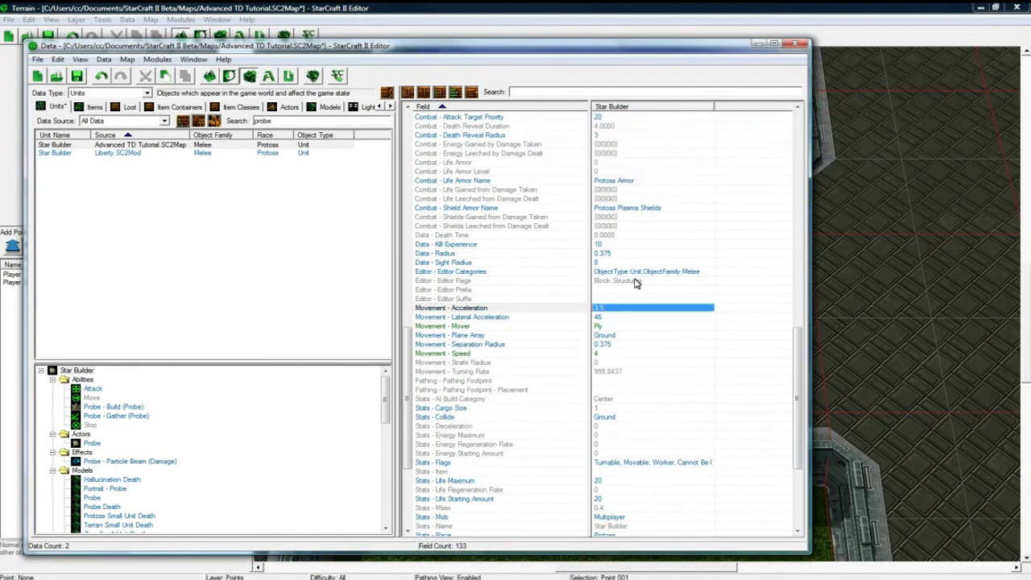
Step: Review the Star Builder's Stats - Flags and close them unchanged
{"action": "scroll", "coordinate": [612, 273], "scroll_direction": "down", "scroll_amount": 6}
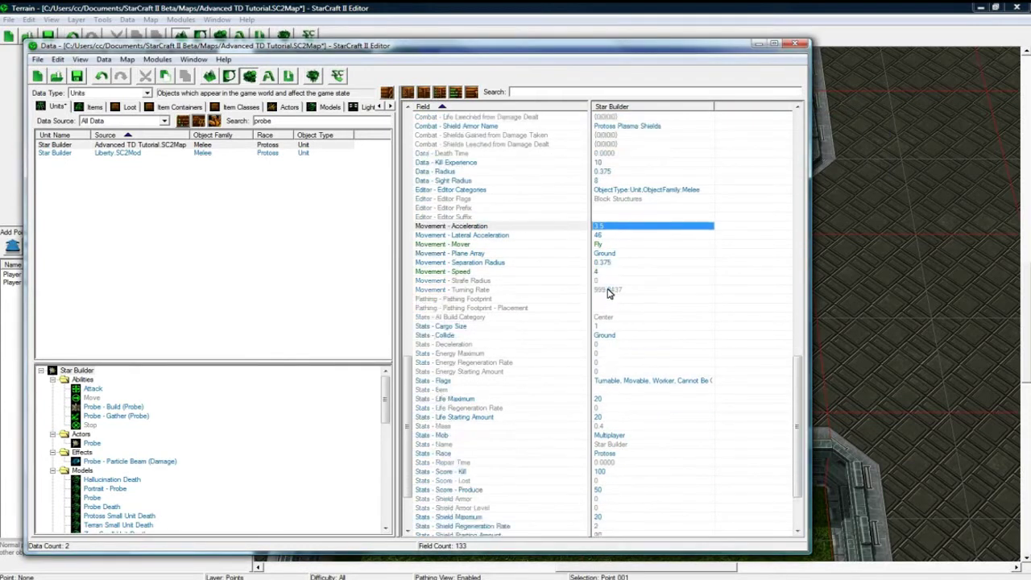
{"action": "double_click", "coordinate": [627, 300]}
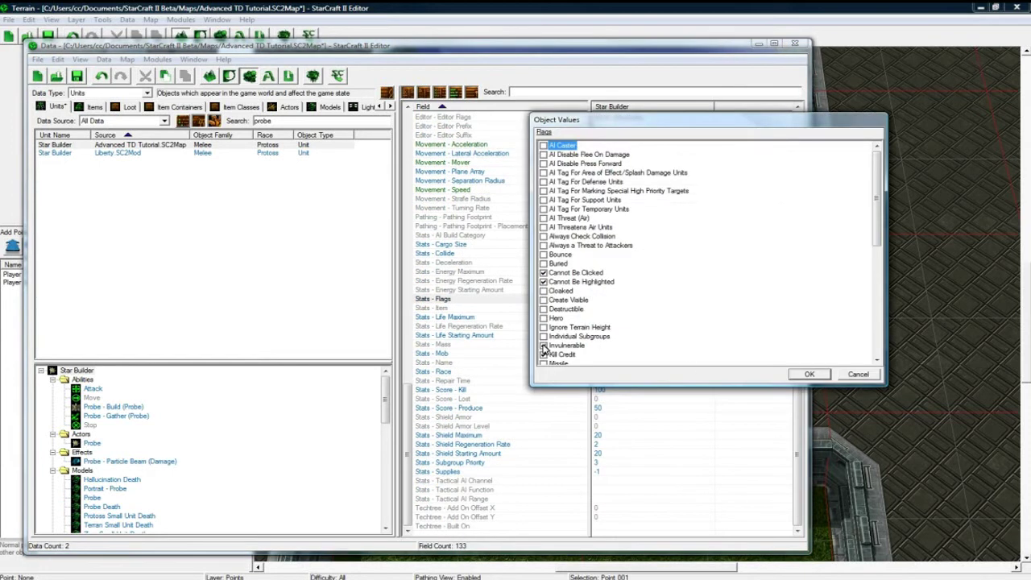
{"action": "left_click", "coordinate": [808, 375]}
{"action": "left_click", "coordinate": [613, 409]}
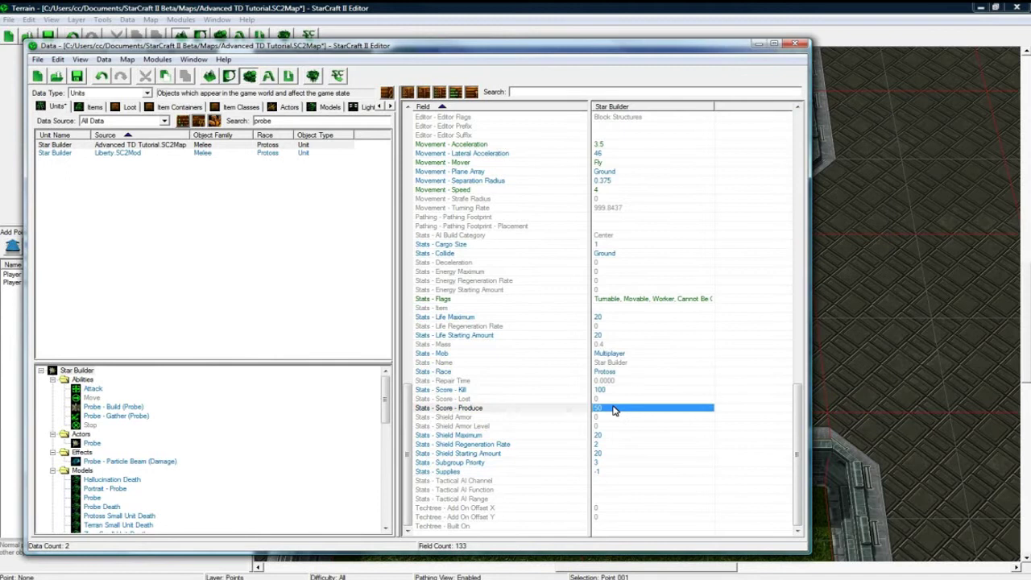
{"action": "scroll", "coordinate": [614, 409], "scroll_direction": "up", "scroll_amount": 1}
{"action": "scroll", "coordinate": [609, 202], "scroll_direction": "up", "scroll_amount": 3}
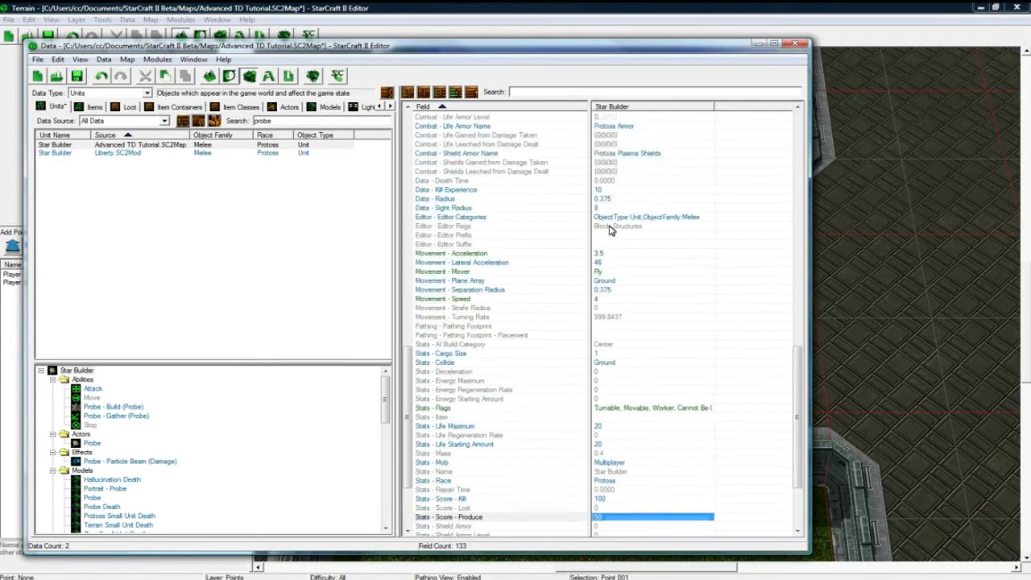
{"action": "left_click", "coordinate": [606, 289]}
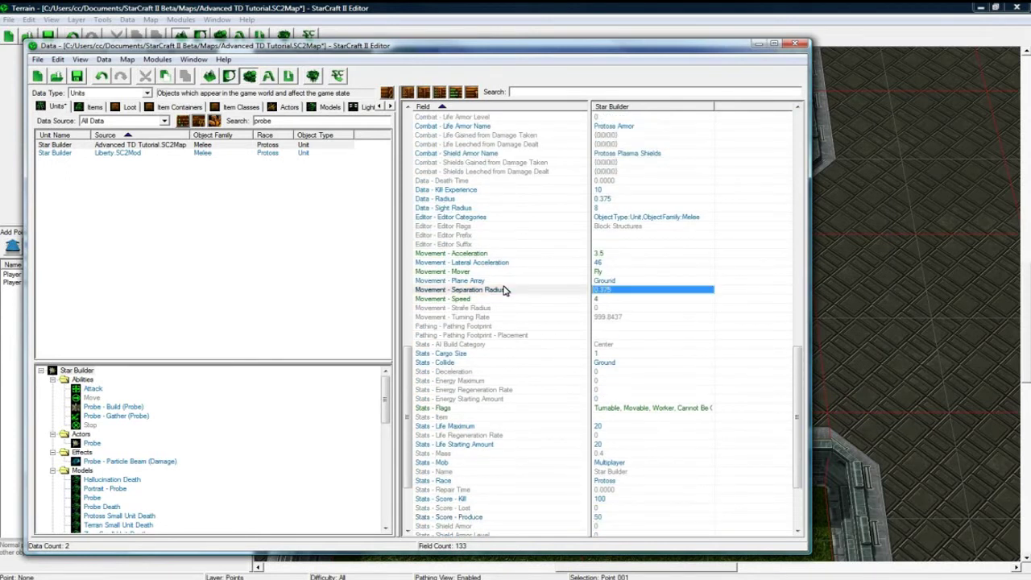
Step: Check what the Plane Array field controls and select the Weapons field
{"action": "left_click", "coordinate": [478, 281]}
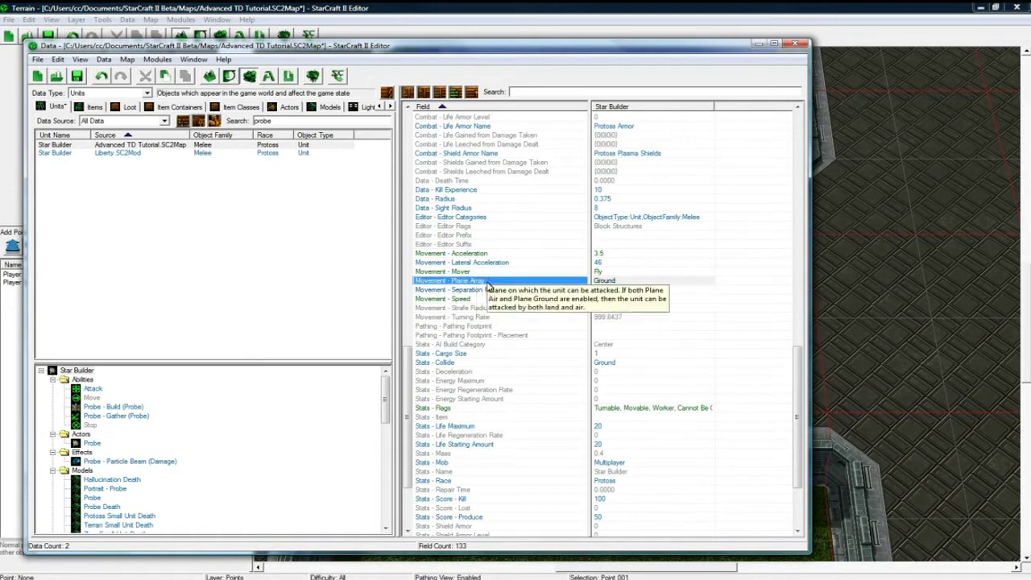
{"action": "scroll", "coordinate": [478, 284], "scroll_direction": "up", "scroll_amount": 5}
{"action": "scroll", "coordinate": [596, 339], "scroll_direction": "up", "scroll_amount": 8}
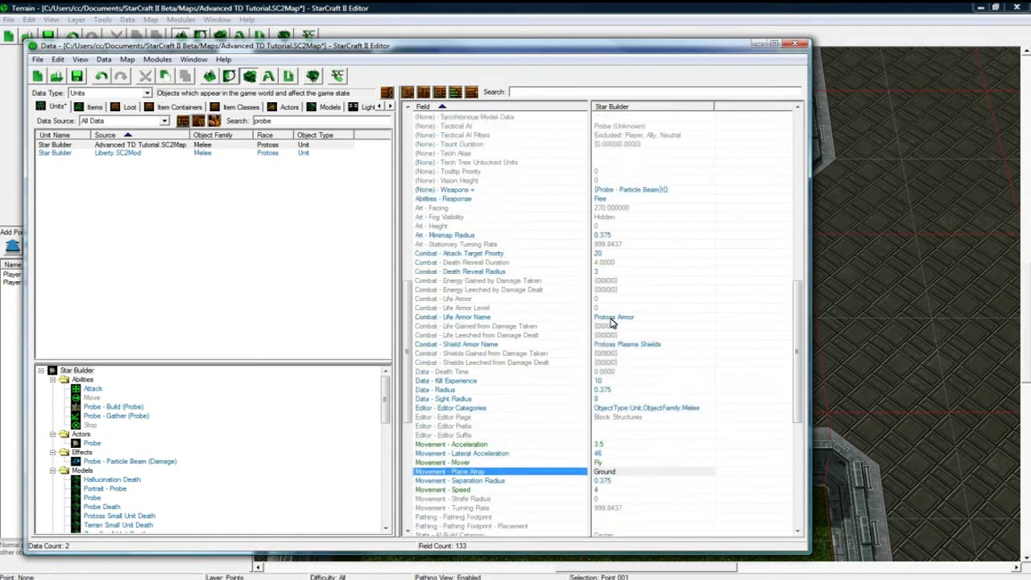
{"action": "scroll", "coordinate": [620, 346], "scroll_direction": "up", "scroll_amount": 1}
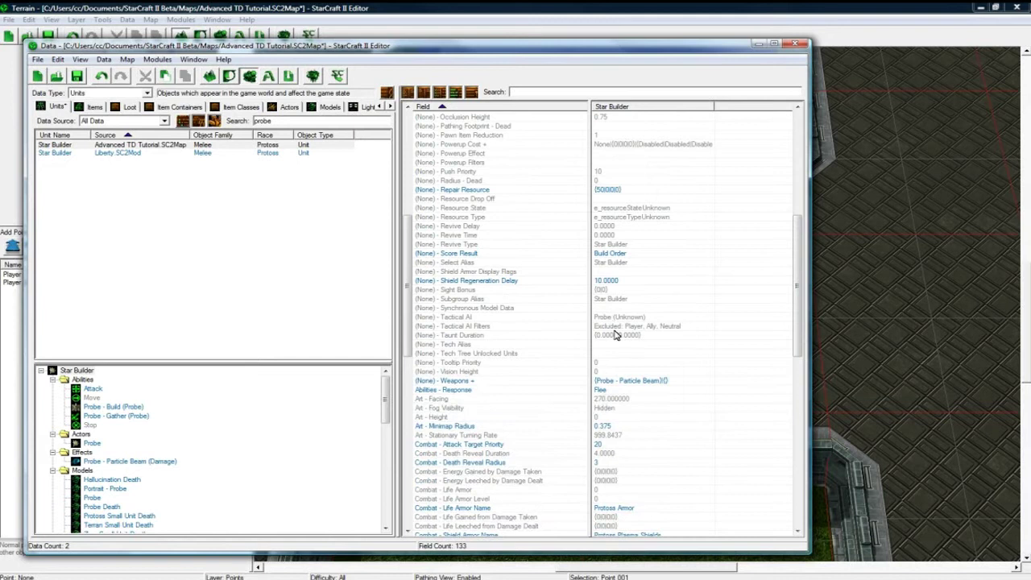
{"action": "left_click", "coordinate": [628, 382]}
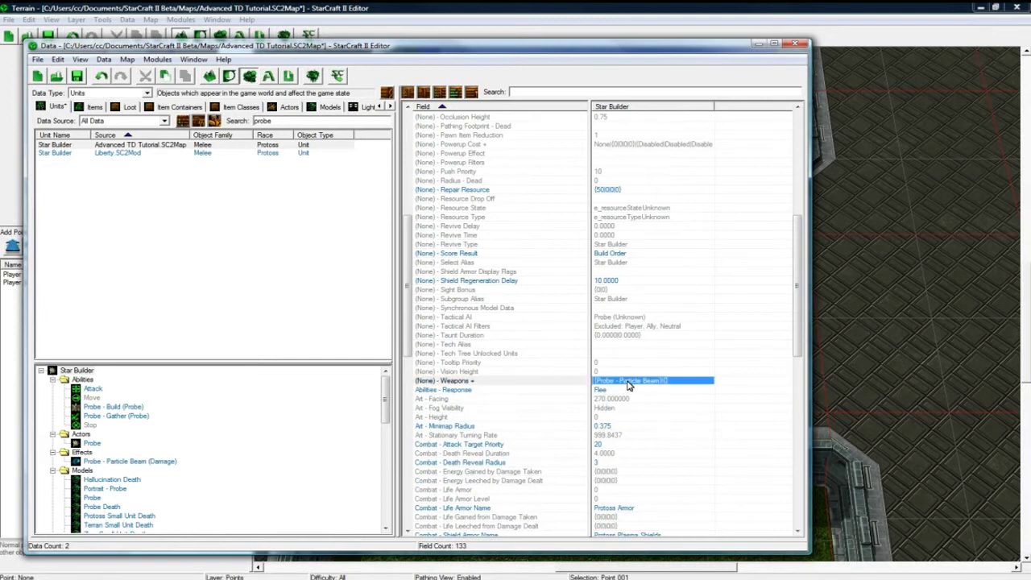
Step: Remove the Probe - Particle Beam weapon from the Star Builder
{"action": "scroll", "coordinate": [629, 386], "scroll_direction": "up", "scroll_amount": 1}
{"action": "double_click", "coordinate": [630, 409]}
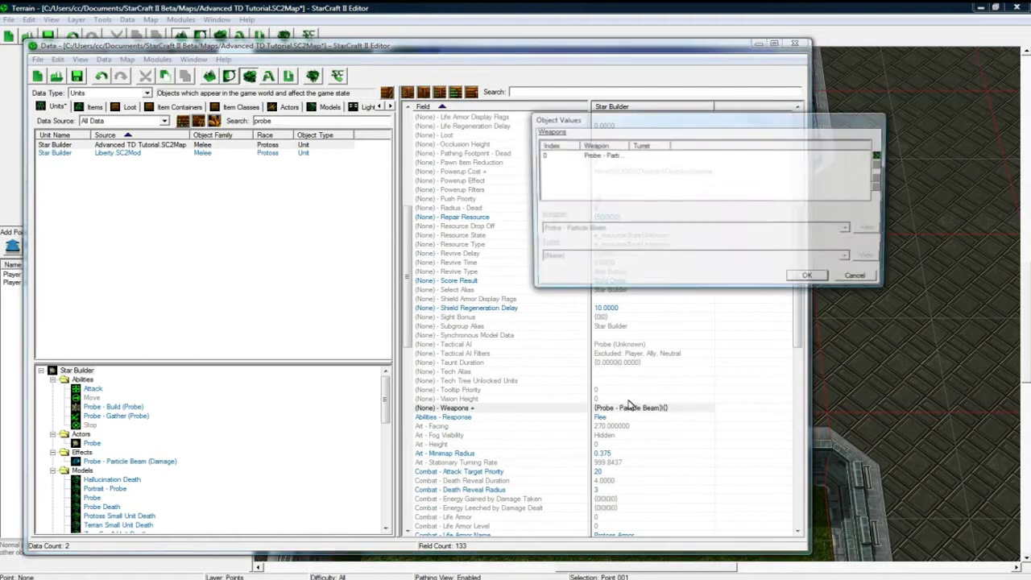
{"action": "left_click", "coordinate": [879, 165]}
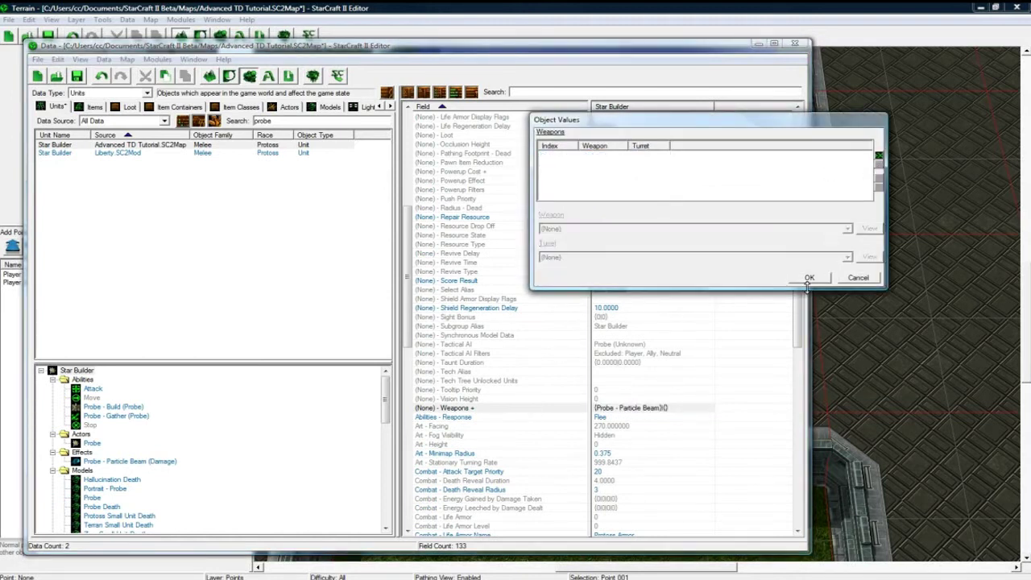
{"action": "left_click", "coordinate": [810, 277]}
Step: Delete the Attack and Probe - Gather abilities from the Star Builder's ability list
{"action": "left_click", "coordinate": [626, 309]}
{"action": "scroll", "coordinate": [606, 334], "scroll_direction": "up", "scroll_amount": 1}
{"action": "scroll", "coordinate": [606, 334], "scroll_direction": "up", "scroll_amount": 9}
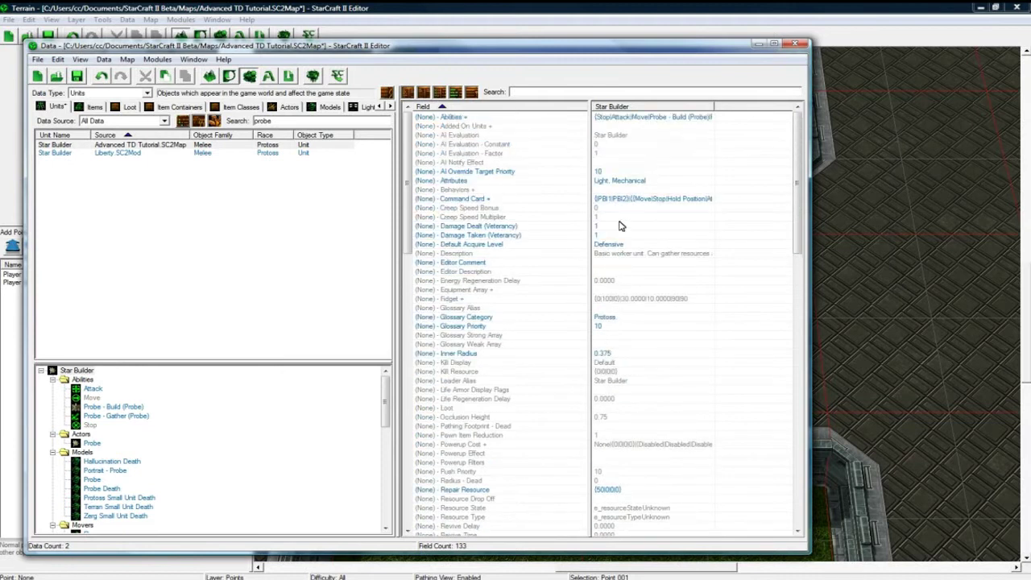
{"action": "double_click", "coordinate": [628, 121]}
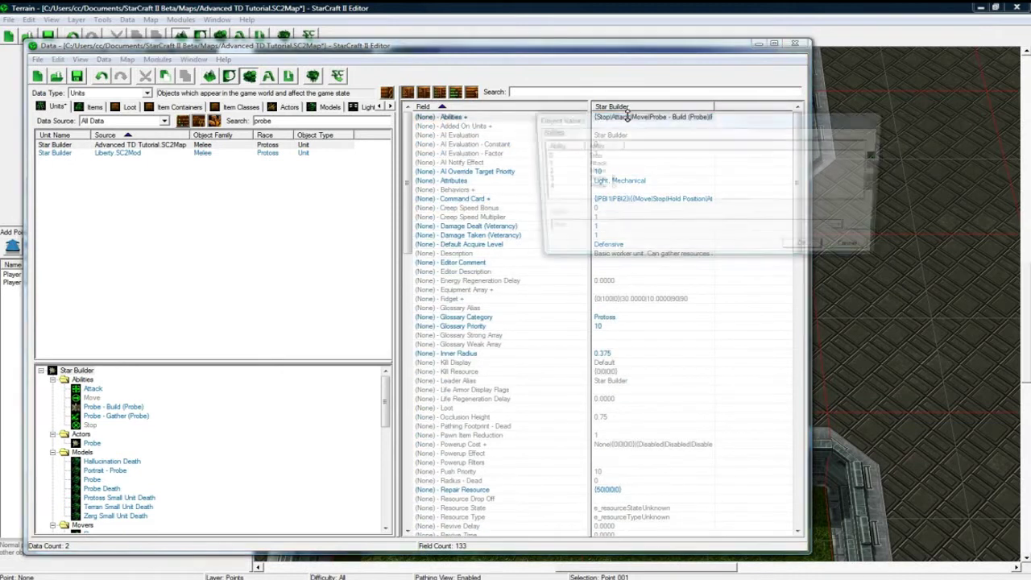
{"action": "left_click", "coordinate": [594, 164]}
{"action": "left_click", "coordinate": [879, 165]}
{"action": "left_click", "coordinate": [576, 179]}
{"action": "left_click", "coordinate": [879, 166]}
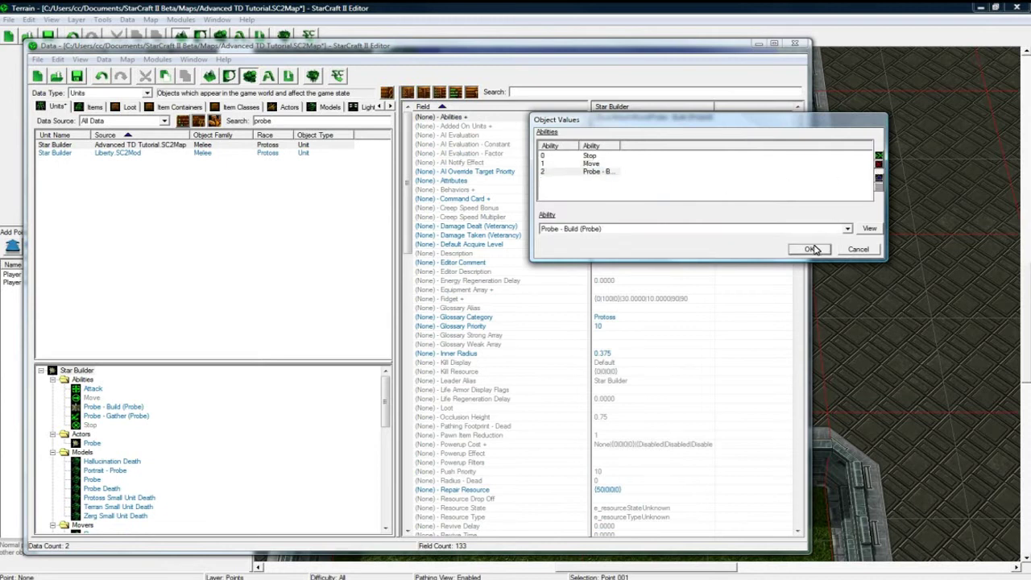
{"action": "left_click", "coordinate": [809, 248]}
Step: Remove Return Cargo, Gather, Warp in Advanced Structure, Patrol and Attack from the command card
{"action": "double_click", "coordinate": [568, 199]}
{"action": "left_click", "coordinate": [568, 199]}
{"action": "left_click", "coordinate": [878, 233]}
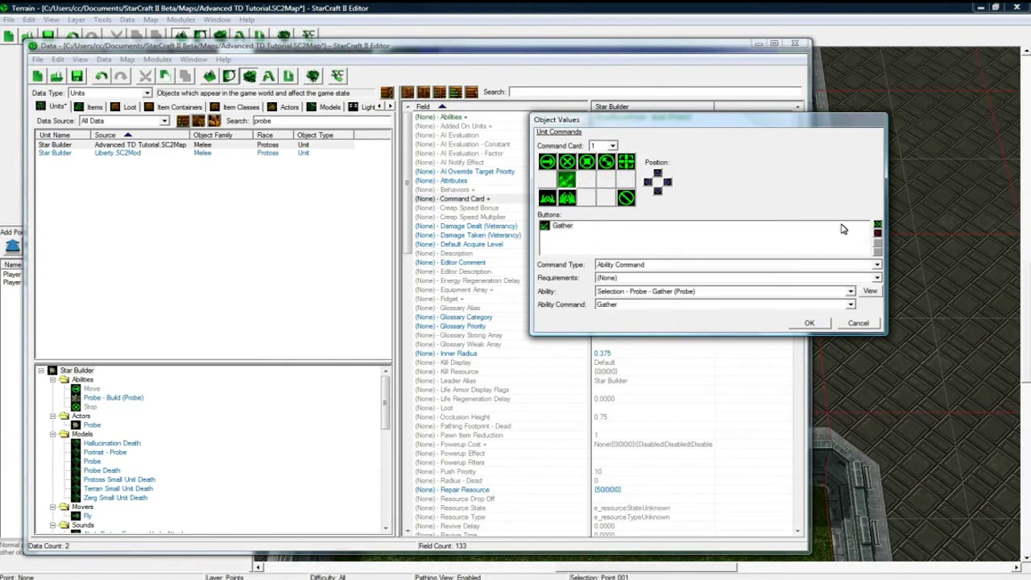
{"action": "left_click", "coordinate": [878, 234]}
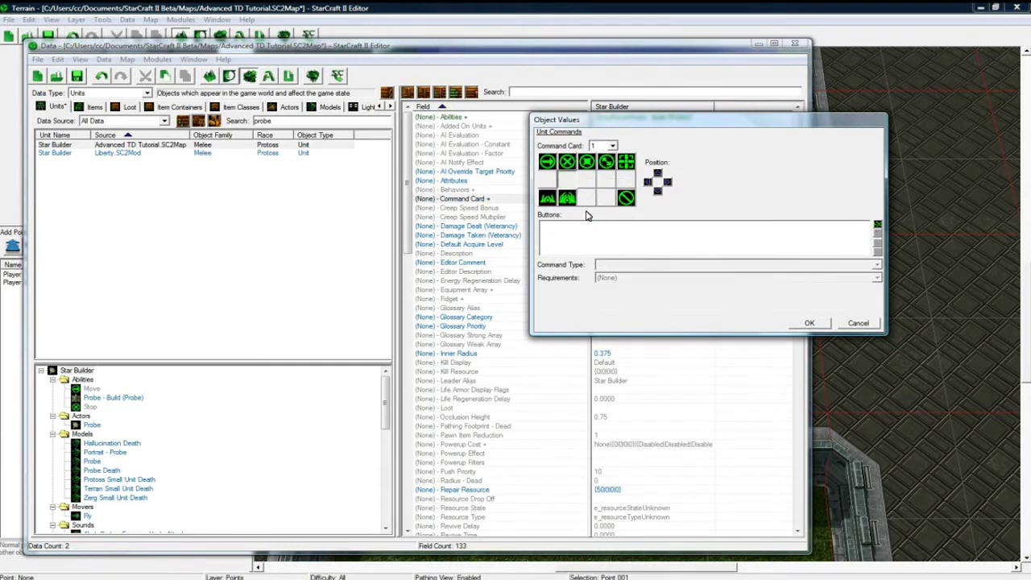
{"action": "left_click", "coordinate": [878, 233]}
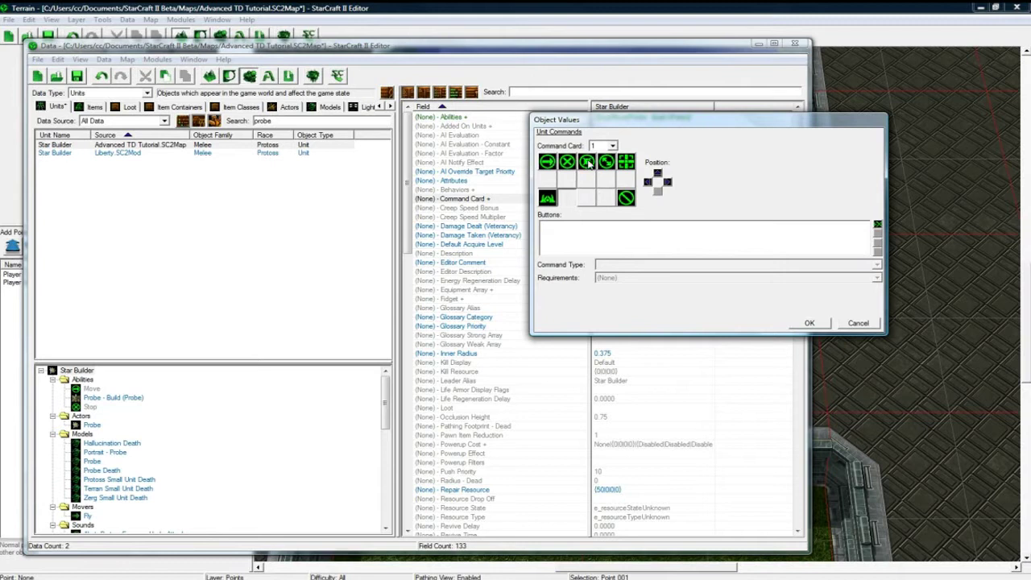
{"action": "left_click", "coordinate": [605, 162]}
{"action": "left_click", "coordinate": [878, 234]}
{"action": "left_click", "coordinate": [626, 163]}
{"action": "left_click", "coordinate": [878, 235]}
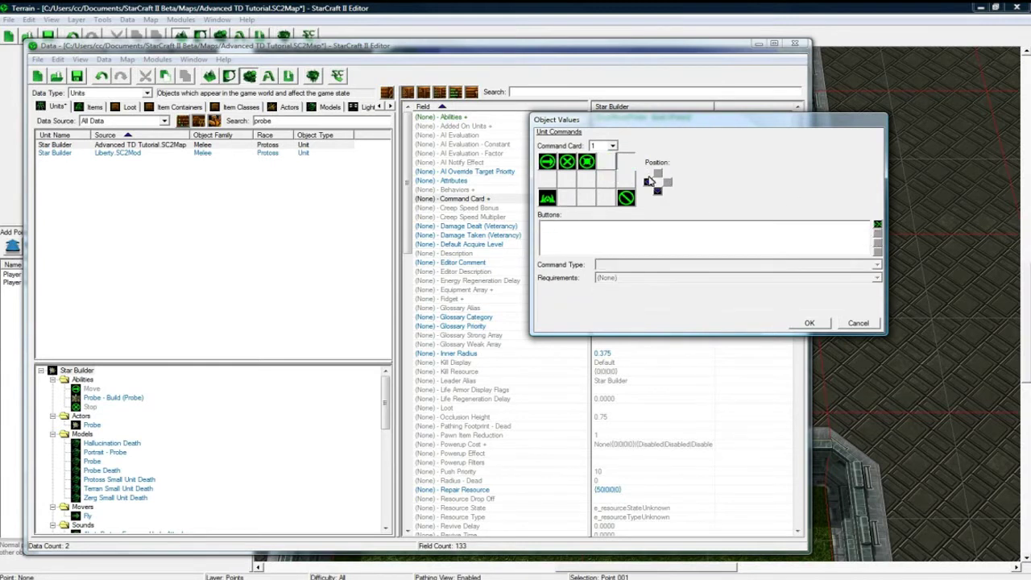
{"action": "left_click", "coordinate": [808, 323]}
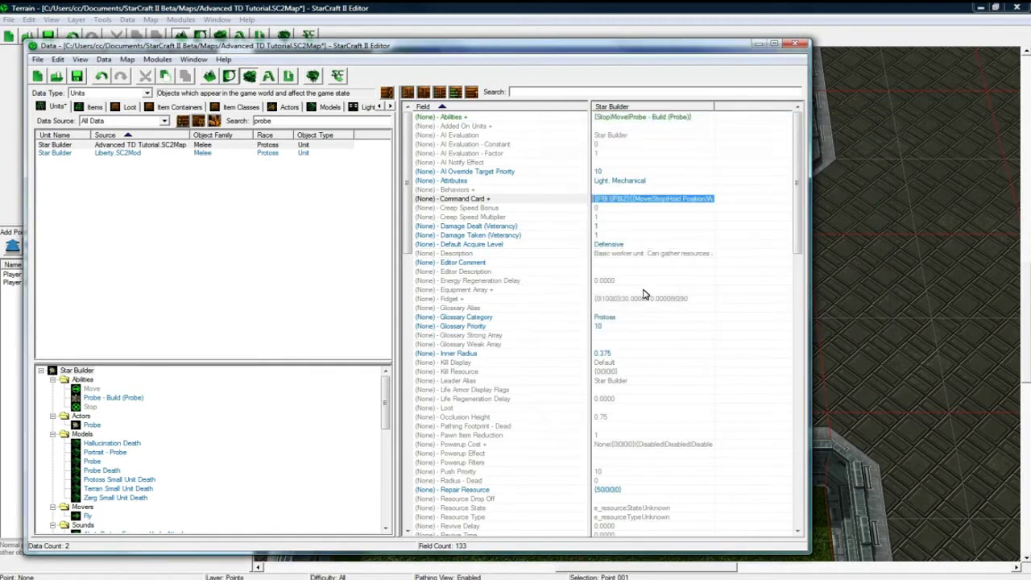
{"action": "left_click", "coordinate": [647, 226]}
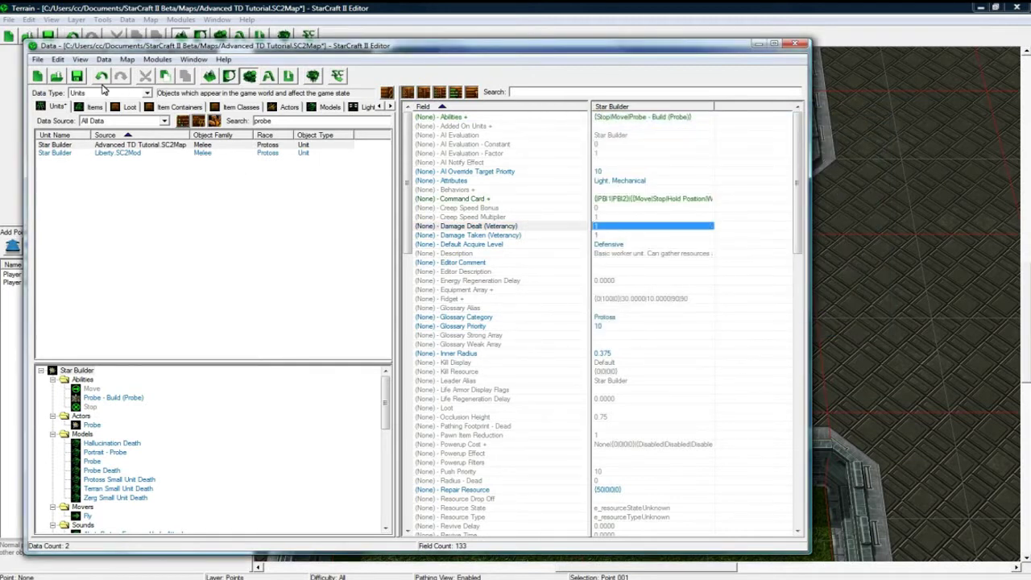
Step: Give the Probe - Build (Probe) ability the Editor Prefix 'Star Builder -'
{"action": "left_click", "coordinate": [644, 372]}
{"action": "scroll", "coordinate": [644, 376], "scroll_direction": "down", "scroll_amount": 10}
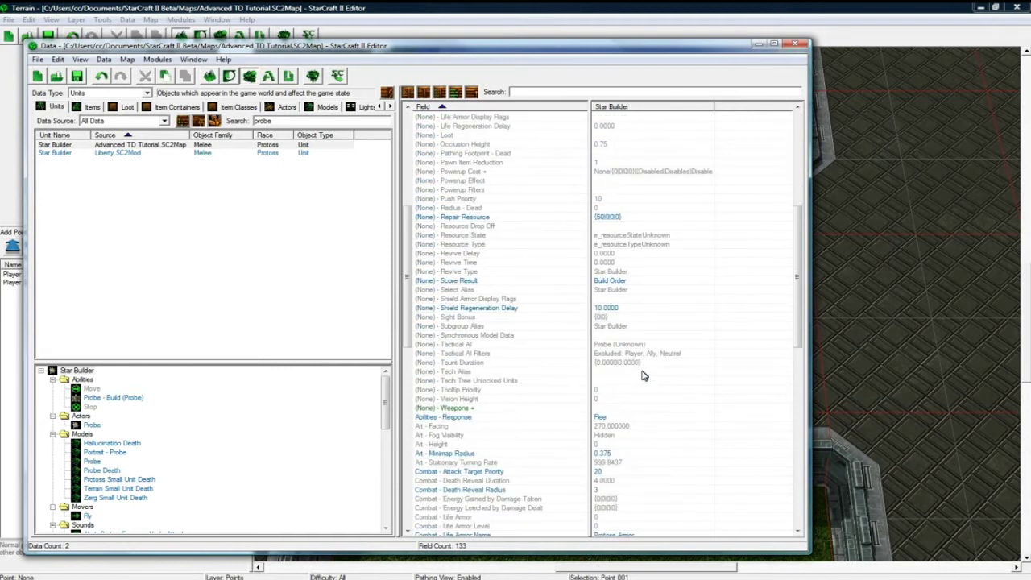
{"action": "scroll", "coordinate": [642, 375], "scroll_direction": "up", "scroll_amount": 8}
{"action": "left_click", "coordinate": [93, 399]}
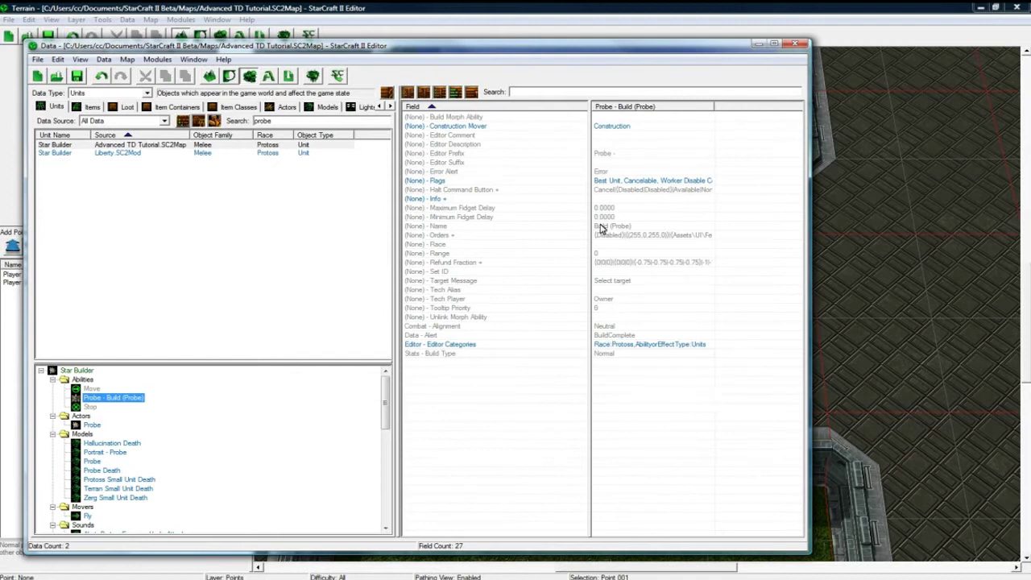
{"action": "double_click", "coordinate": [614, 155]}
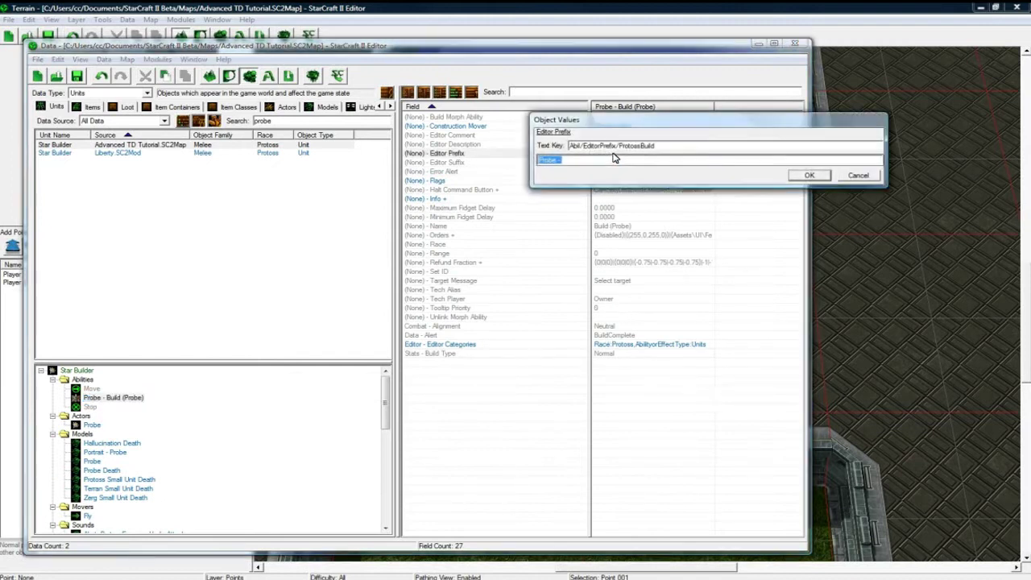
{"action": "type", "text": "Star Builder -"}
{"action": "key", "text": "Return"}
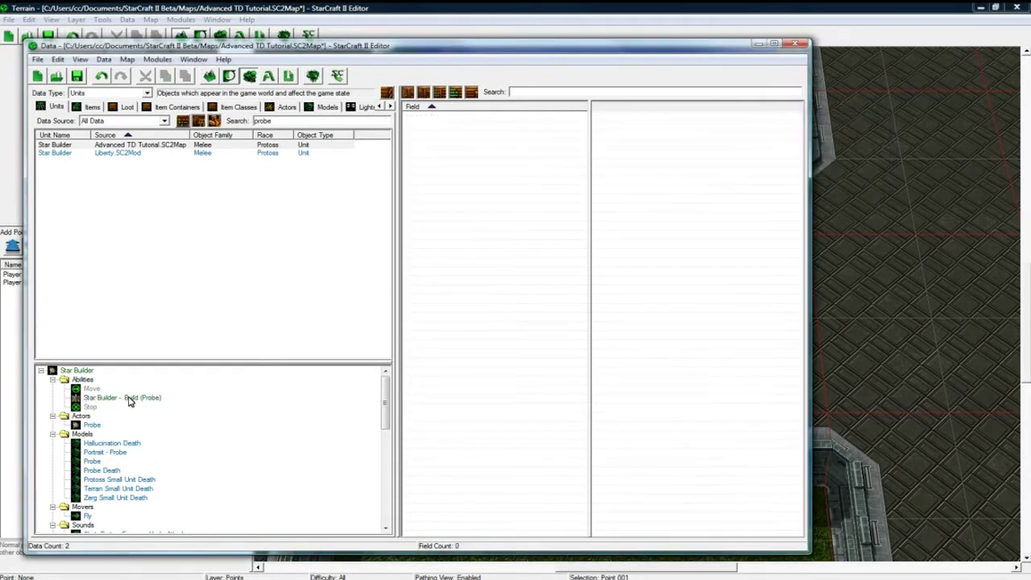
Step: Delete '(Probe)' from the build ability's Name so it reads just Build
{"action": "left_click", "coordinate": [129, 398]}
{"action": "double_click", "coordinate": [617, 226]}
{"action": "left_click_drag", "start_coordinate": [576, 160], "coordinate": [555, 159]}
{"action": "key", "text": "BackSpace"}
{"action": "left_click", "coordinate": [810, 176]}
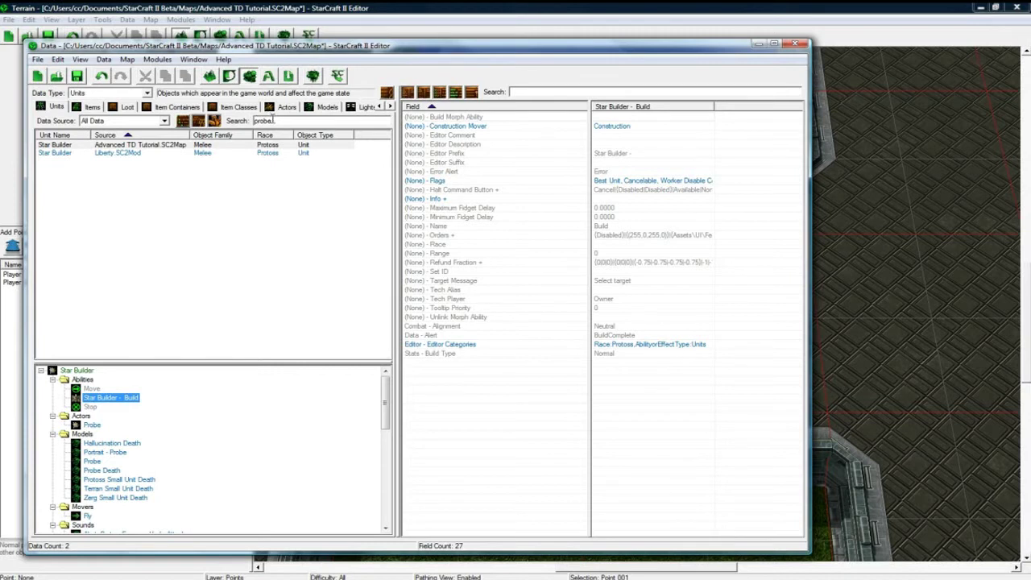
Step: Find the Photon Cannon and remove its Detector and Power User behaviors
{"action": "double_click", "coordinate": [271, 120]}
{"action": "type", "text": "photon"}
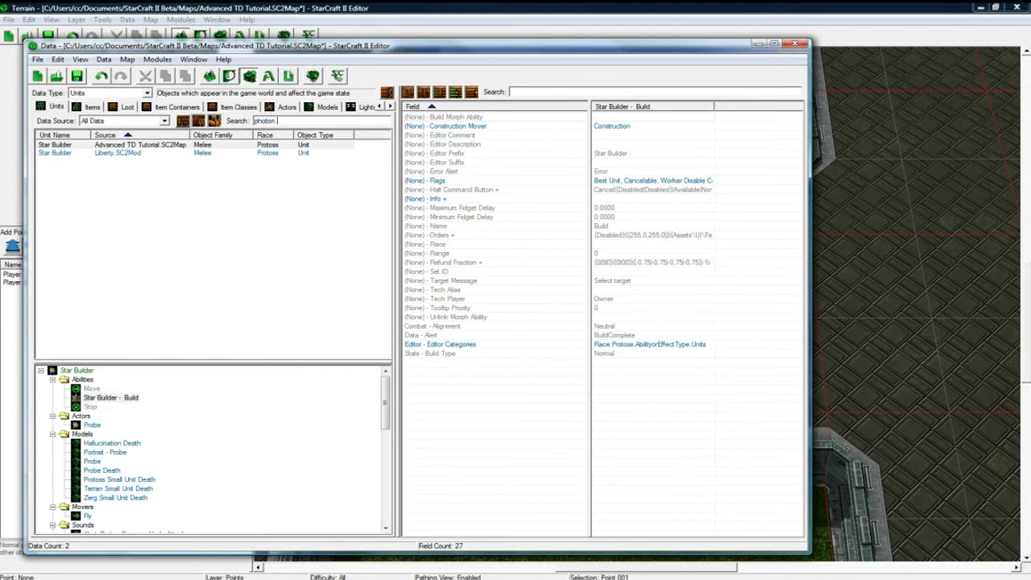
{"action": "type", "text": " cannon"}
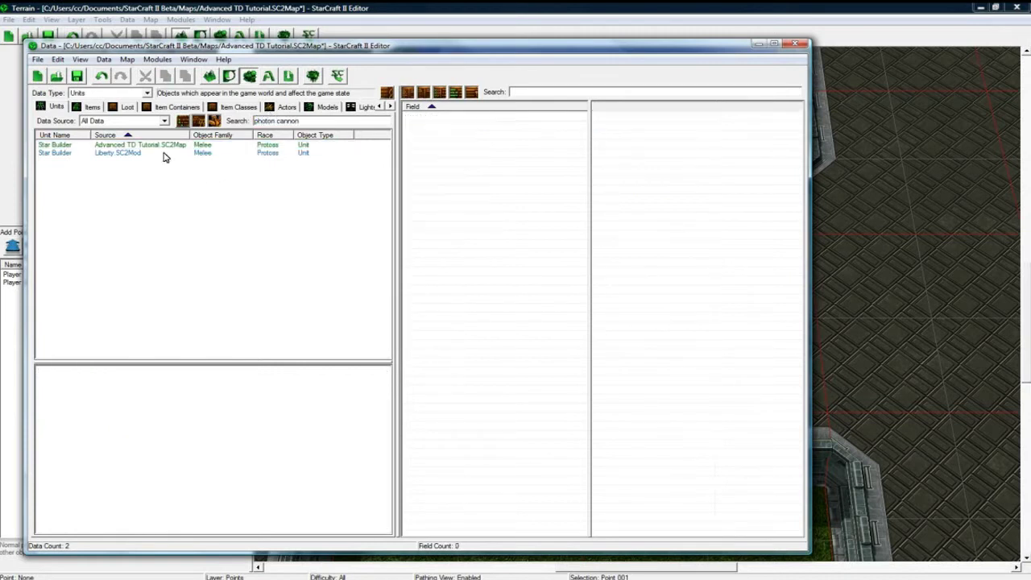
{"action": "left_click", "coordinate": [95, 145]}
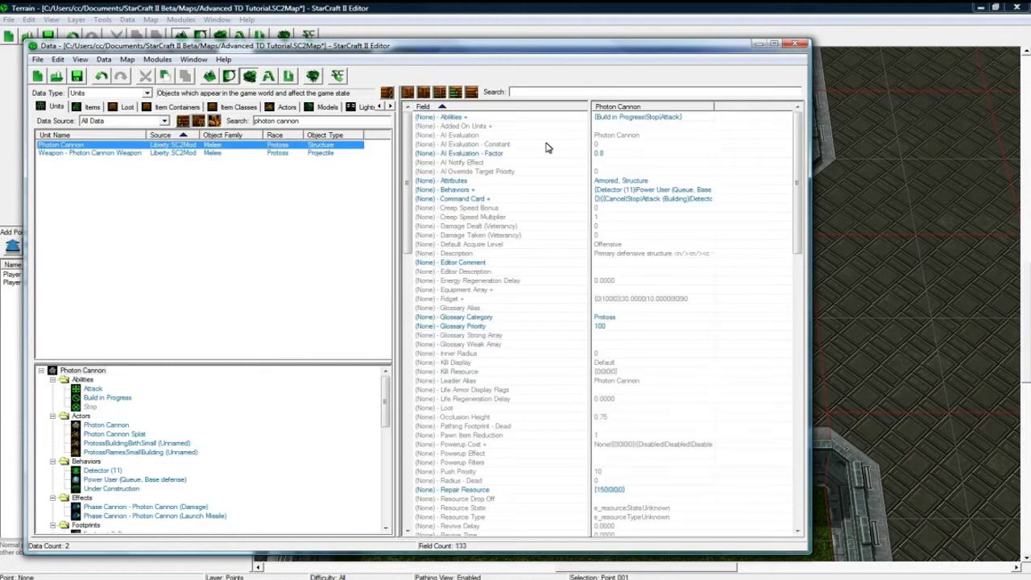
{"action": "double_click", "coordinate": [642, 191]}
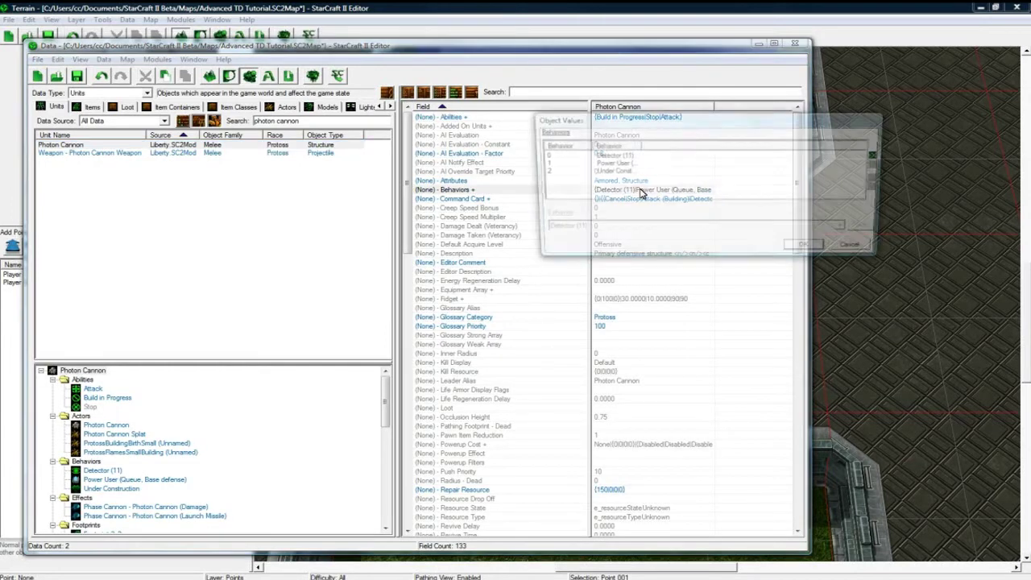
{"action": "left_click", "coordinate": [879, 165]}
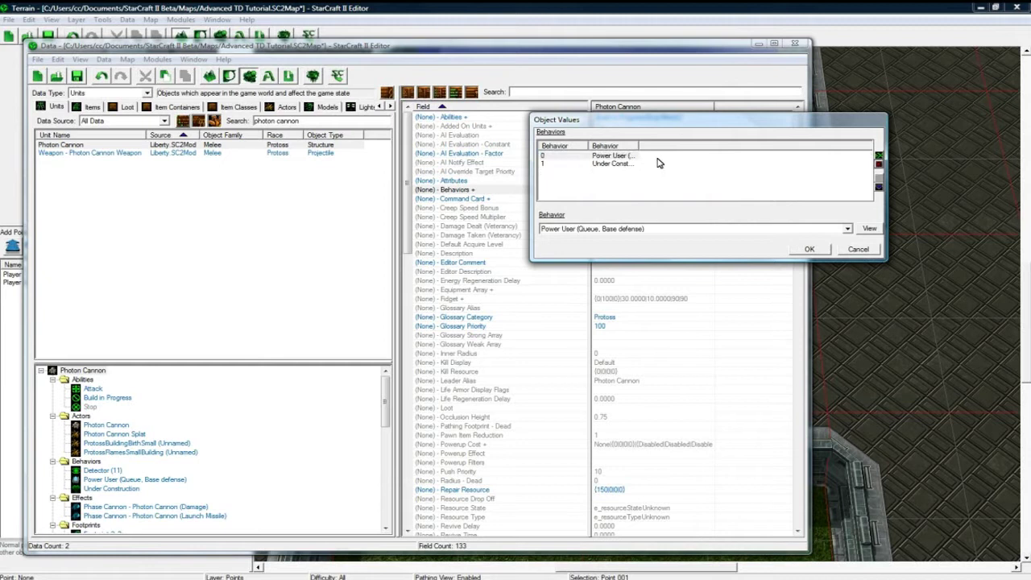
{"action": "left_click", "coordinate": [879, 165]}
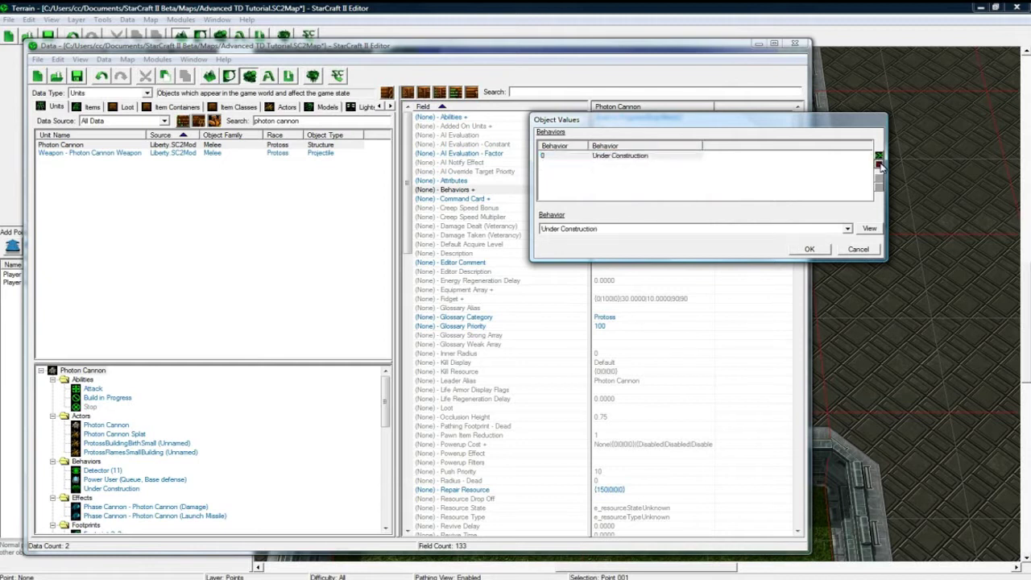
{"action": "left_click", "coordinate": [810, 248]}
Step: Lower the Photon Cannon's Repair Resource cost from 150 to 4 Minerals
{"action": "left_click", "coordinate": [622, 372]}
{"action": "scroll", "coordinate": [624, 382], "scroll_direction": "down", "scroll_amount": 4}
{"action": "scroll", "coordinate": [625, 382], "scroll_direction": "down", "scroll_amount": 6}
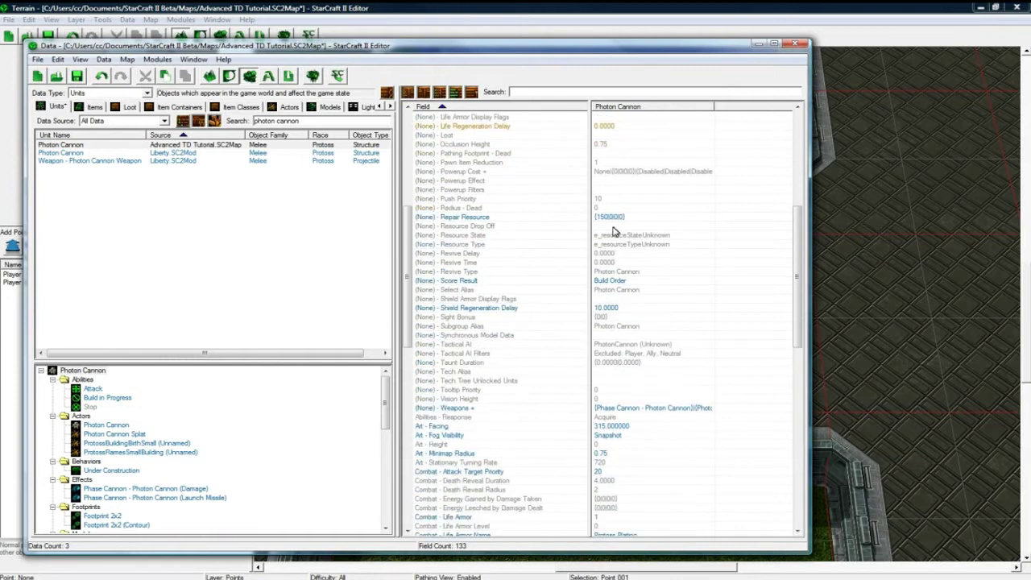
{"action": "double_click", "coordinate": [617, 220]}
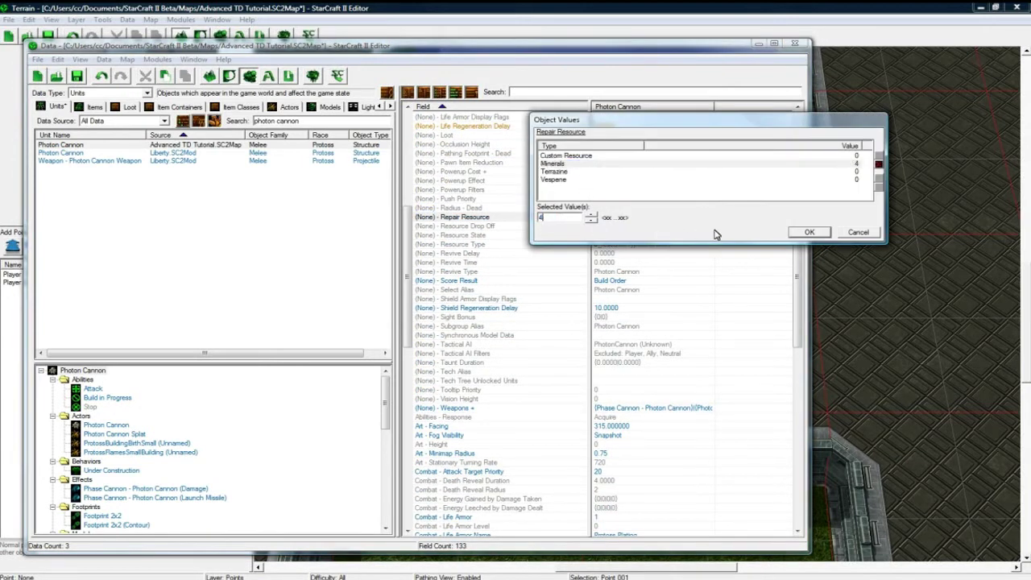
{"action": "left_click", "coordinate": [810, 232]}
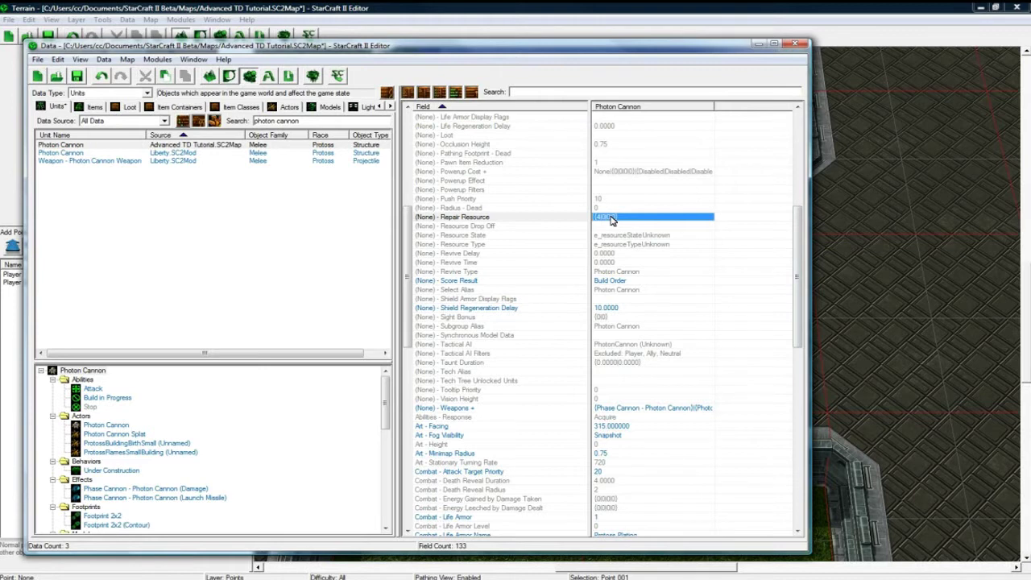
{"action": "scroll", "coordinate": [611, 220], "scroll_direction": "down", "scroll_amount": 3}
{"action": "scroll", "coordinate": [617, 227], "scroll_direction": "down", "scroll_amount": 1}
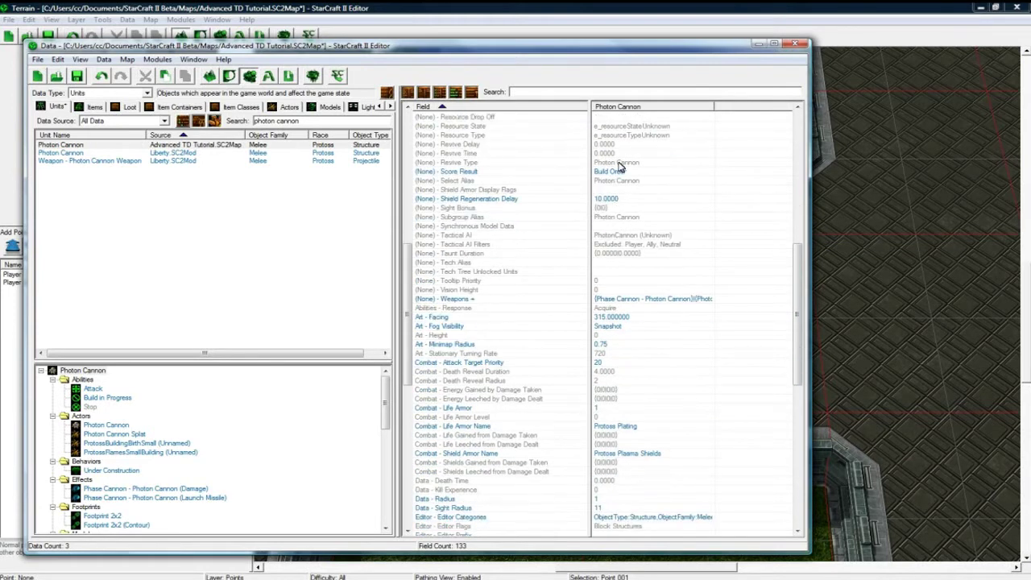
{"action": "scroll", "coordinate": [620, 170], "scroll_direction": "up", "scroll_amount": 2}
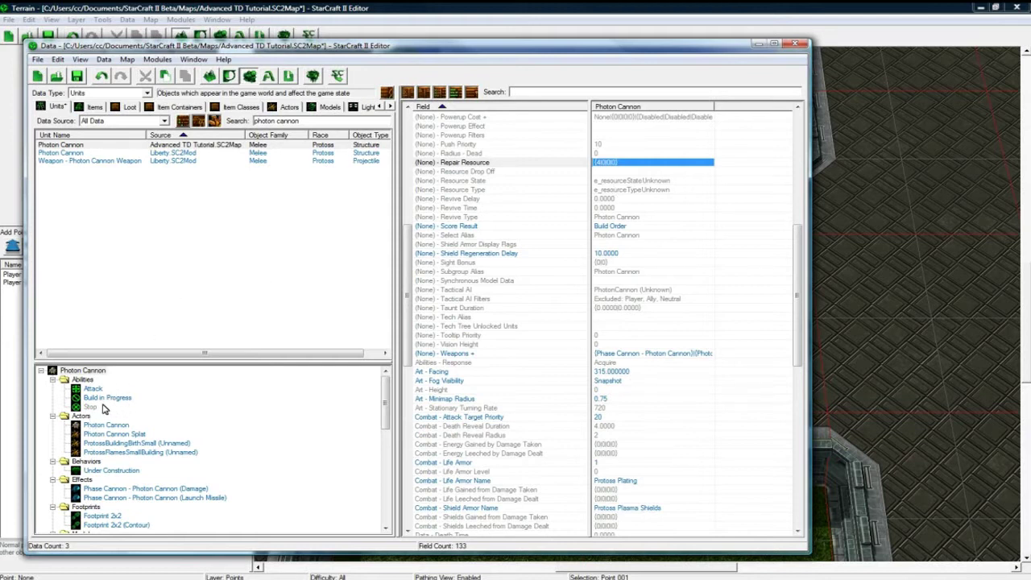
Step: Set the Photon Cannon's Combat - Life Armor to 0
{"action": "left_click", "coordinate": [634, 262]}
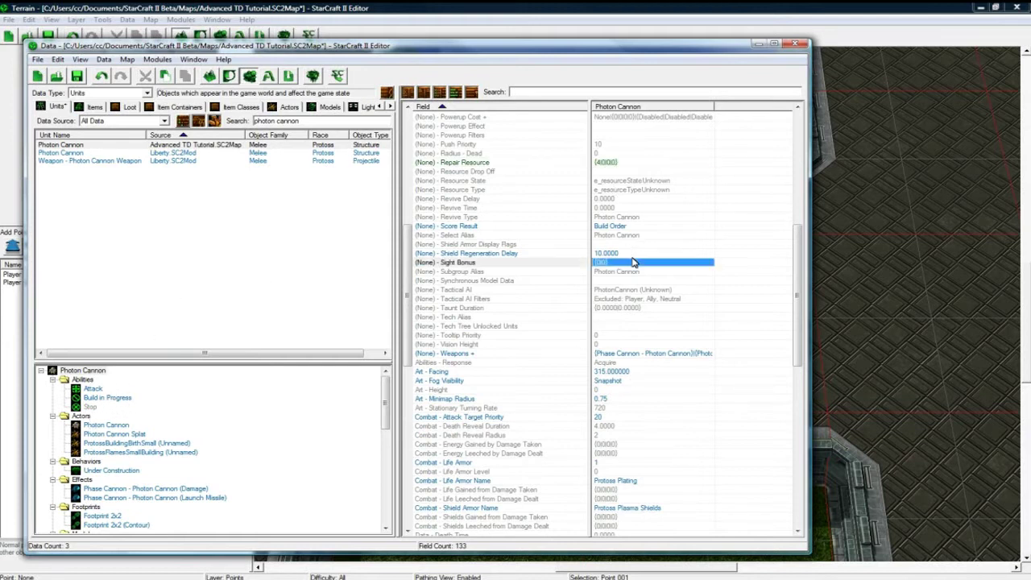
{"action": "scroll", "coordinate": [620, 315], "scroll_direction": "down", "scroll_amount": 1}
{"action": "left_click", "coordinate": [630, 336]}
{"action": "scroll", "coordinate": [625, 355], "scroll_direction": "down", "scroll_amount": 3}
{"action": "scroll", "coordinate": [612, 316], "scroll_direction": "down", "scroll_amount": 1}
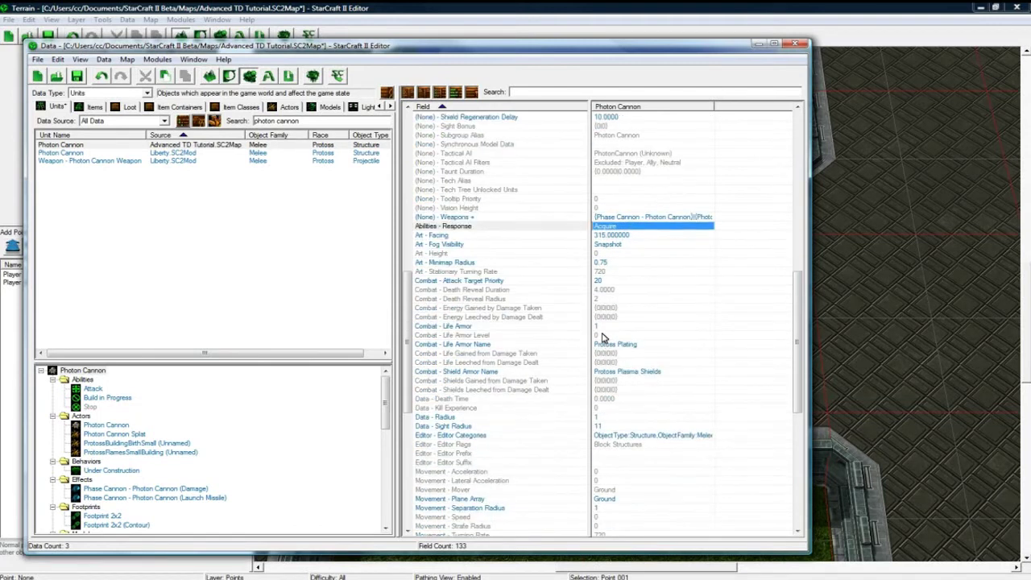
{"action": "left_click", "coordinate": [605, 326]}
{"action": "double_click", "coordinate": [605, 326]}
{"action": "type", "text": "0"}
{"action": "left_click", "coordinate": [804, 162]}
Step: Set both Life Maximum and Life Starting Amount to 1
{"action": "scroll", "coordinate": [612, 373], "scroll_direction": "down", "scroll_amount": 3}
{"action": "scroll", "coordinate": [610, 374], "scroll_direction": "down", "scroll_amount": 1}
{"action": "scroll", "coordinate": [612, 382], "scroll_direction": "down", "scroll_amount": 2}
{"action": "scroll", "coordinate": [618, 368], "scroll_direction": "down", "scroll_amount": 4}
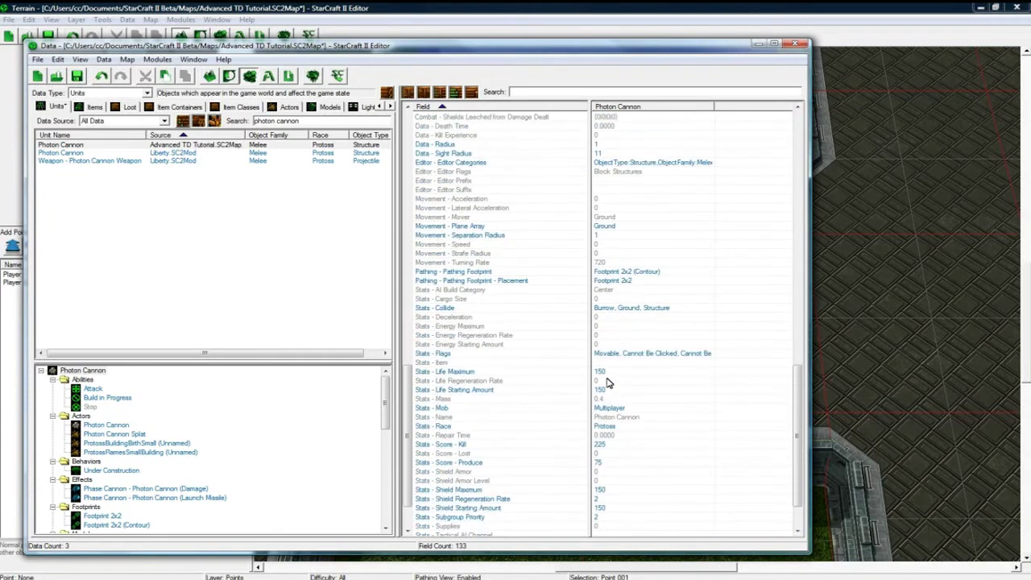
{"action": "double_click", "coordinate": [608, 375]}
{"action": "type", "text": "1"}
{"action": "key", "text": "Return"}
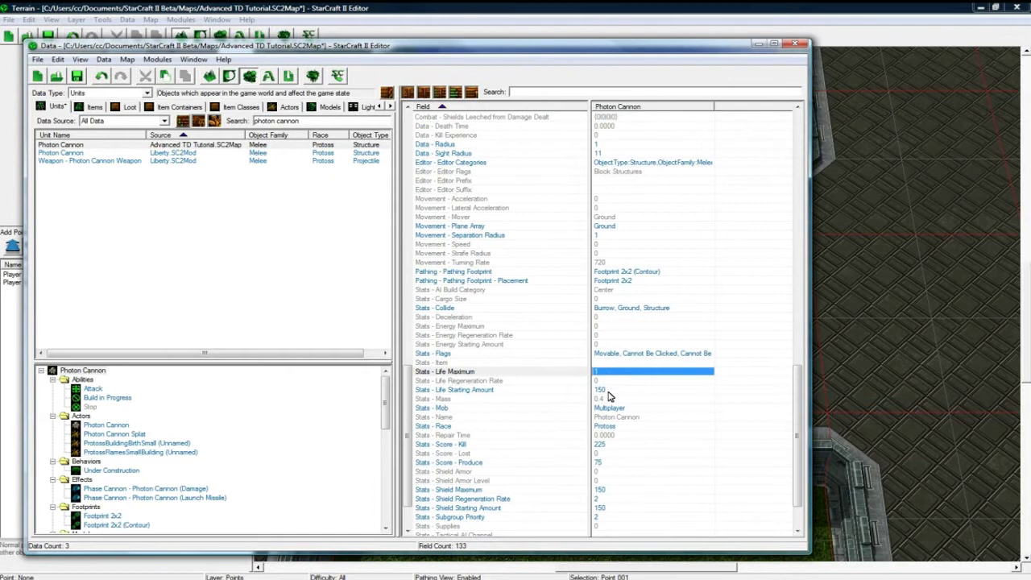
{"action": "double_click", "coordinate": [610, 389]}
{"action": "type", "text": "1"}
{"action": "key", "text": "Return"}
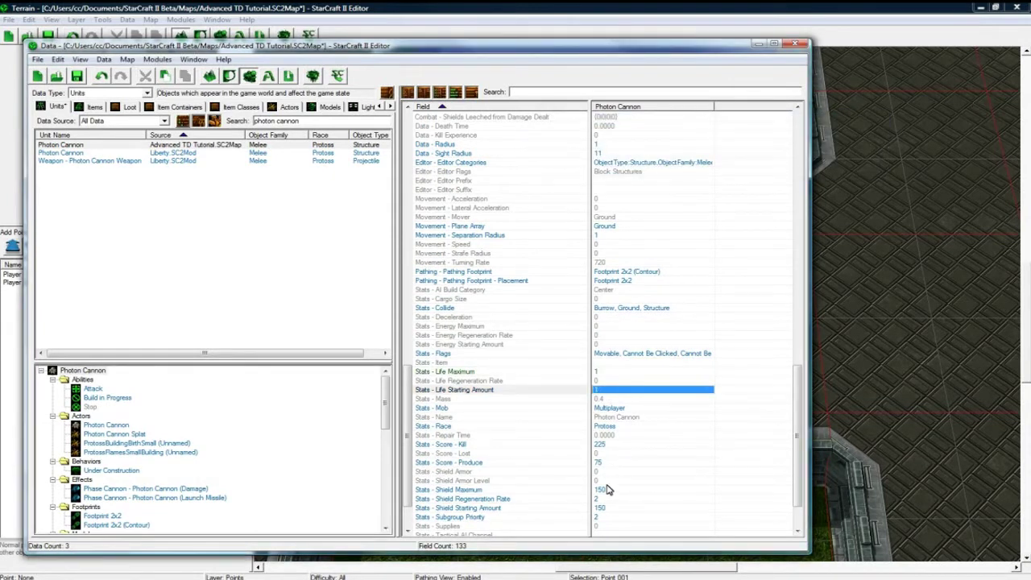
Step: Zero the Shield Maximum, Shield Regeneration Rate and Shield Starting Amount
{"action": "double_click", "coordinate": [605, 490]}
{"action": "type", "text": "0"}
{"action": "key", "text": "Return"}
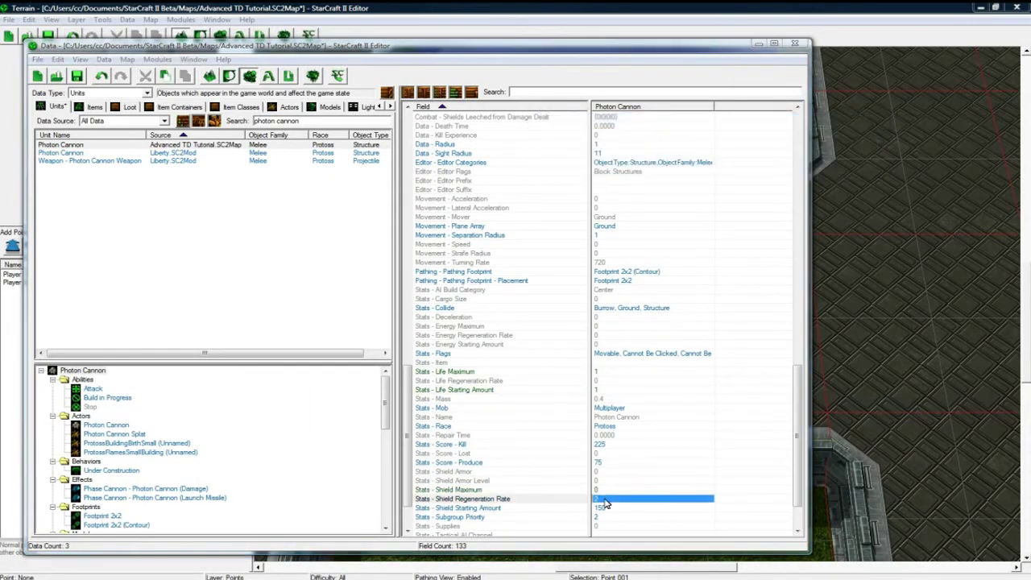
{"action": "double_click", "coordinate": [606, 499]}
{"action": "type", "text": "0"}
{"action": "key", "text": "Return"}
{"action": "double_click", "coordinate": [606, 508]}
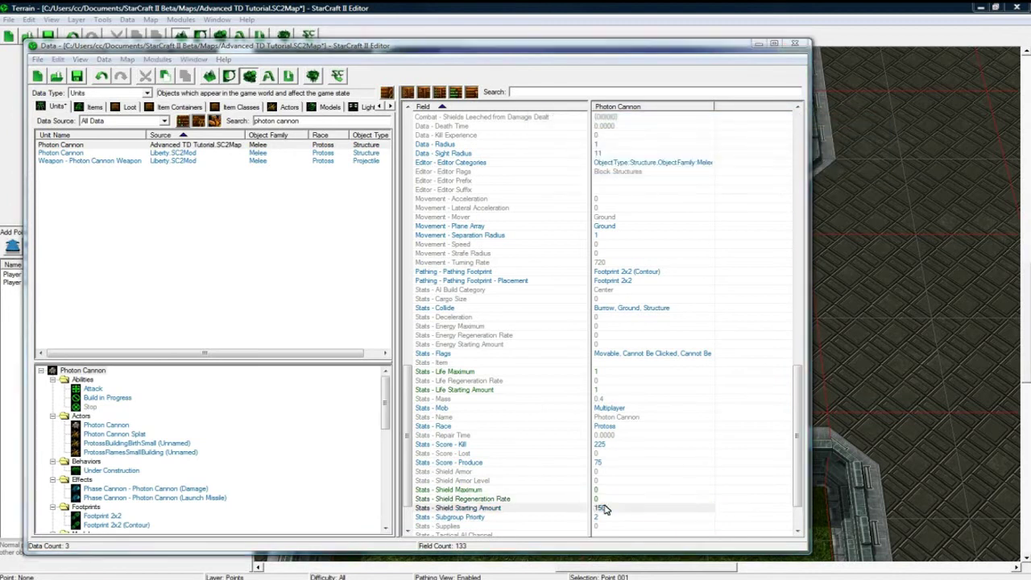
{"action": "type", "text": "0"}
{"action": "key", "text": "Return"}
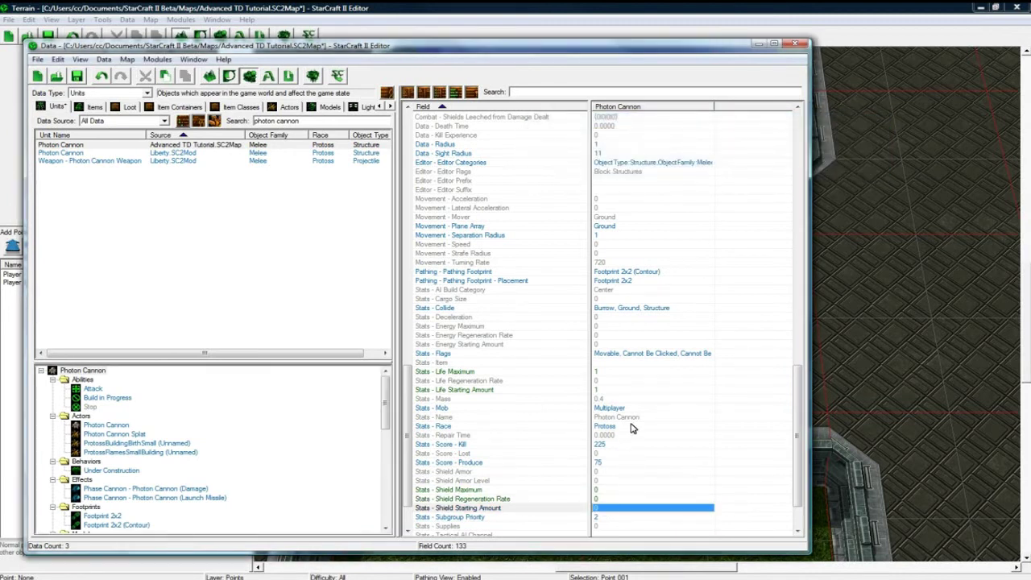
Step: Rename the unit to 'Small Star Shooter'
{"action": "double_click", "coordinate": [635, 417]}
{"action": "type", "text": "Small Star Shooter"}
{"action": "key", "text": "Return"}
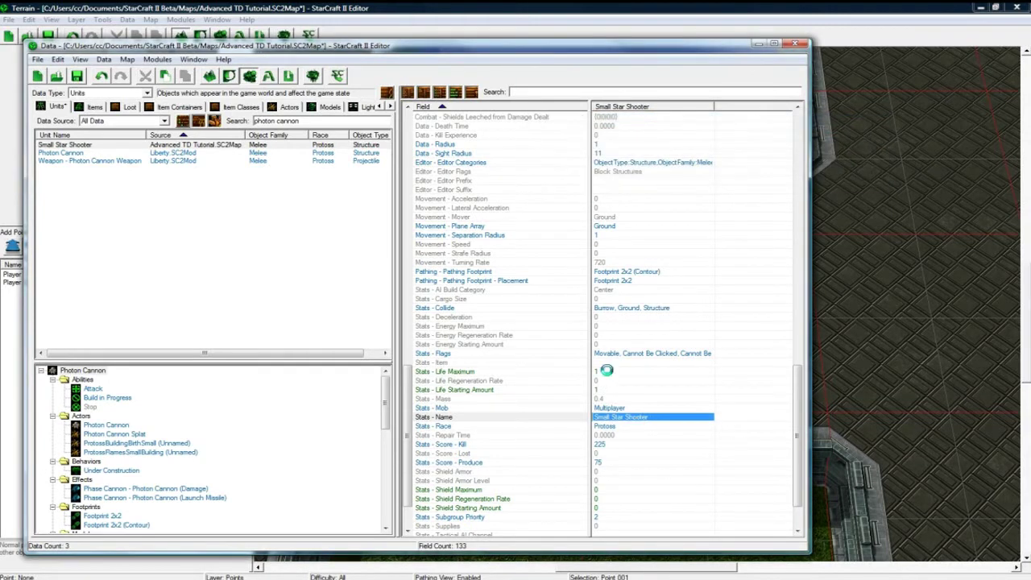
Step: Set the Phase Cannon - Photon Cannon (Damage) effect's Amount from 20 to 1
{"action": "left_click", "coordinate": [652, 353]}
{"action": "scroll", "coordinate": [651, 377], "scroll_direction": "down", "scroll_amount": 2}
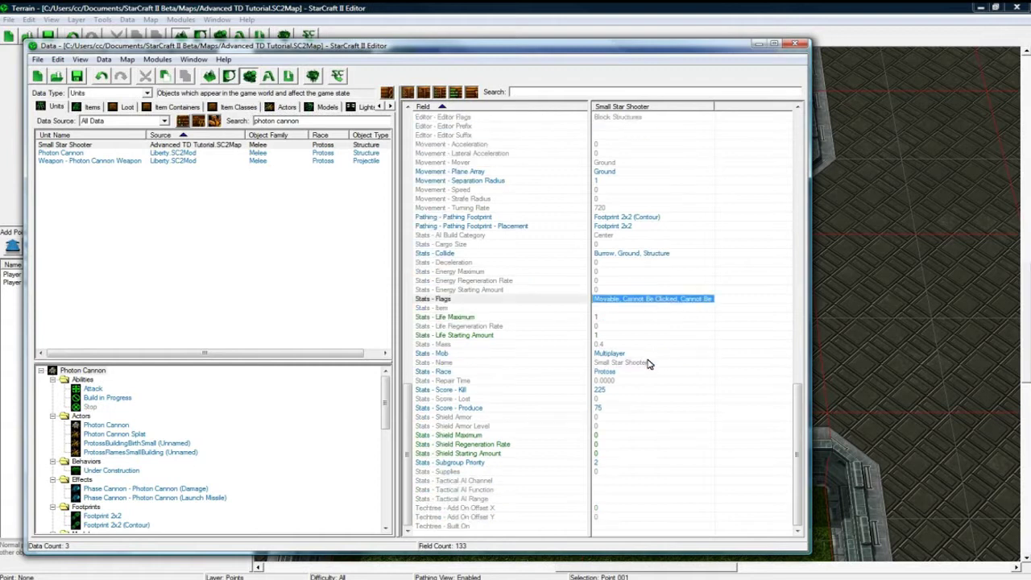
{"action": "scroll", "coordinate": [679, 433], "scroll_direction": "up", "scroll_amount": 8}
{"action": "scroll", "coordinate": [679, 434], "scroll_direction": "up", "scroll_amount": 12}
{"action": "left_click", "coordinate": [149, 423]}
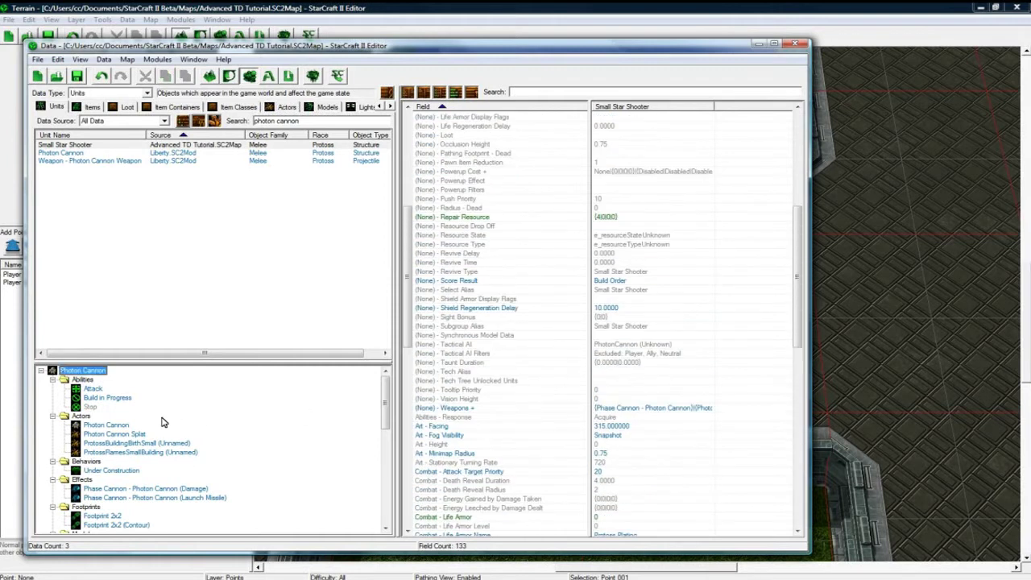
{"action": "left_click", "coordinate": [106, 424]}
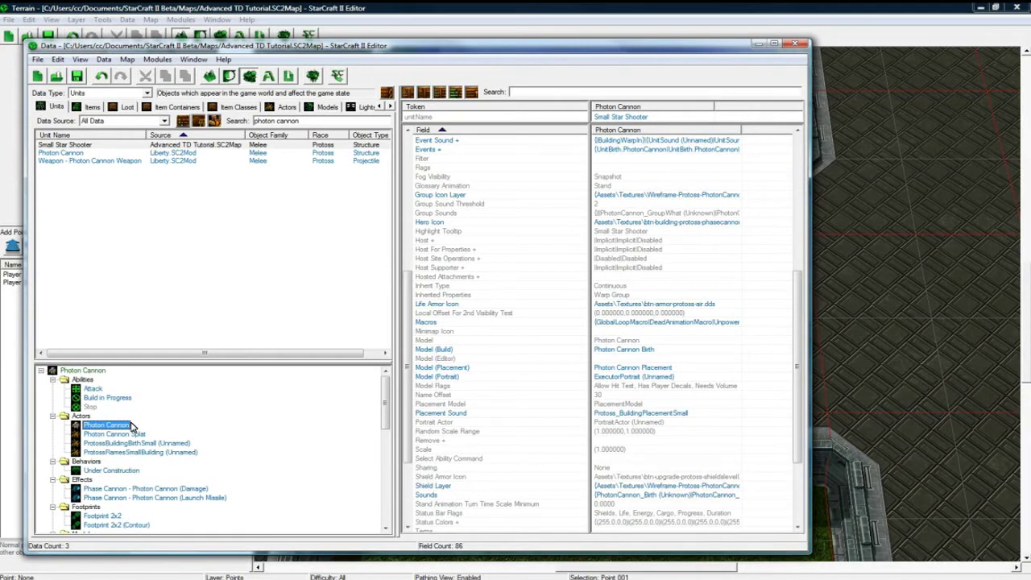
{"action": "scroll", "coordinate": [141, 439], "scroll_direction": "down", "scroll_amount": 2}
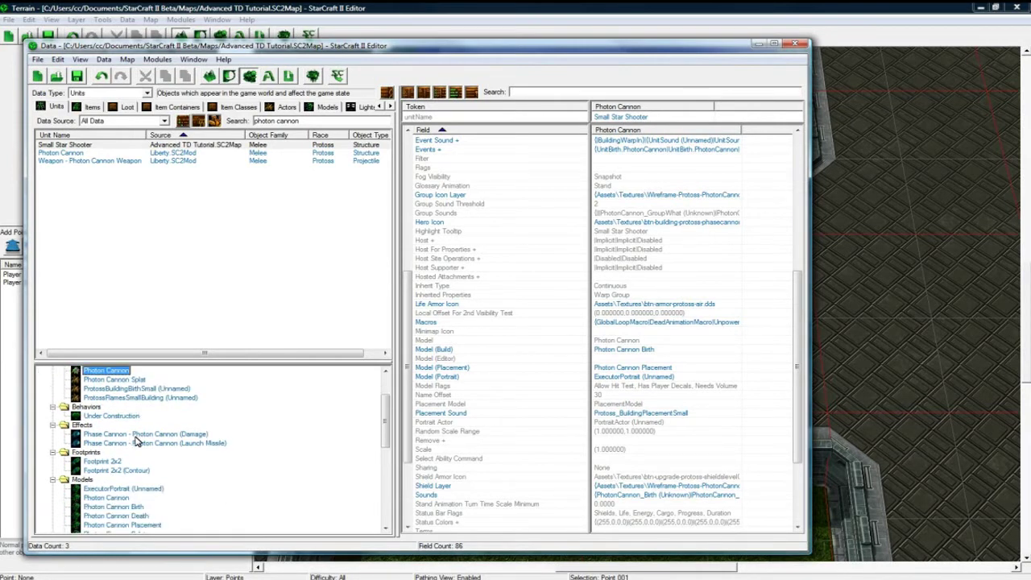
{"action": "left_click", "coordinate": [141, 434]}
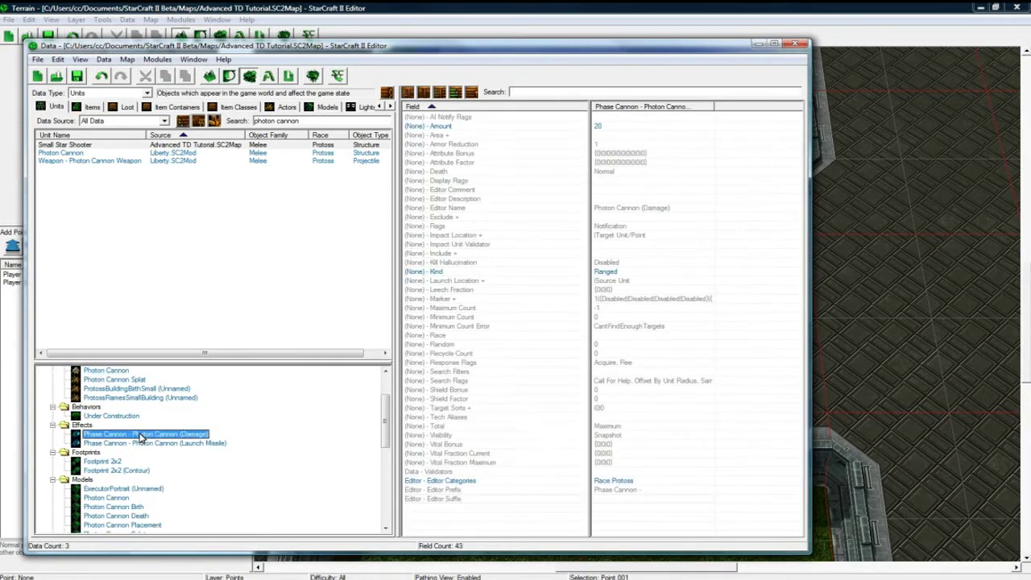
{"action": "double_click", "coordinate": [633, 126]}
{"action": "type", "text": "1"}
{"action": "key", "text": "Return"}
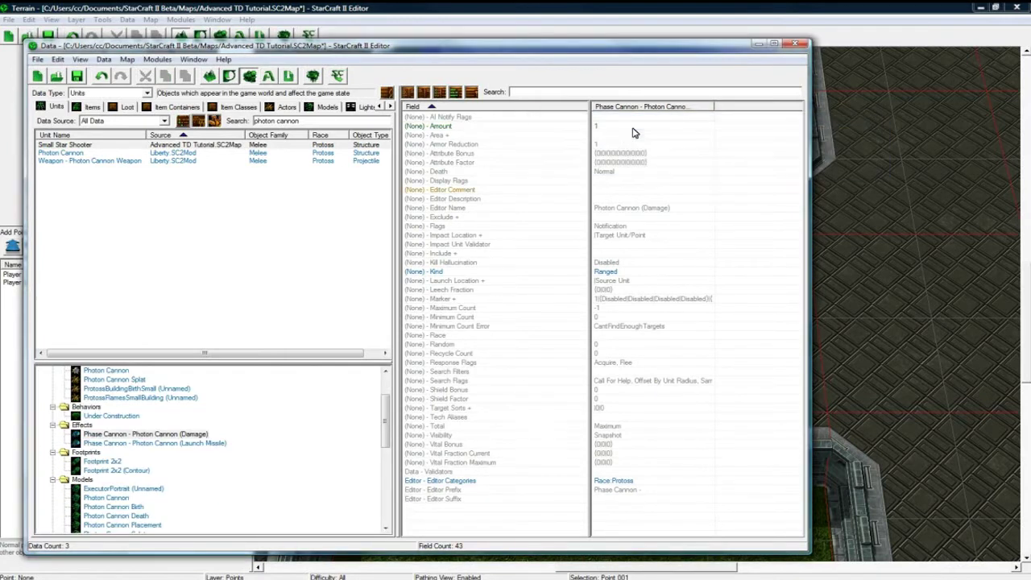
Step: Change the Phase Cannon weapon's Period from 1.25 to 0.6
{"action": "scroll", "coordinate": [194, 449], "scroll_direction": "down", "scroll_amount": 10}
{"action": "left_click", "coordinate": [122, 525]}
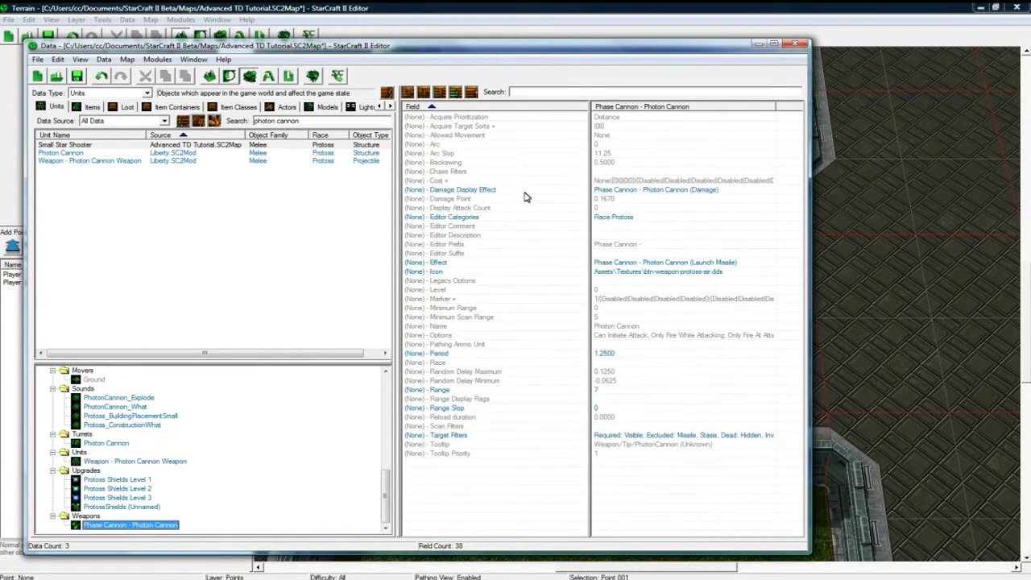
{"action": "double_click", "coordinate": [612, 363]}
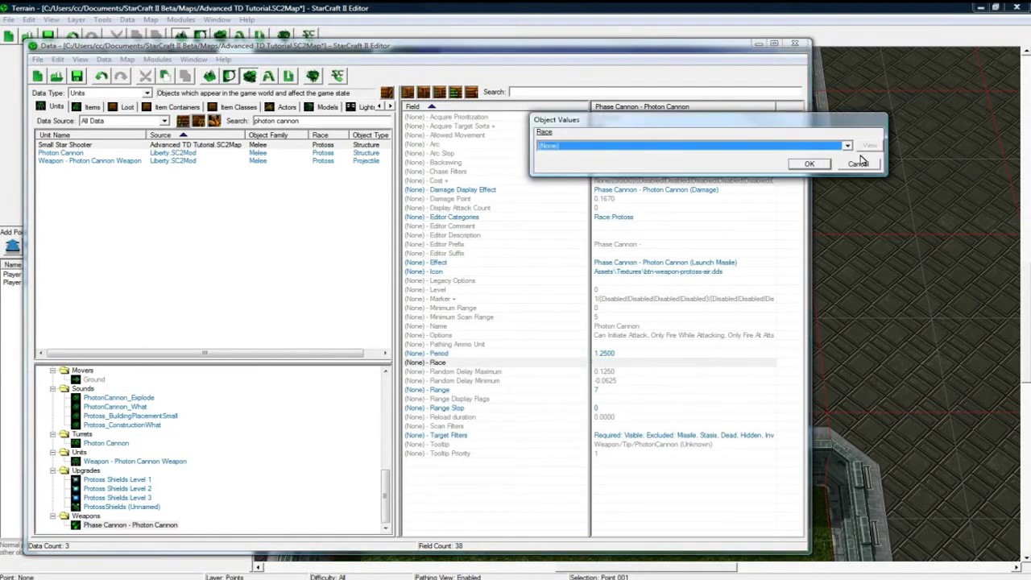
{"action": "left_click", "coordinate": [858, 164]}
{"action": "double_click", "coordinate": [606, 355]}
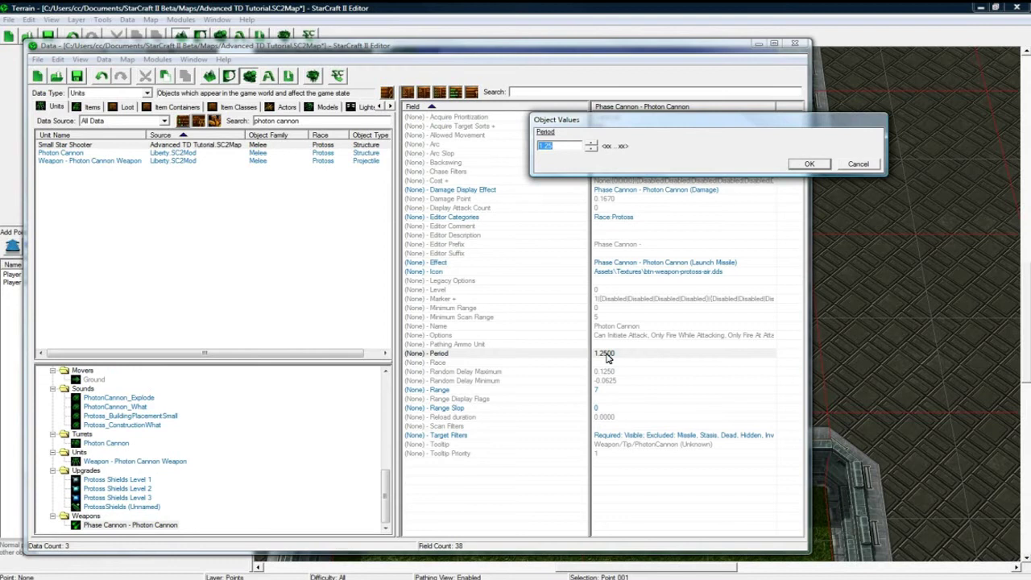
{"action": "type", "text": "0.6"}
{"action": "key", "text": "Return"}
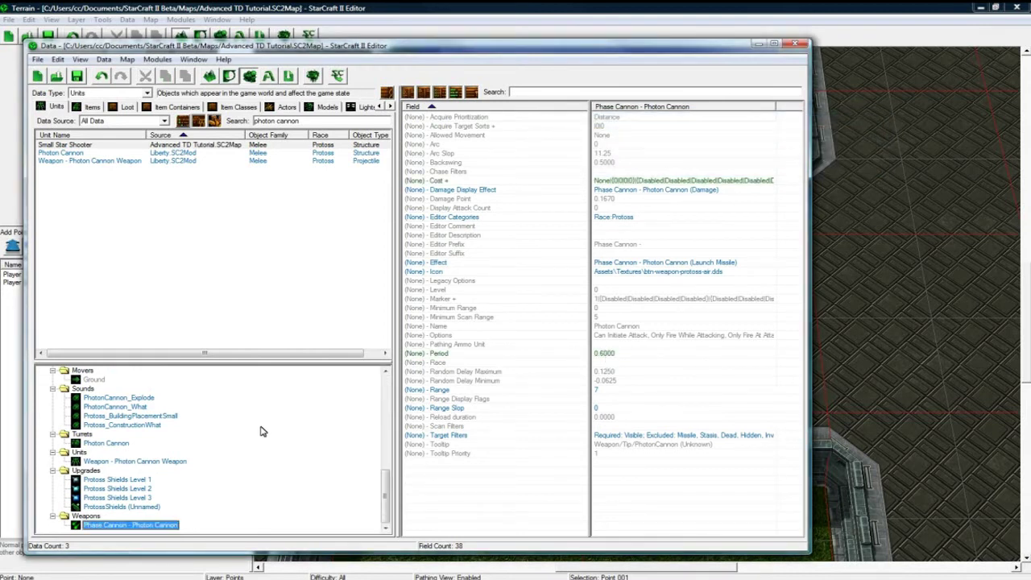
{"action": "scroll", "coordinate": [138, 462], "scroll_direction": "up", "scroll_amount": 1}
{"action": "scroll", "coordinate": [115, 487], "scroll_direction": "up", "scroll_amount": 15}
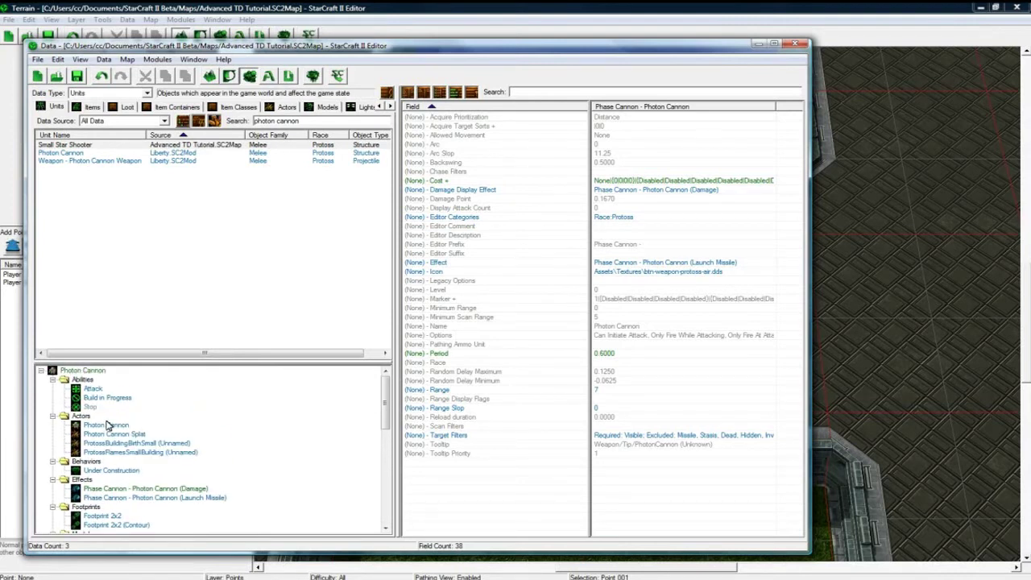
Step: Clear the 'photon cannon' unit search and select the Star Builder unit
{"action": "left_click", "coordinate": [101, 372]}
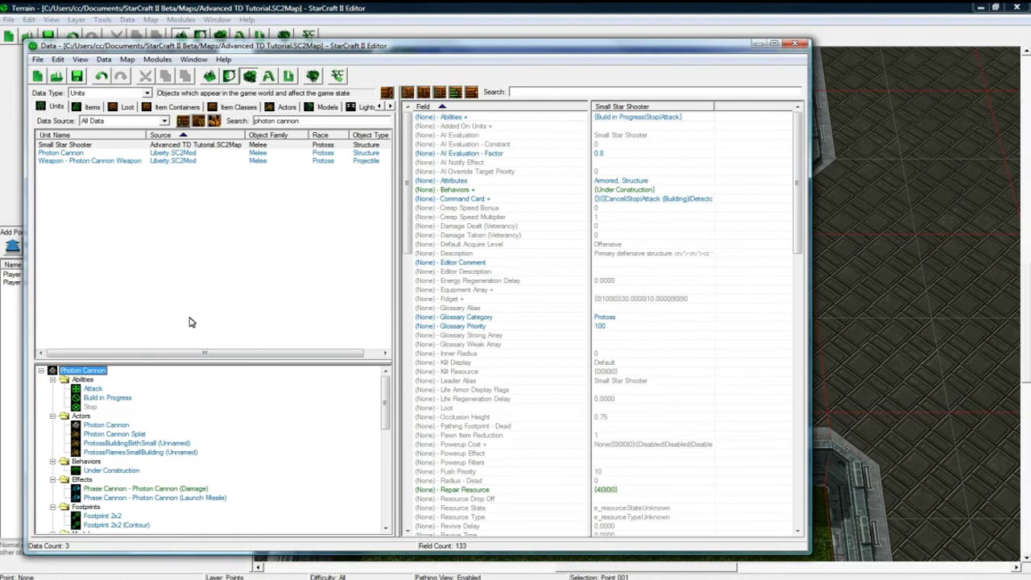
{"action": "left_click", "coordinate": [68, 174]}
{"action": "left_click", "coordinate": [75, 145]}
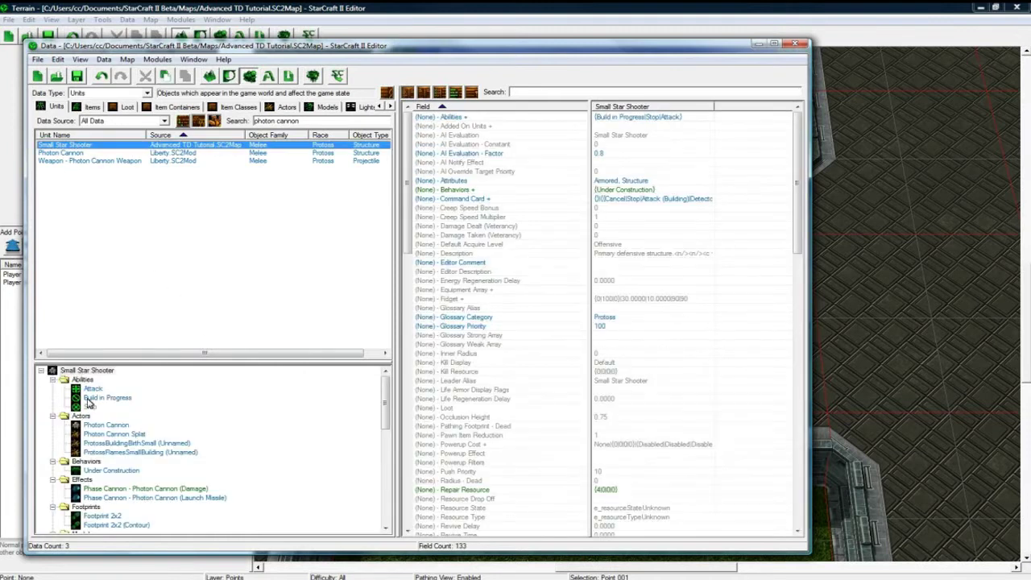
{"action": "left_click", "coordinate": [120, 161]}
{"action": "left_click", "coordinate": [117, 122]}
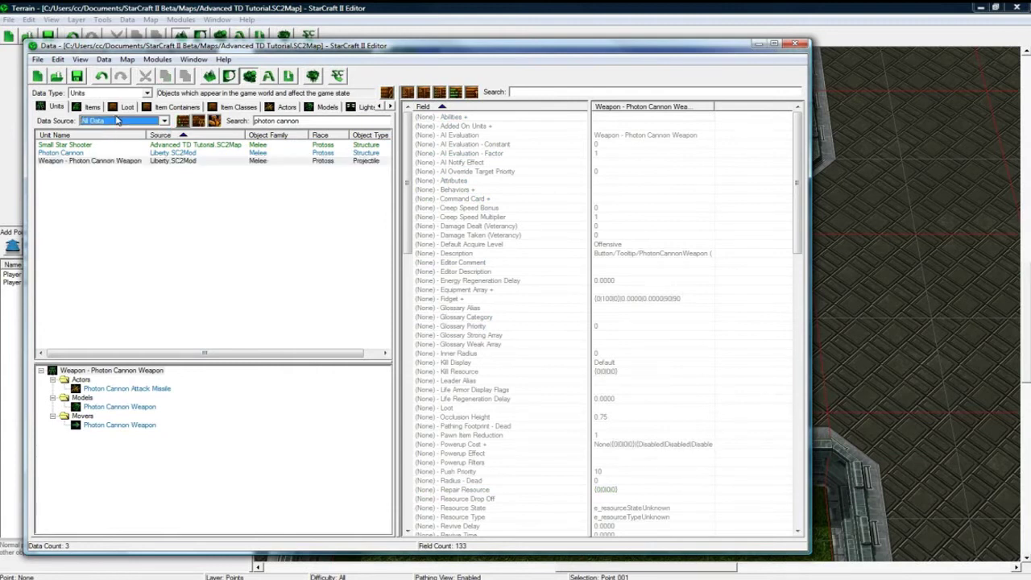
{"action": "left_click_drag", "start_coordinate": [301, 122], "coordinate": [253, 122]}
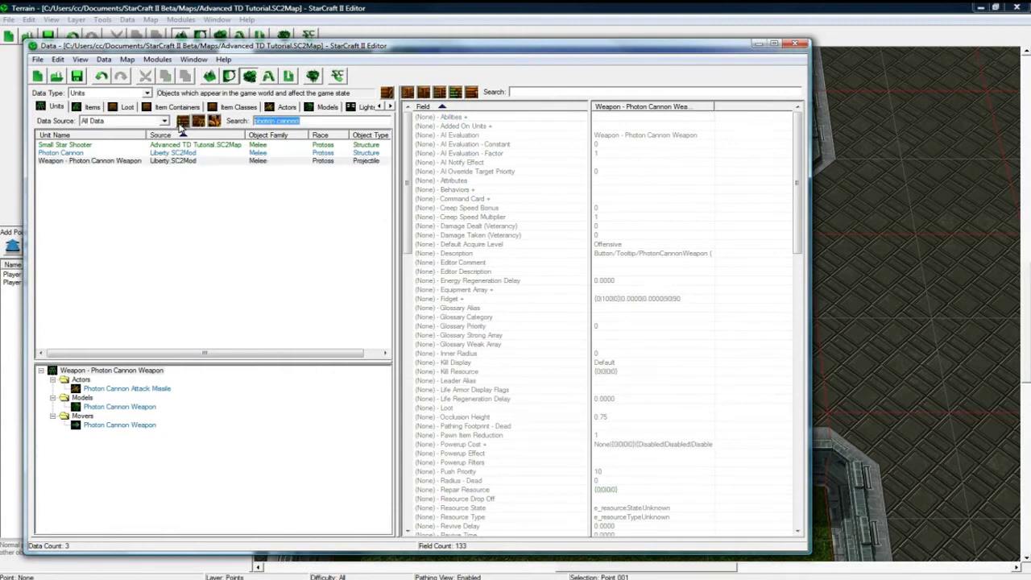
{"action": "key", "text": "BackSpace"}
{"action": "left_click", "coordinate": [272, 121]}
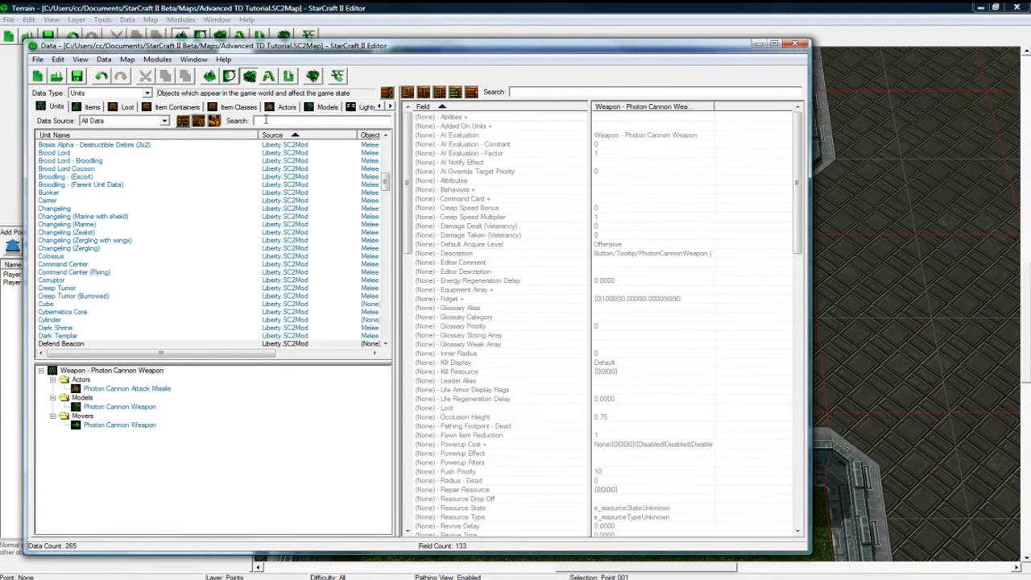
{"action": "left_click", "coordinate": [161, 195]}
{"action": "left_click", "coordinate": [149, 169]}
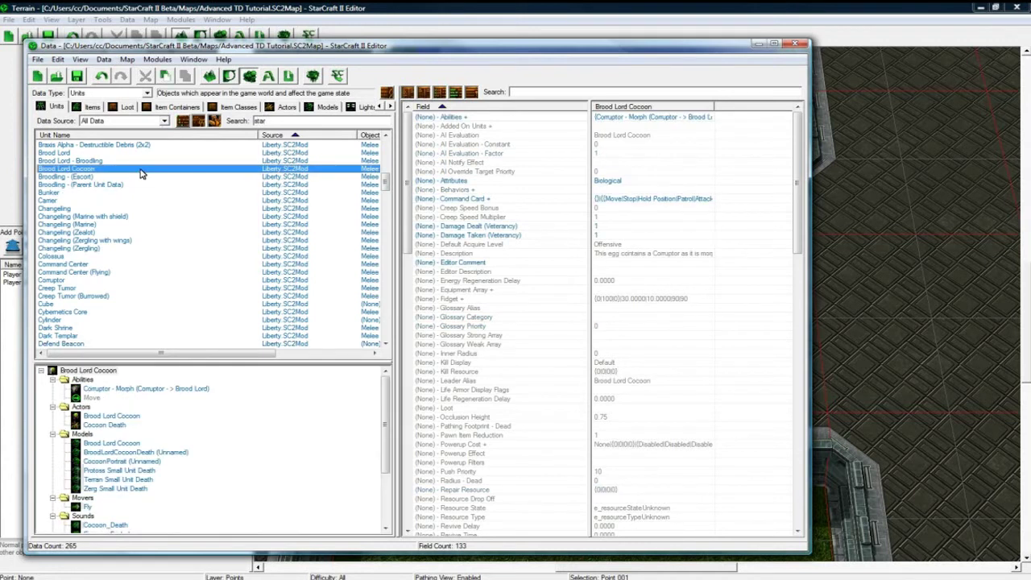
{"action": "left_click", "coordinate": [94, 153]}
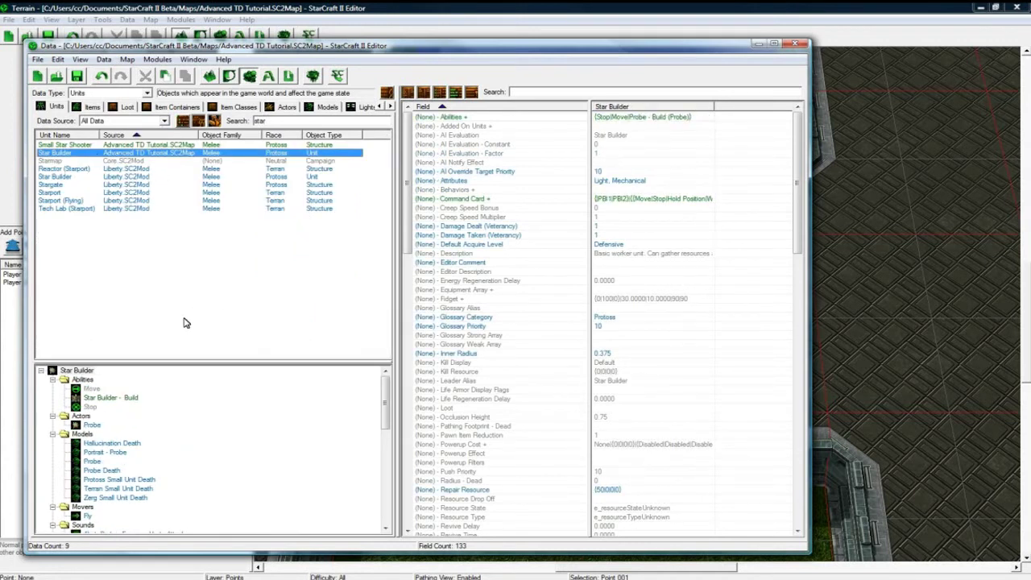
Step: Inspect the Star Builder - Build command list and its empty Build 18 slot, leaving it unchanged
{"action": "left_click", "coordinate": [110, 398]}
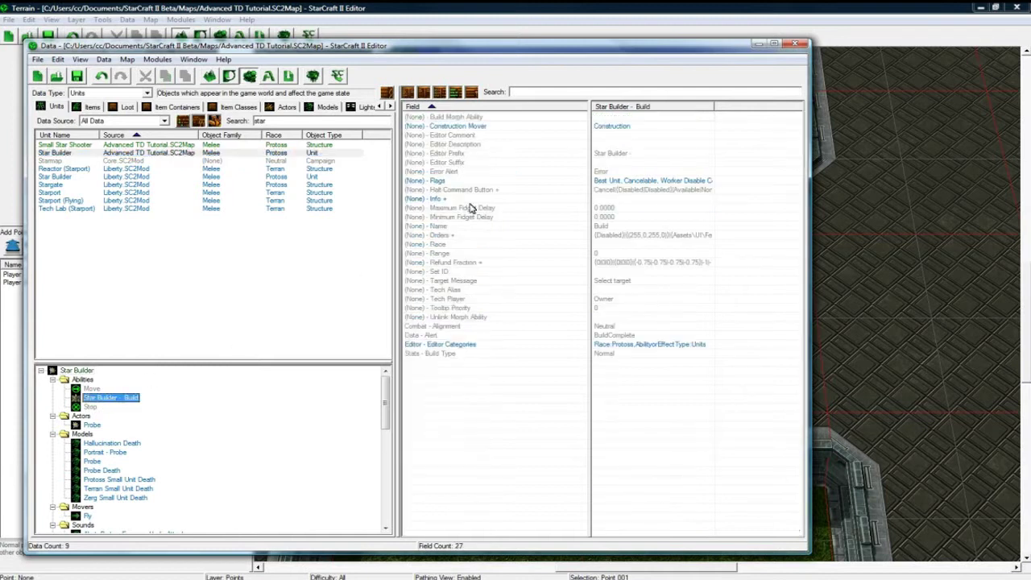
{"action": "double_click", "coordinate": [608, 199]}
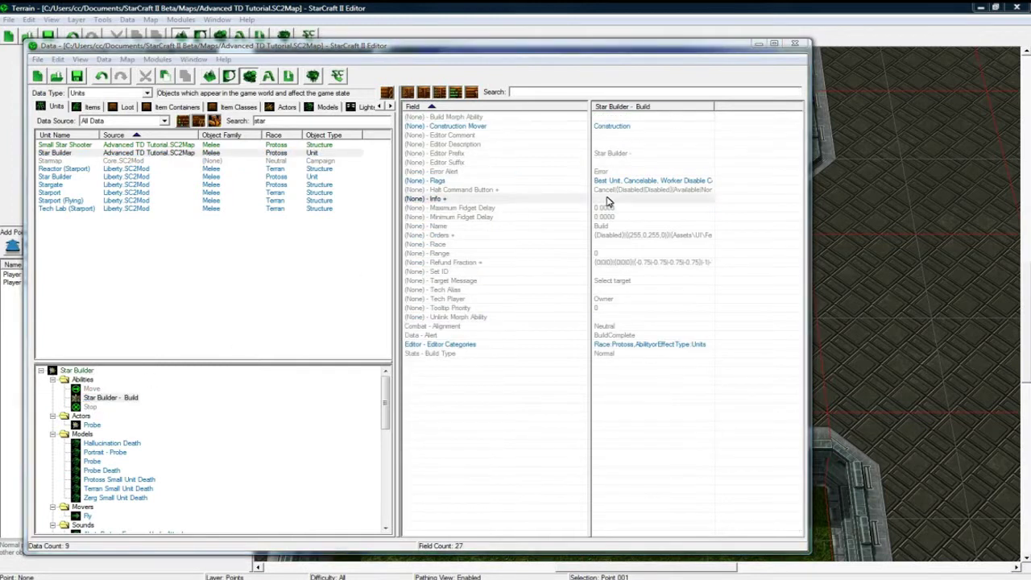
{"action": "scroll", "coordinate": [632, 193], "scroll_direction": "down", "scroll_amount": 2}
{"action": "scroll", "coordinate": [633, 194], "scroll_direction": "down", "scroll_amount": 1}
{"action": "scroll", "coordinate": [633, 194], "scroll_direction": "up", "scroll_amount": 1}
{"action": "scroll", "coordinate": [629, 195], "scroll_direction": "down", "scroll_amount": 2}
{"action": "left_click", "coordinate": [610, 201]}
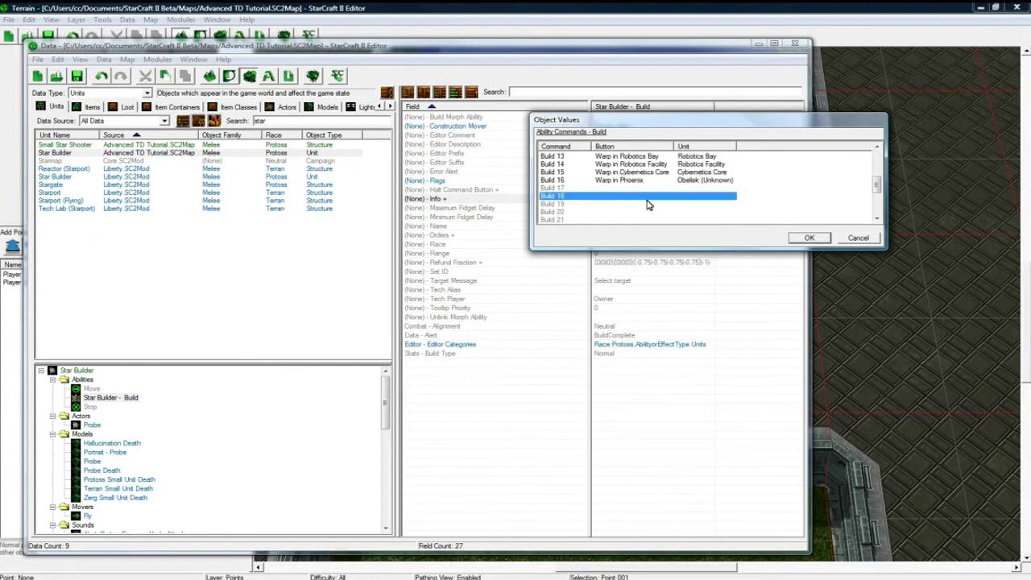
{"action": "double_click", "coordinate": [647, 201]}
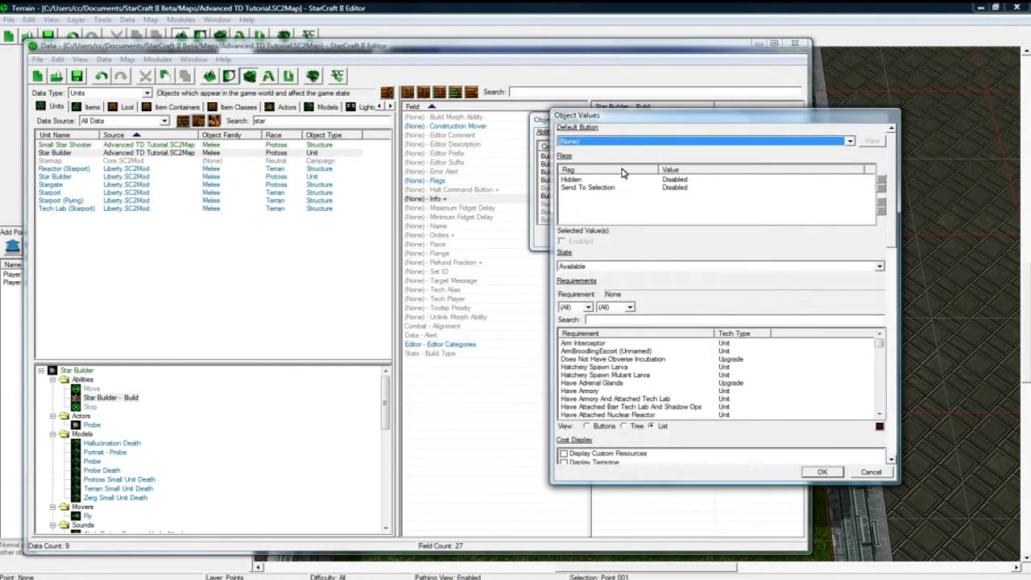
{"action": "left_click", "coordinate": [598, 142]}
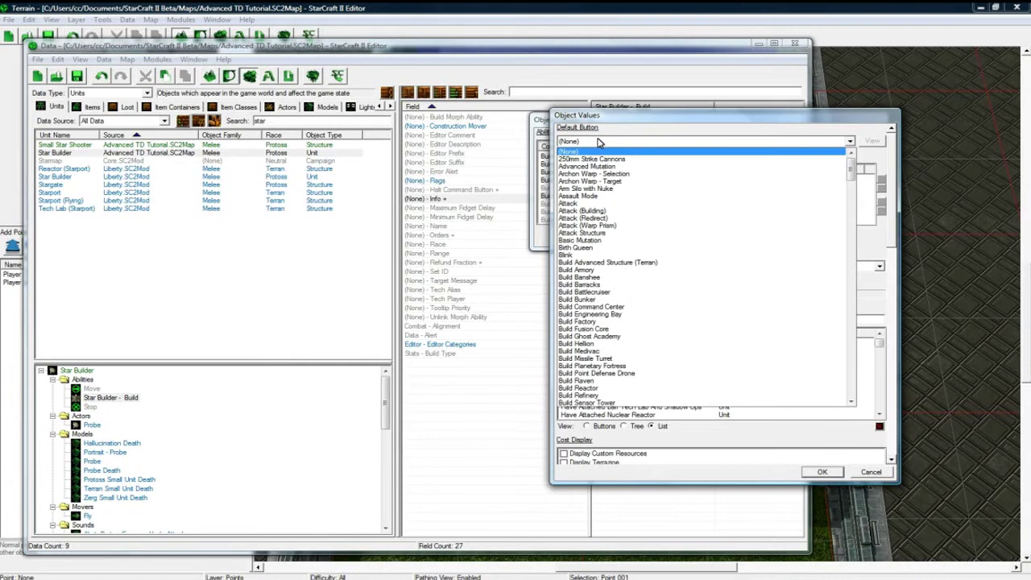
{"action": "left_click", "coordinate": [598, 142]}
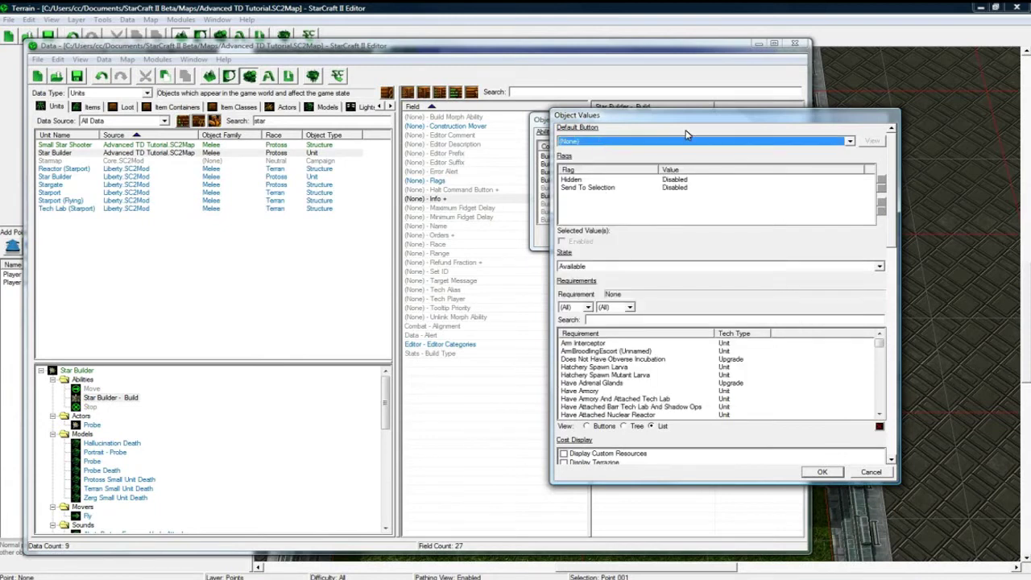
{"action": "left_click", "coordinate": [617, 141]}
{"action": "left_click", "coordinate": [617, 141]}
{"action": "left_click", "coordinate": [866, 474]}
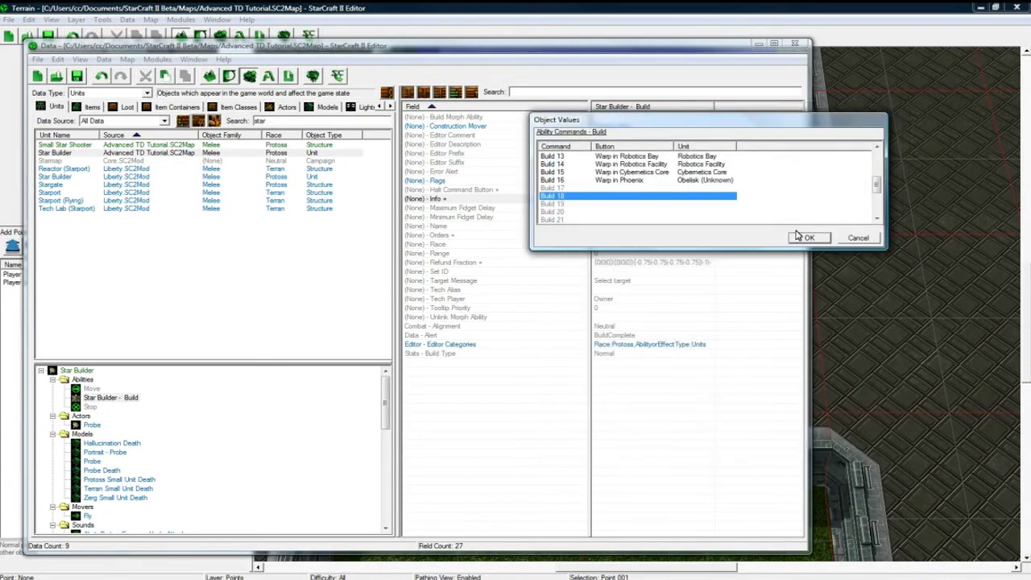
{"action": "left_click", "coordinate": [856, 240]}
Step: Create a new Build Small Star Tower button in the Buttons data
{"action": "left_click", "coordinate": [147, 95]}
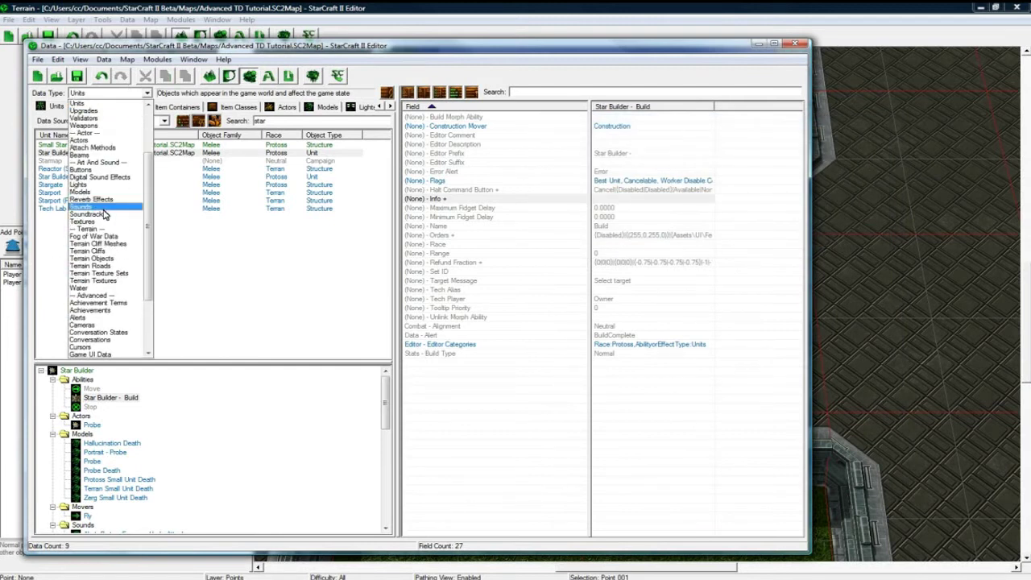
{"action": "left_click", "coordinate": [91, 173]}
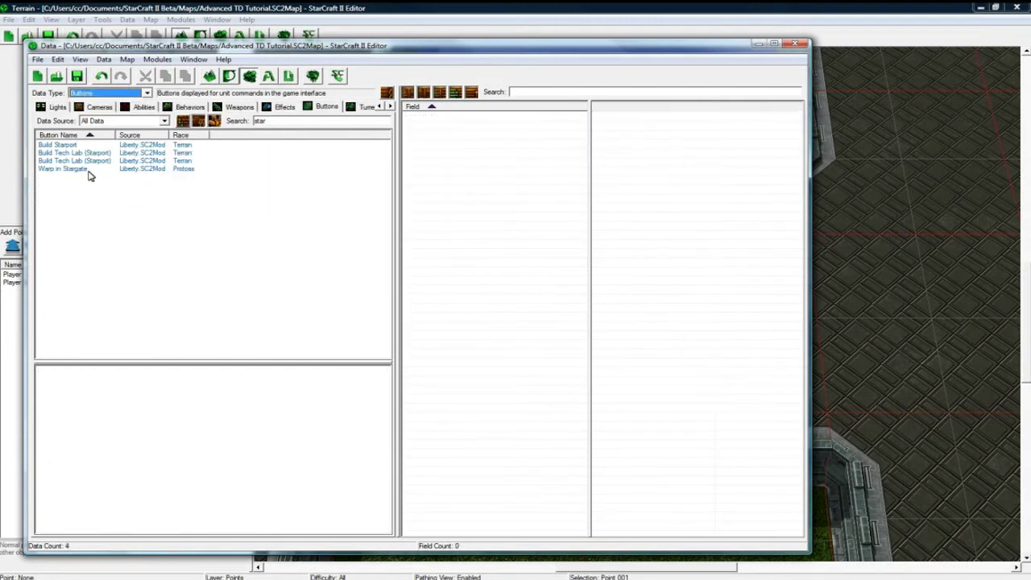
{"action": "right_click", "coordinate": [88, 201]}
{"action": "left_click", "coordinate": [110, 213]}
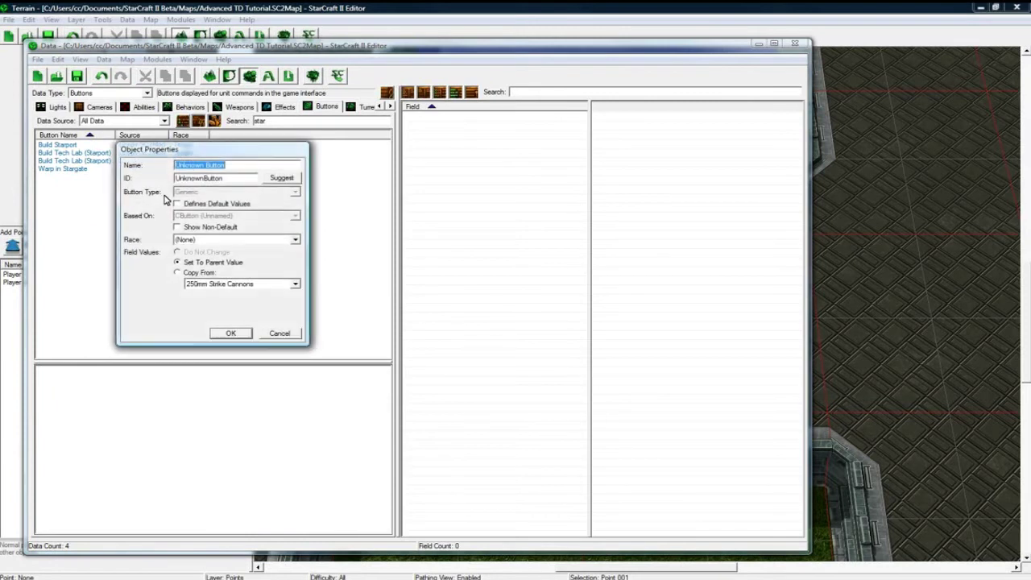
{"action": "type", "text": "Build Small Star Tower"}
{"action": "left_click", "coordinate": [273, 179]}
{"action": "left_click", "coordinate": [231, 333]}
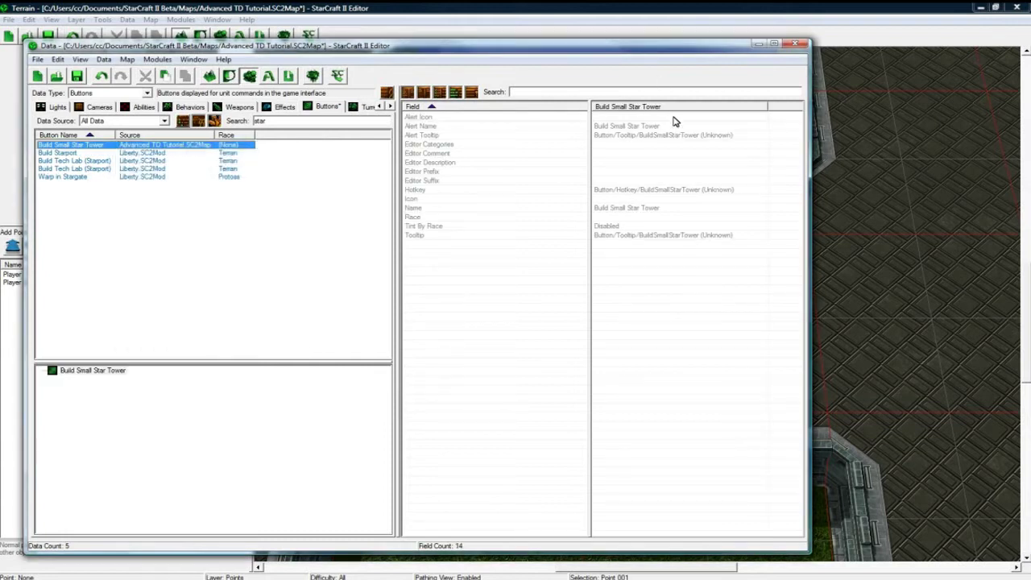
Step: Give the button its tooltip text and hotkey S
{"action": "double_click", "coordinate": [631, 236]}
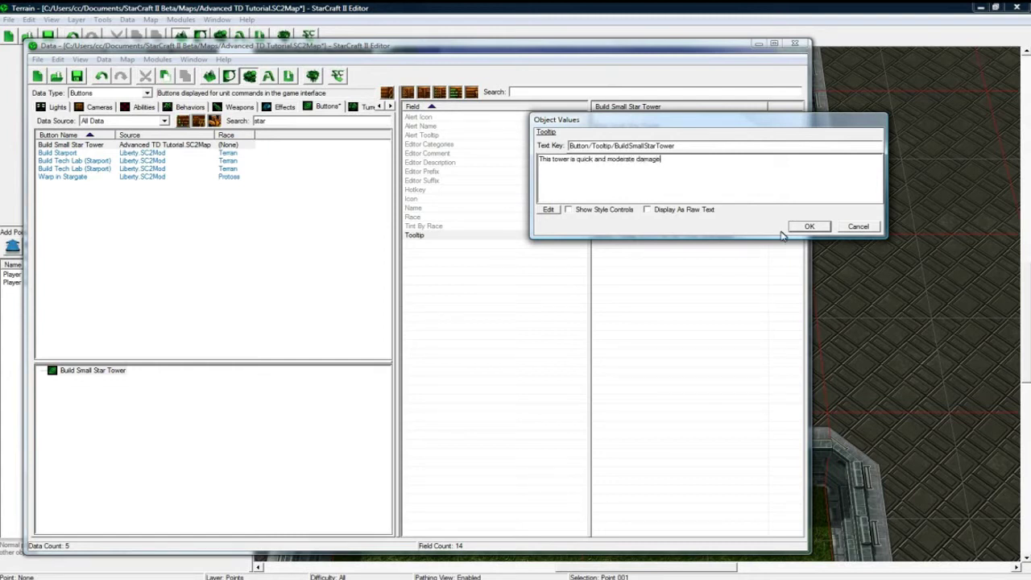
{"action": "left_click", "coordinate": [808, 227]}
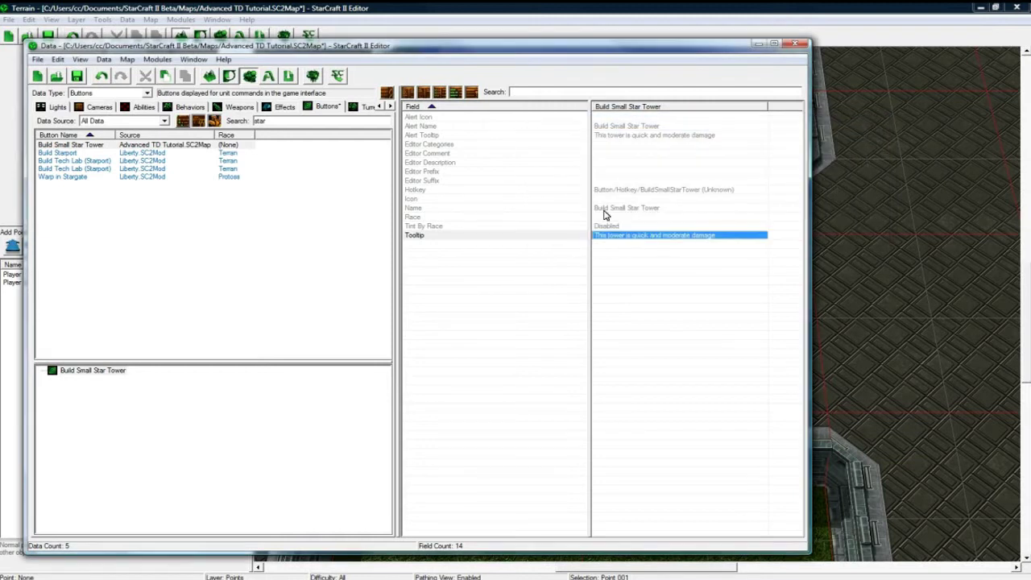
{"action": "double_click", "coordinate": [617, 191]}
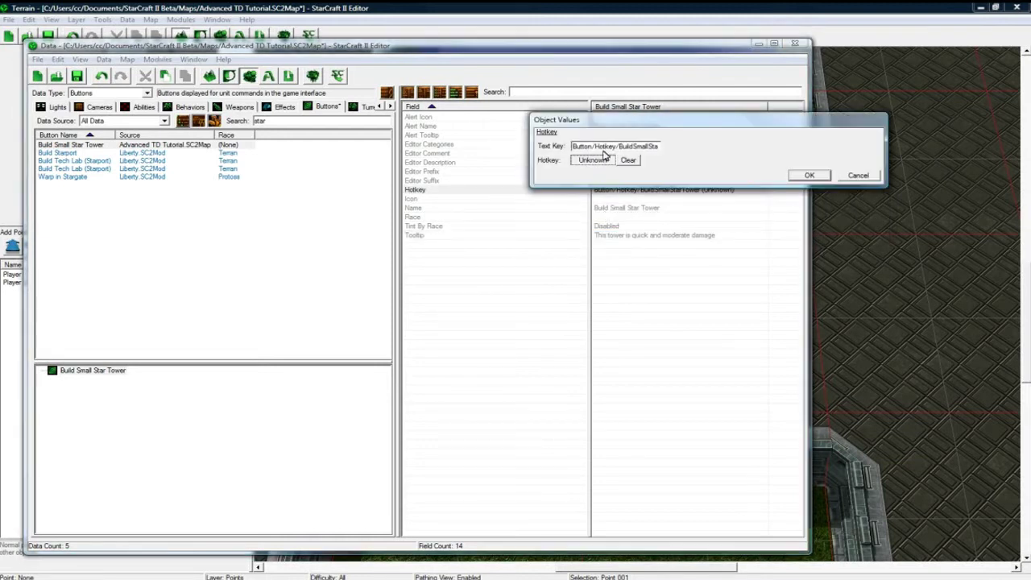
{"action": "triple_click", "coordinate": [603, 147]}
{"action": "type", "text": "S"}
{"action": "left_click", "coordinate": [806, 174]}
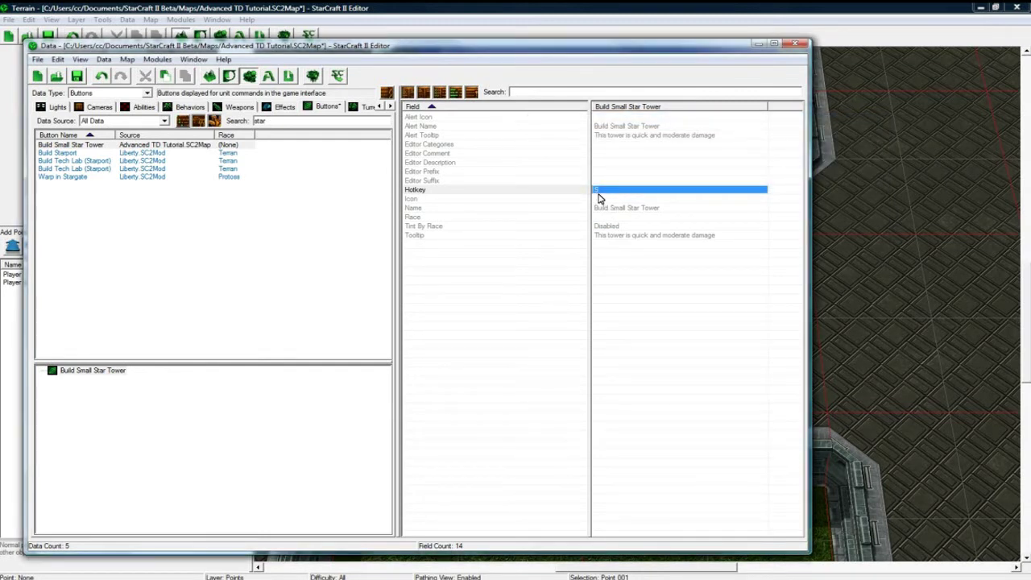
Step: Set the button's icon to btn-building-protoss-photoncannon.dds from the game files
{"action": "double_click", "coordinate": [604, 198]}
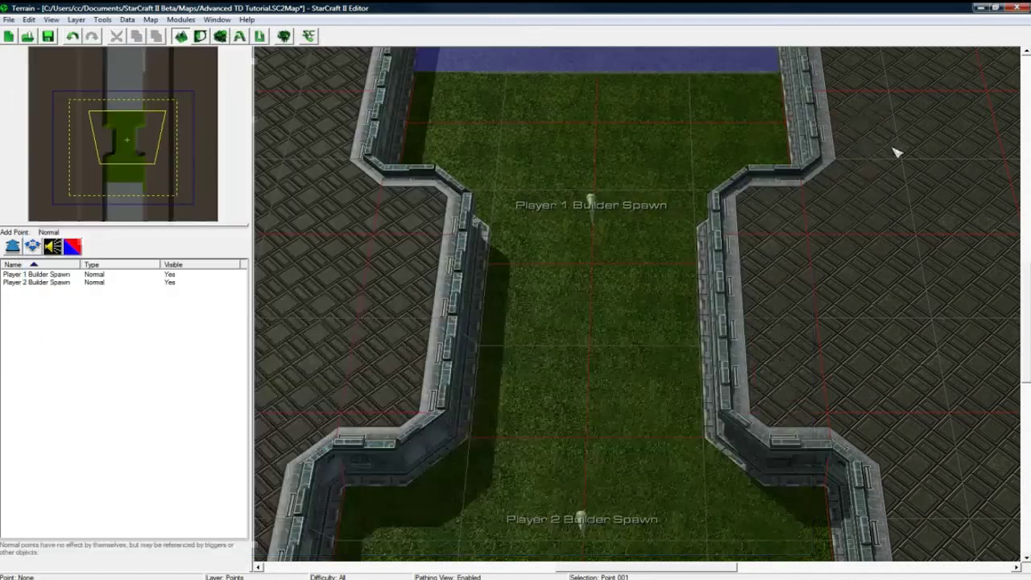
{"action": "left_click", "coordinate": [897, 153]}
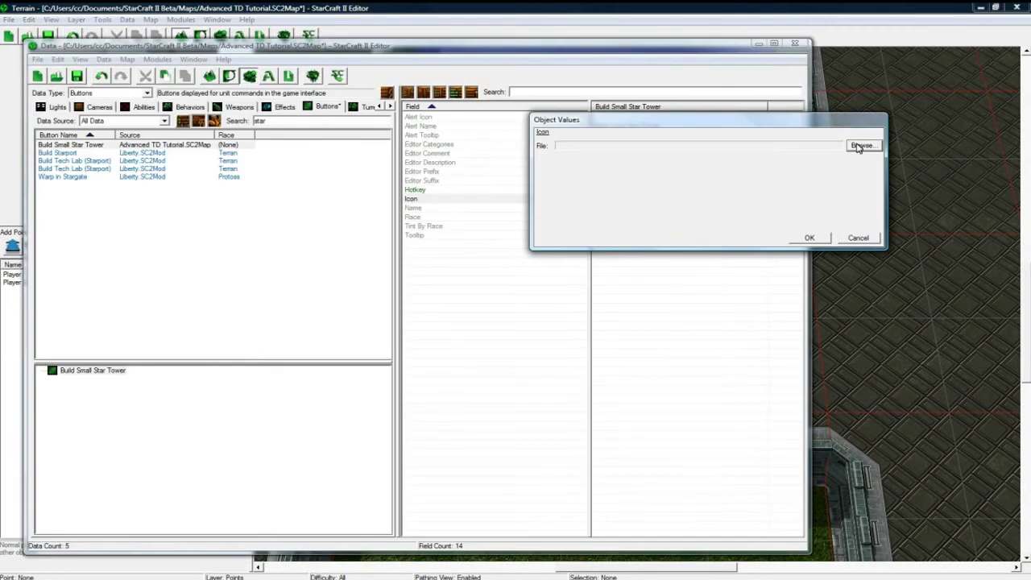
{"action": "left_click", "coordinate": [859, 145]}
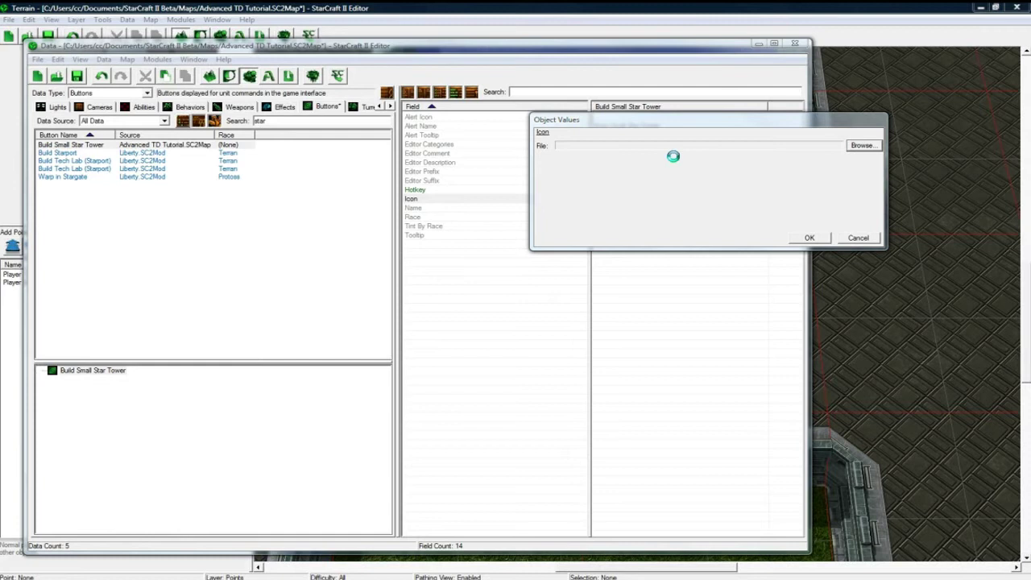
{"action": "type", "text": "photon cannon"}
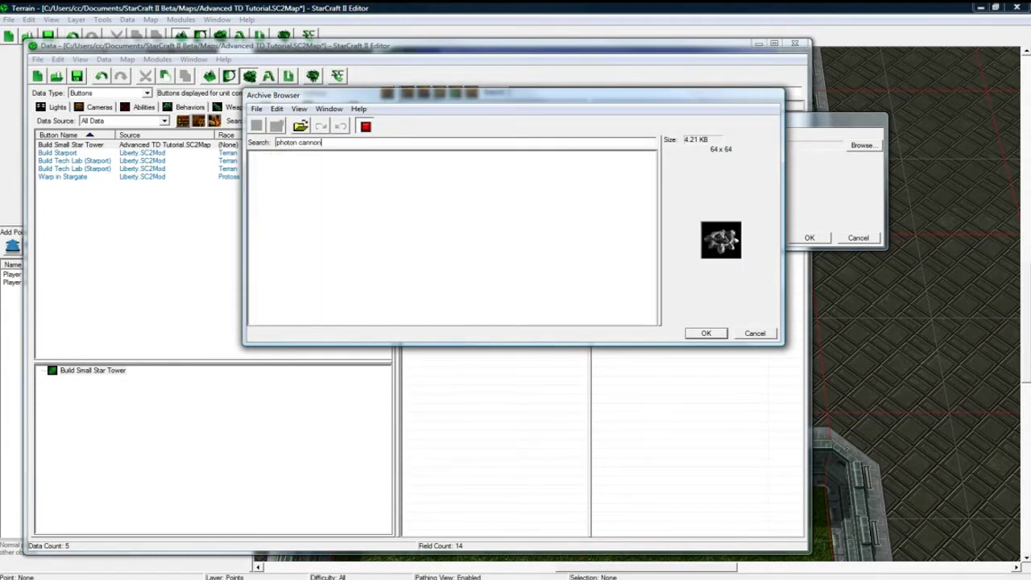
{"action": "left_click_drag", "start_coordinate": [327, 143], "coordinate": [295, 142]}
{"action": "key", "text": "BackSpace"}
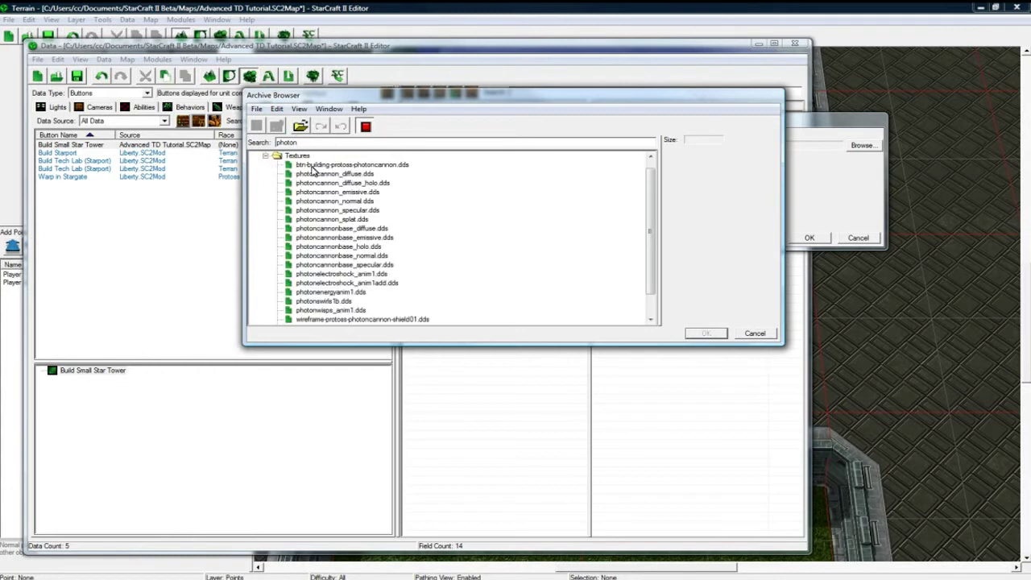
{"action": "left_click", "coordinate": [323, 164]}
{"action": "left_click", "coordinate": [706, 333]}
{"action": "left_click", "coordinate": [808, 238]}
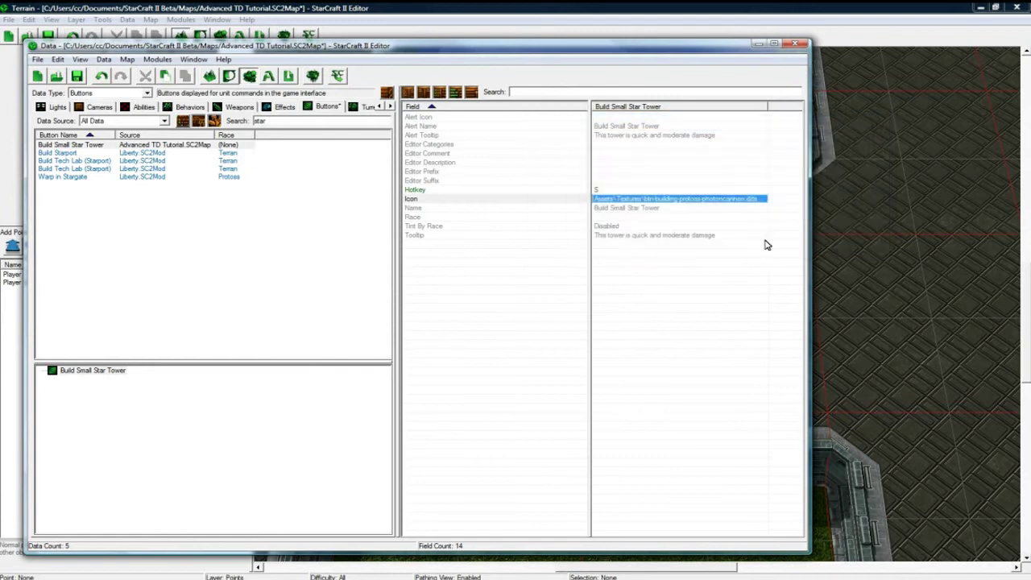
Step: Save the map and turn on Tint By Race for the button
{"action": "key", "text": "ctrl+s"}
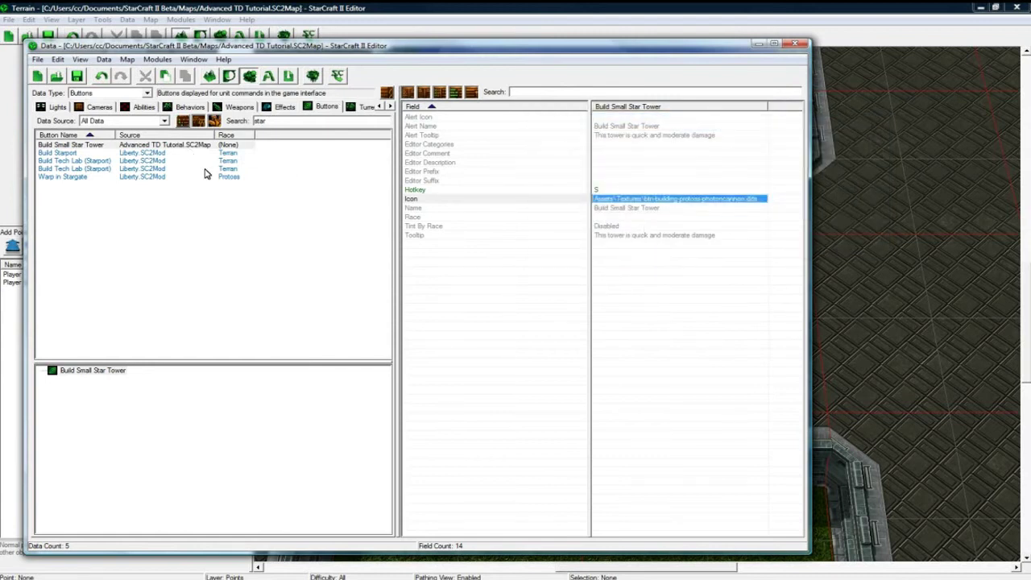
{"action": "double_click", "coordinate": [617, 227]}
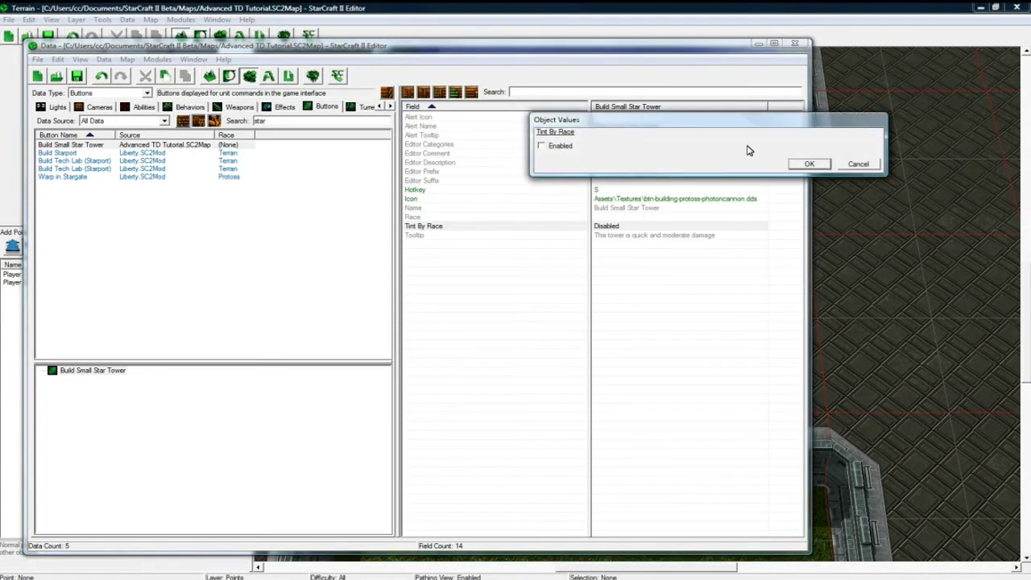
{"action": "left_click", "coordinate": [553, 149]}
{"action": "left_click", "coordinate": [809, 164]}
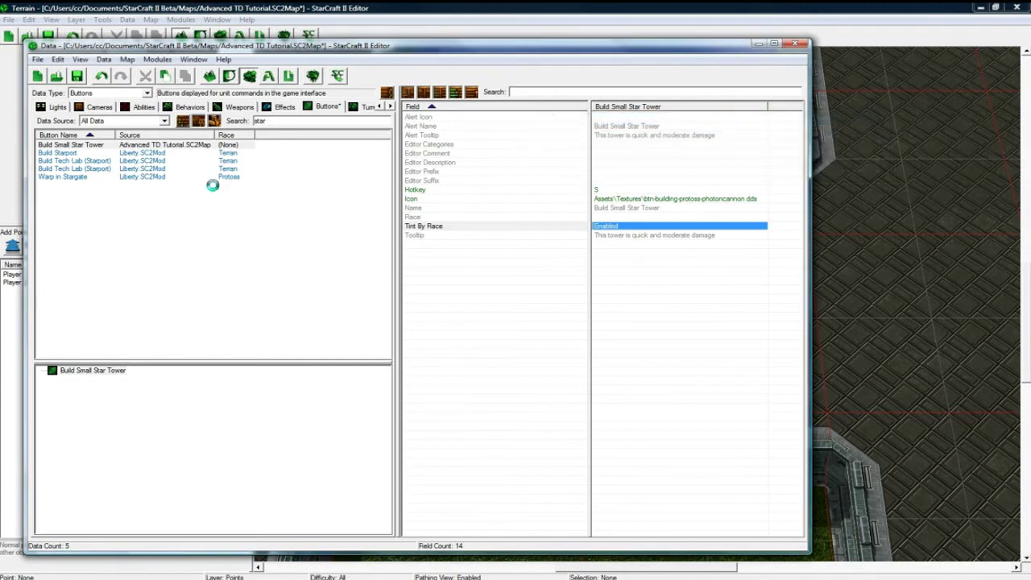
{"action": "left_click", "coordinate": [91, 148]}
Step: Switch between Units and Abilities data to show the Star Builder - Build ability's fields
{"action": "left_click", "coordinate": [102, 94]}
{"action": "scroll", "coordinate": [108, 129], "scroll_direction": "up", "scroll_amount": 5}
{"action": "left_click", "coordinate": [97, 187]}
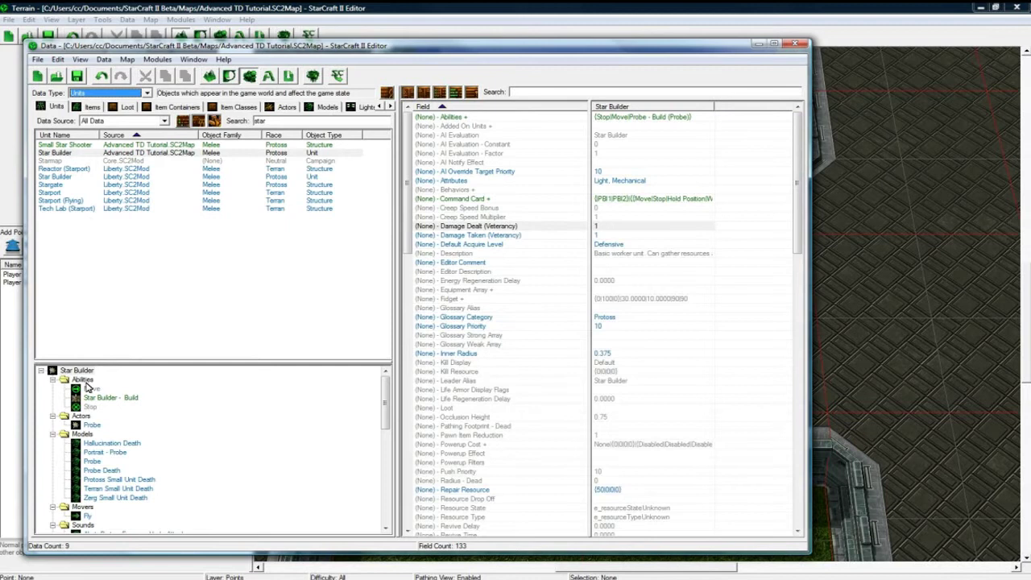
{"action": "left_click", "coordinate": [110, 398]}
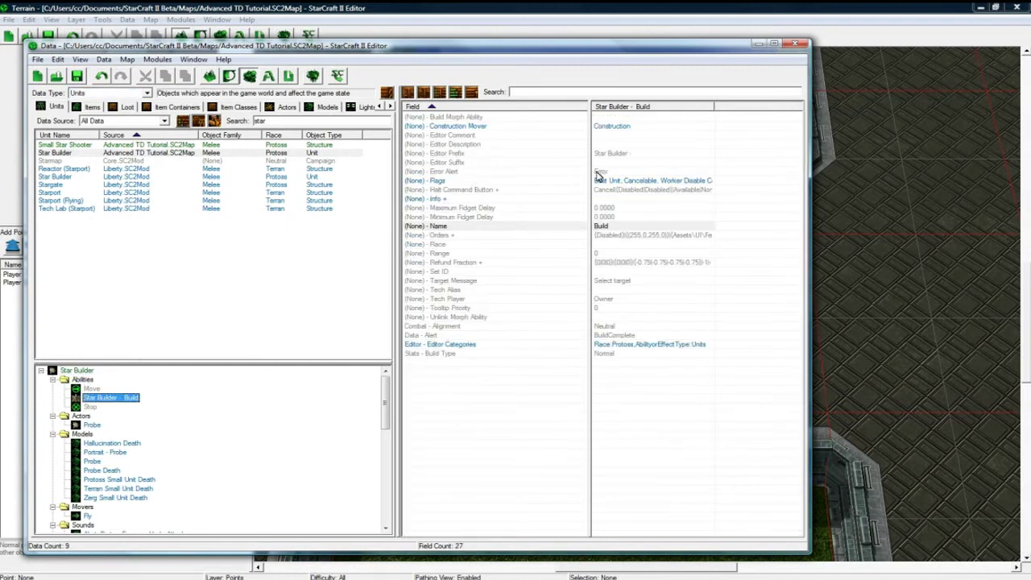
{"action": "left_click", "coordinate": [110, 93]}
{"action": "scroll", "coordinate": [104, 161], "scroll_direction": "up", "scroll_amount": 3}
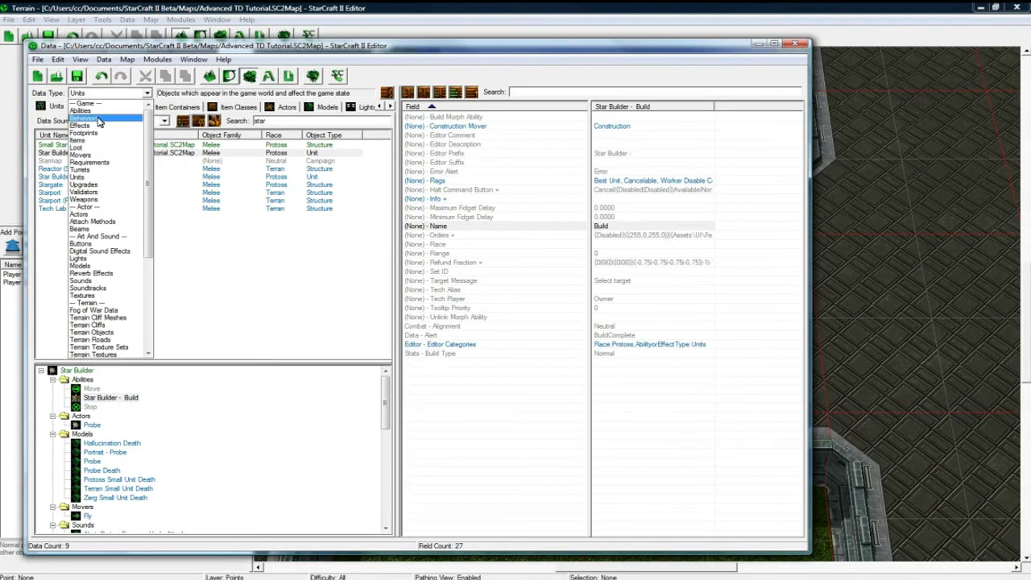
{"action": "left_click", "coordinate": [101, 117]}
{"action": "left_click", "coordinate": [88, 146]}
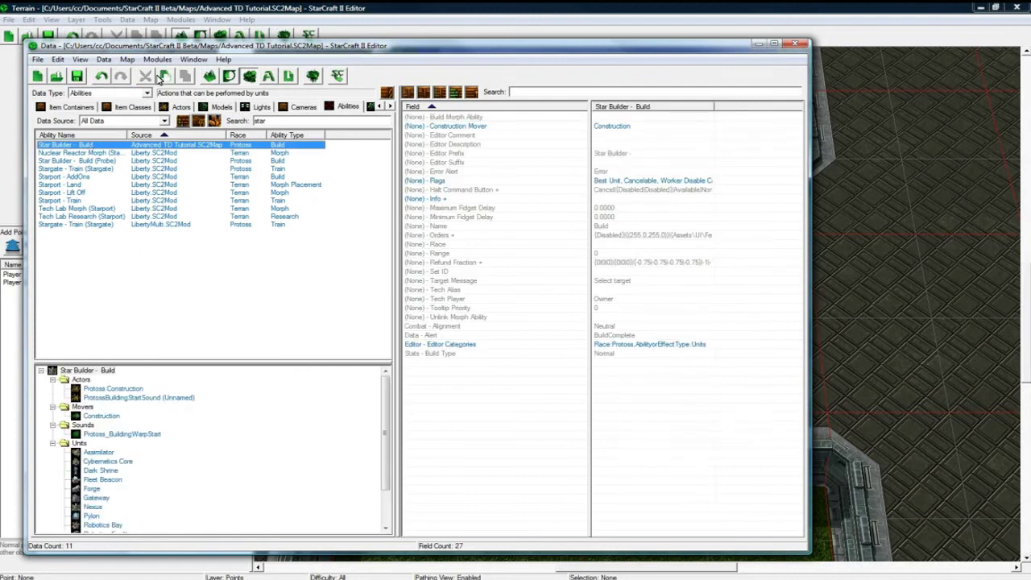
{"action": "left_click", "coordinate": [113, 93]}
{"action": "left_click", "coordinate": [103, 170]}
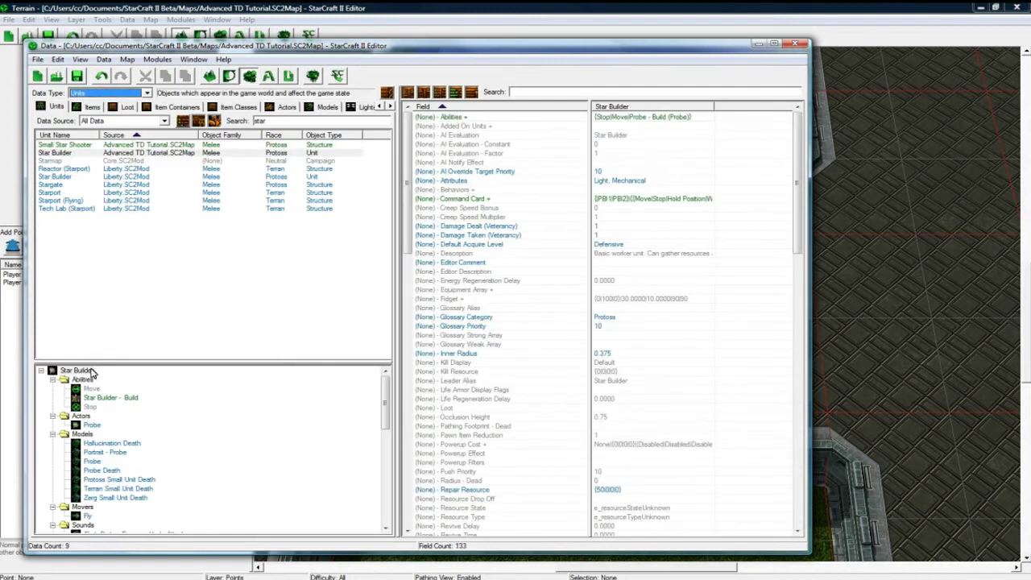
{"action": "left_click", "coordinate": [113, 399]}
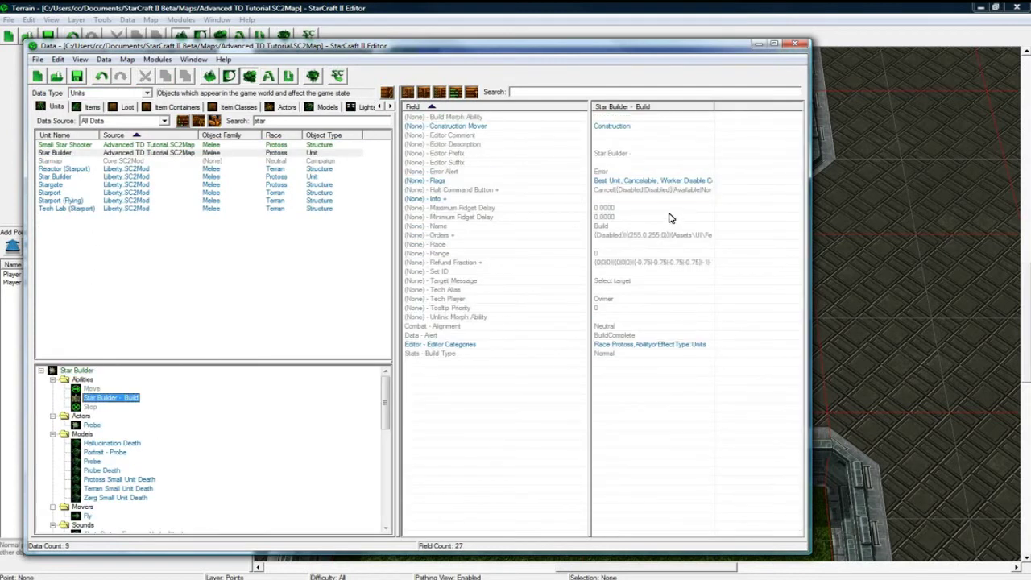
Step: Assign the Build Small Star Tower button to the empty Build 19 command slot
{"action": "double_click", "coordinate": [608, 199]}
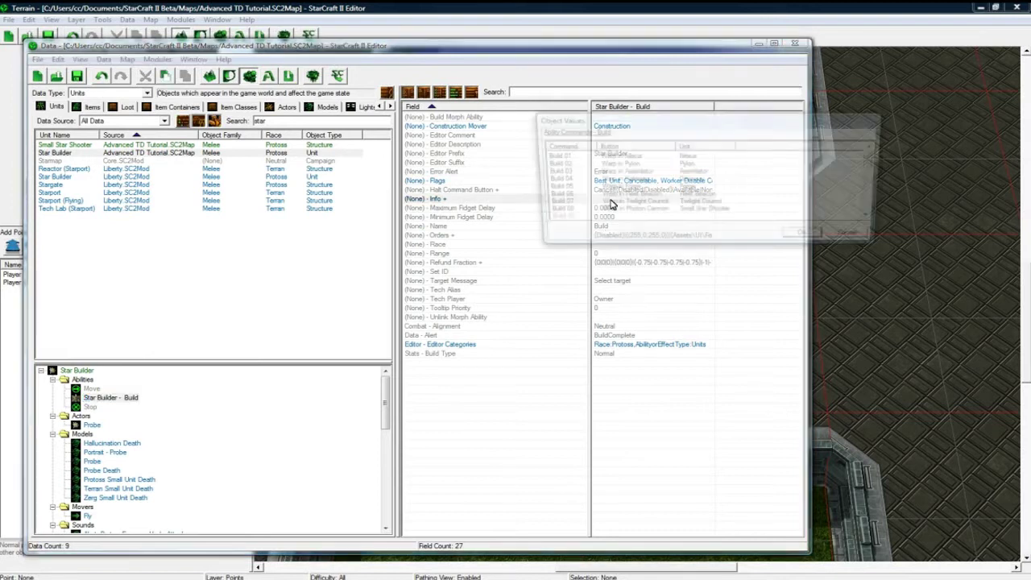
{"action": "scroll", "coordinate": [628, 201], "scroll_direction": "down", "scroll_amount": 3}
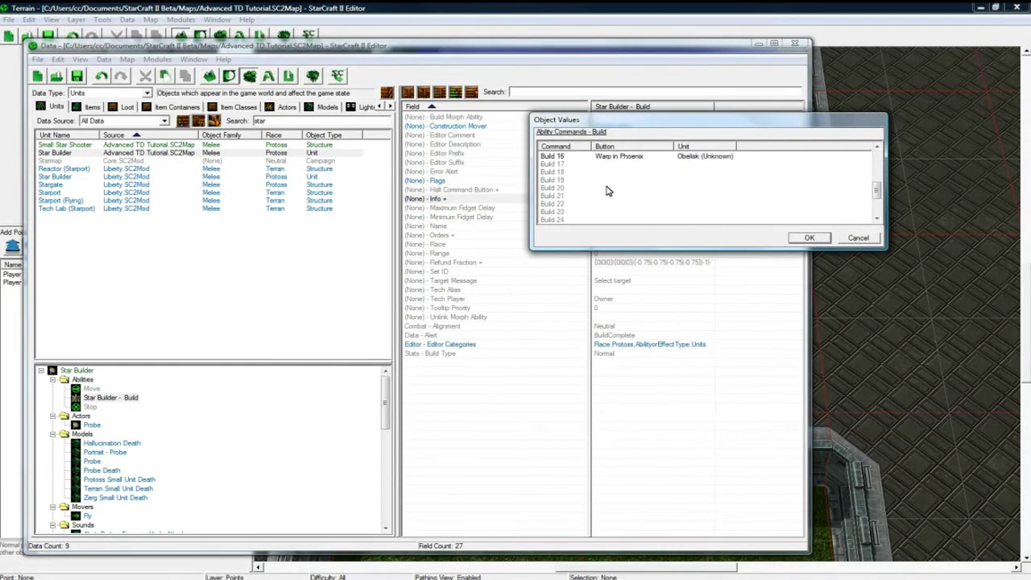
{"action": "left_click", "coordinate": [617, 179]}
{"action": "double_click", "coordinate": [625, 182]}
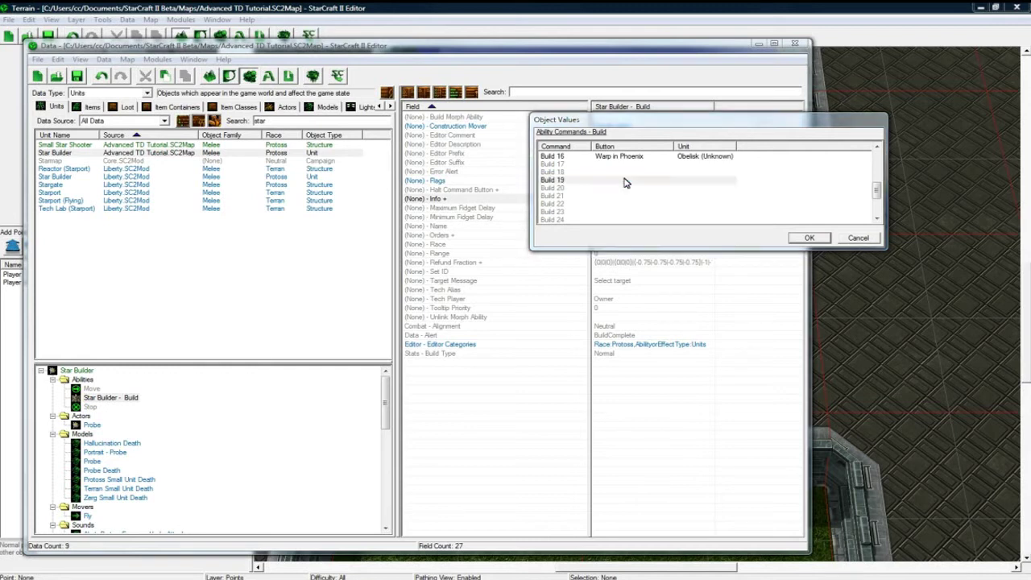
{"action": "left_click", "coordinate": [629, 142]}
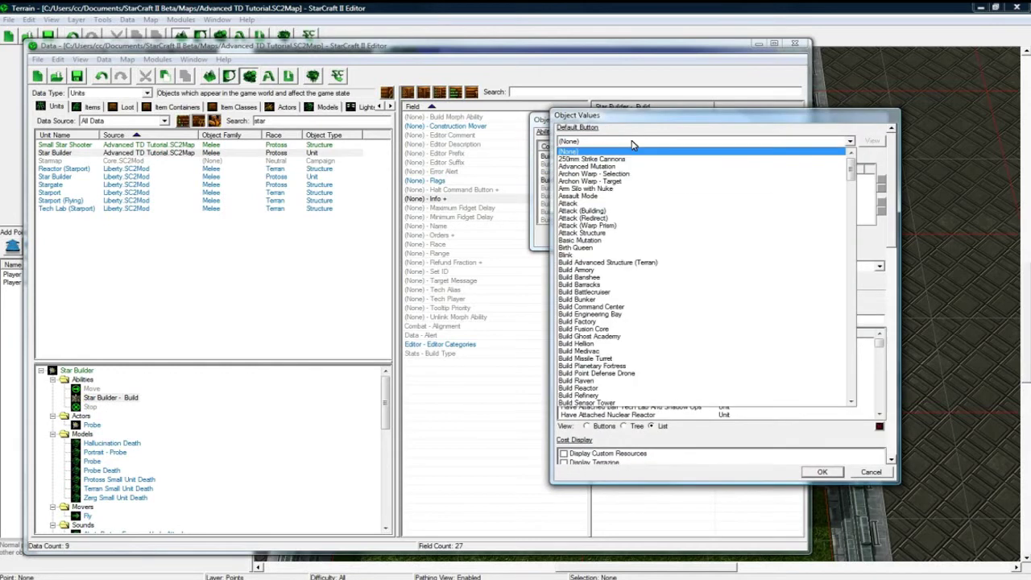
{"action": "scroll", "coordinate": [620, 315], "scroll_direction": "down", "scroll_amount": 5}
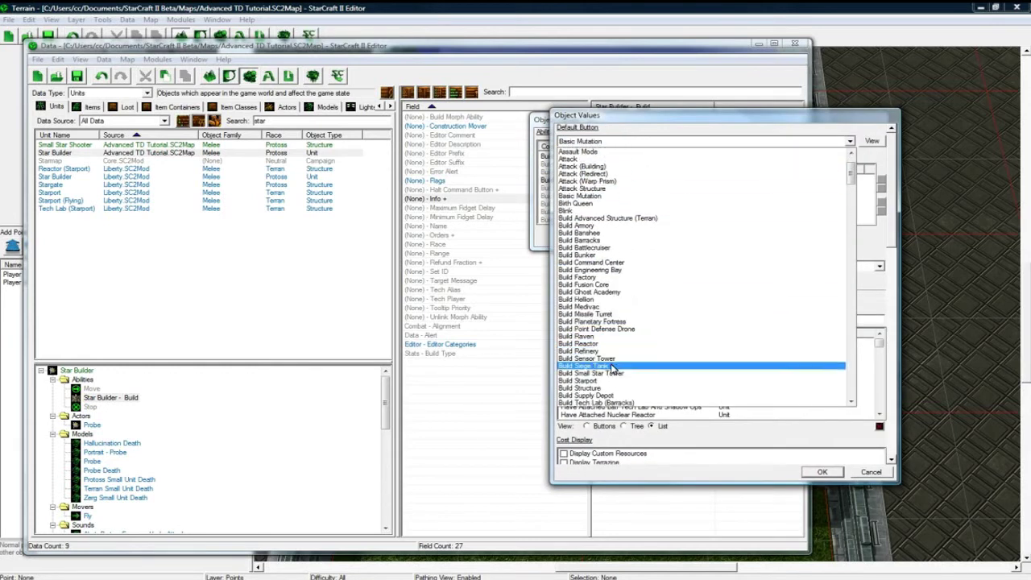
{"action": "left_click", "coordinate": [619, 354]}
Step: Set Build 19's minerals cost to 1 and its unit to Small Star Shooter, then confirm
{"action": "left_click", "coordinate": [656, 211]}
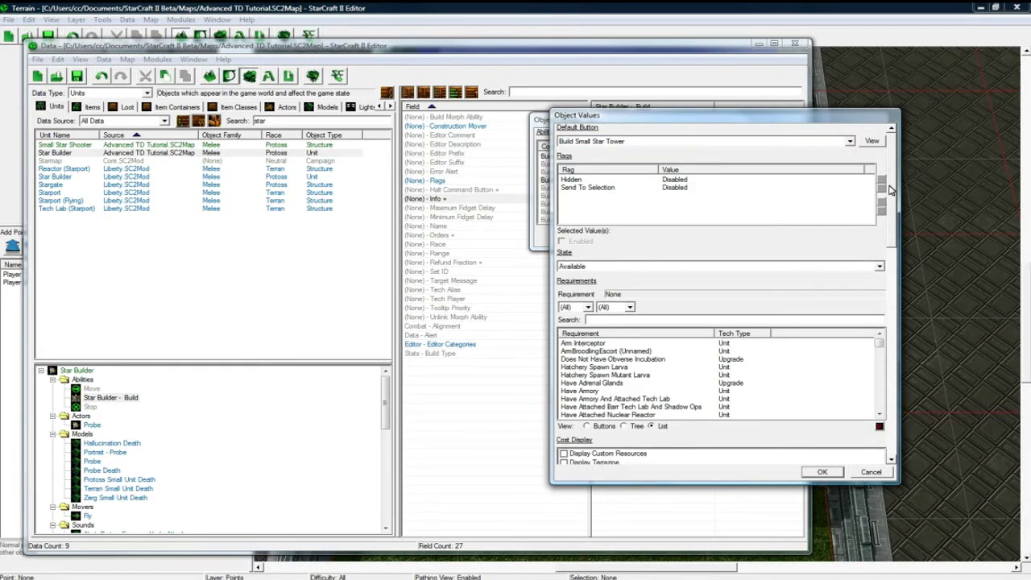
{"action": "scroll", "coordinate": [890, 190], "scroll_direction": "down", "scroll_amount": 6}
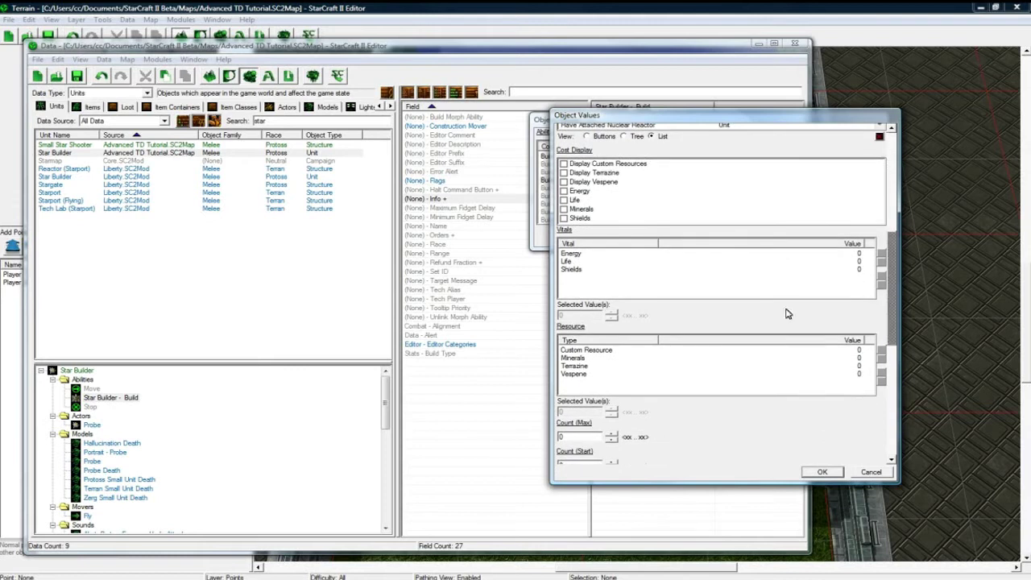
{"action": "left_click", "coordinate": [603, 358]}
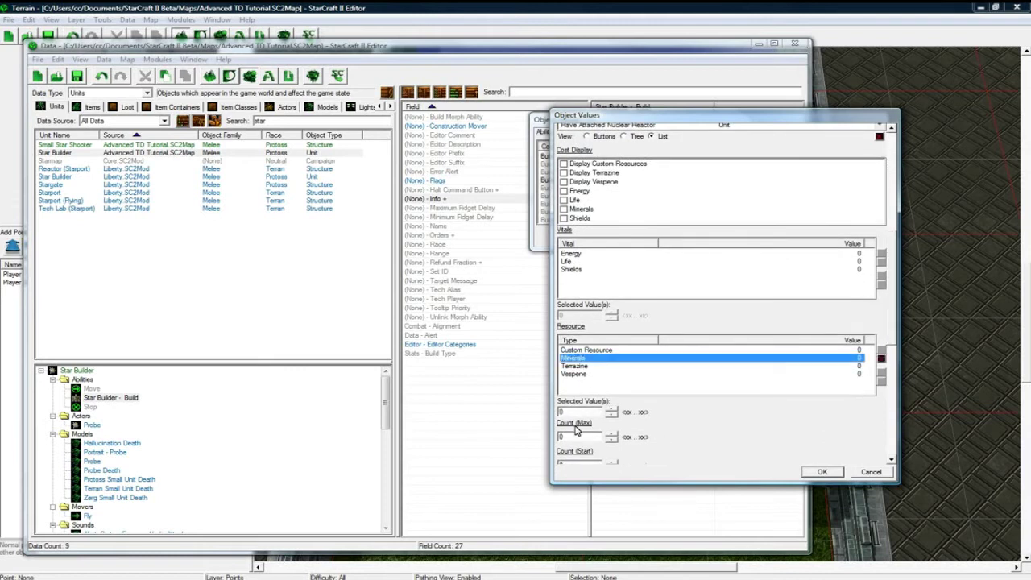
{"action": "left_click", "coordinate": [577, 412]}
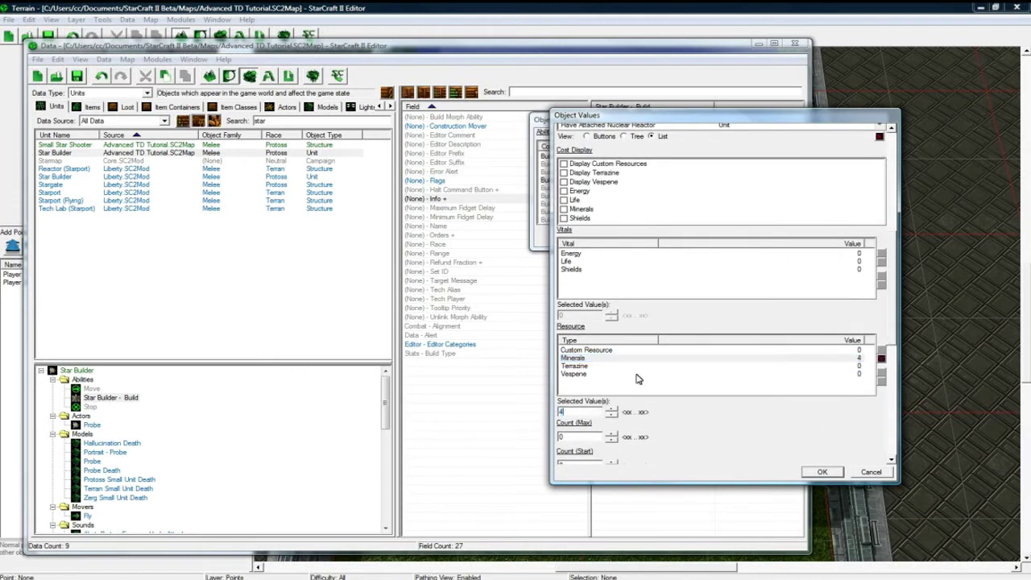
{"action": "scroll", "coordinate": [892, 322], "scroll_direction": "down", "scroll_amount": 4}
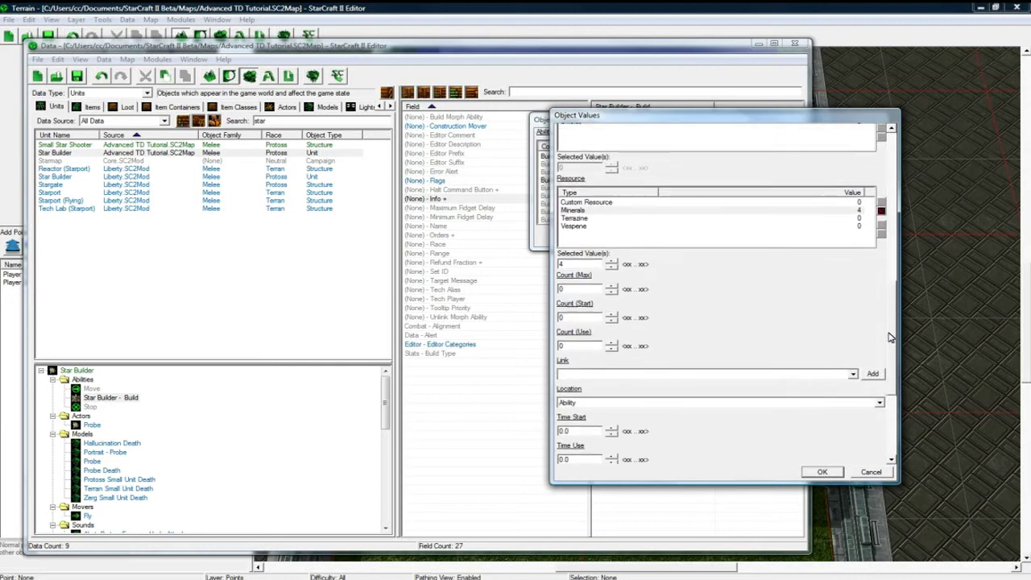
{"action": "scroll", "coordinate": [890, 353], "scroll_direction": "down", "scroll_amount": 3}
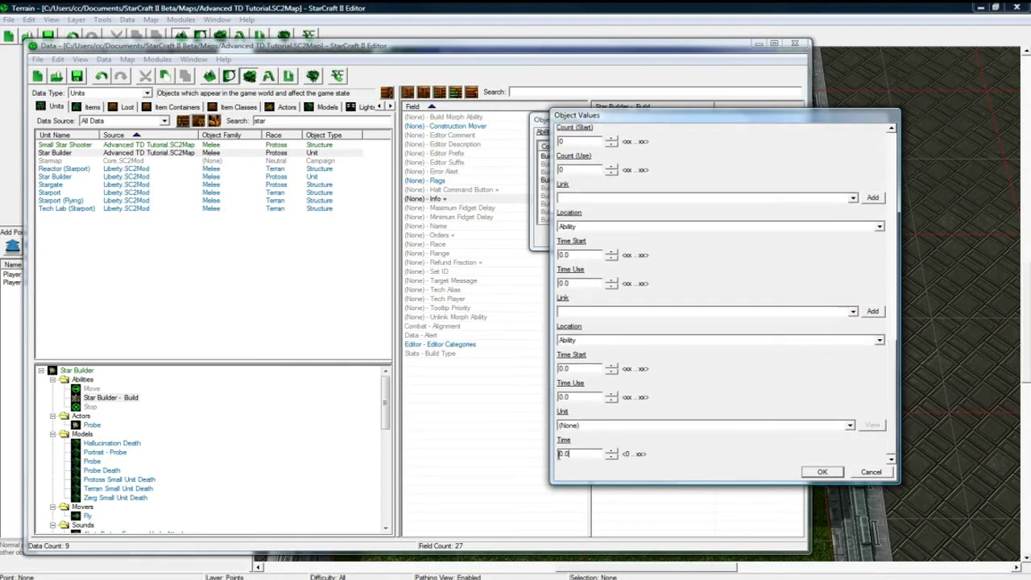
{"action": "type", "text": "1"}
{"action": "left_click", "coordinate": [616, 424]}
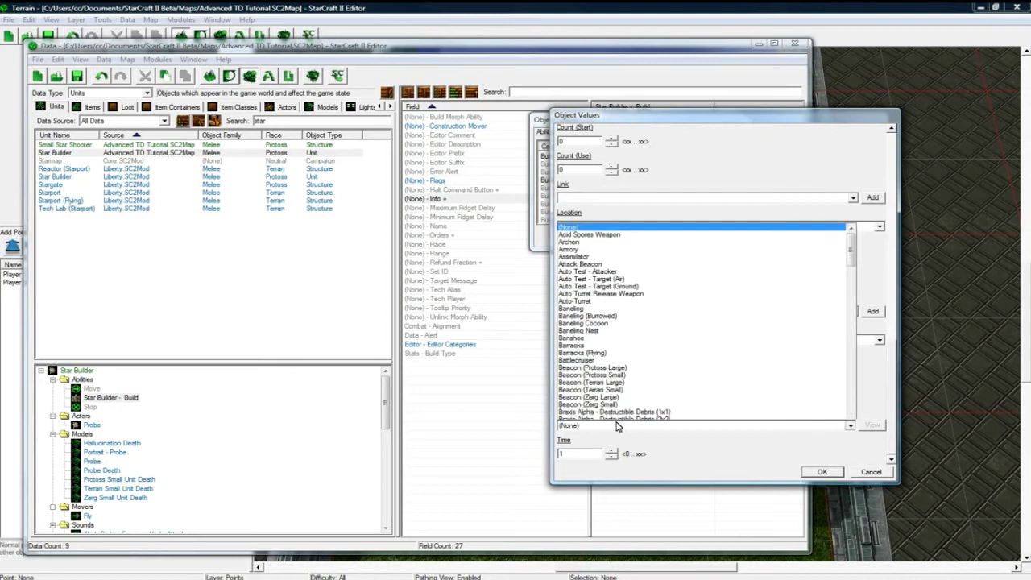
{"action": "scroll", "coordinate": [620, 350], "scroll_direction": "down", "scroll_amount": 10}
{"action": "scroll", "coordinate": [621, 351], "scroll_direction": "down", "scroll_amount": 4}
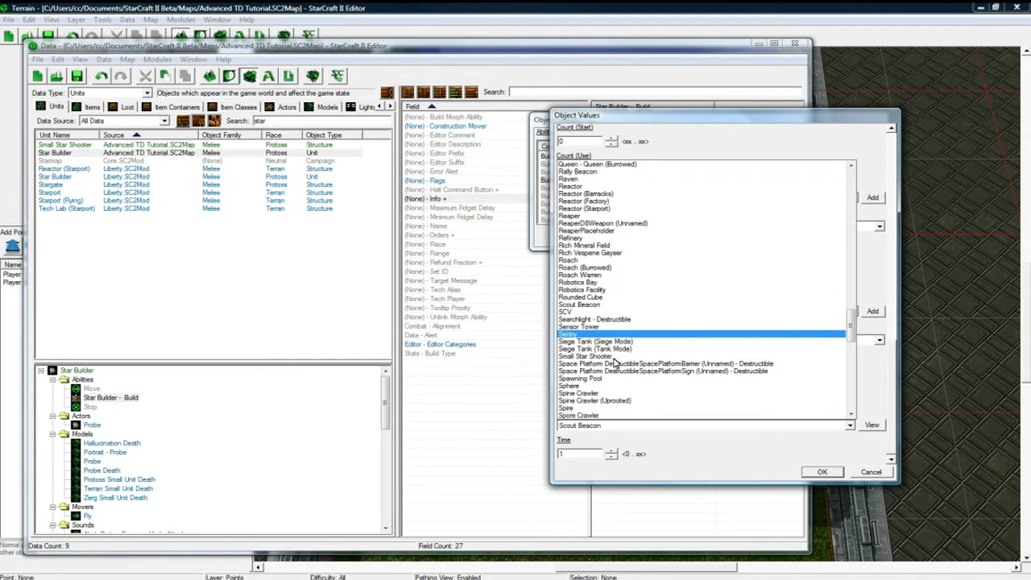
{"action": "left_click", "coordinate": [614, 356]}
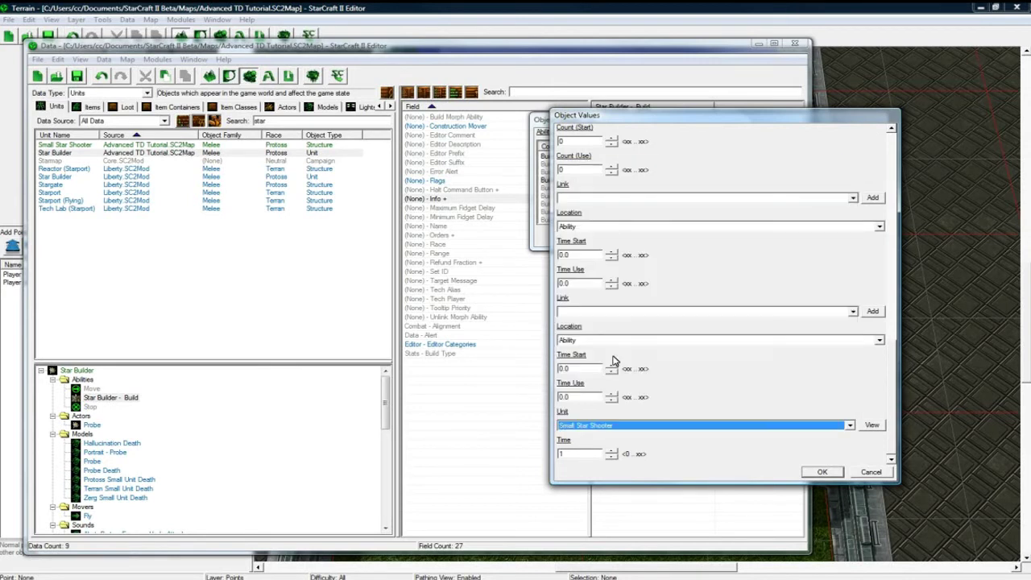
{"action": "left_click", "coordinate": [804, 472]}
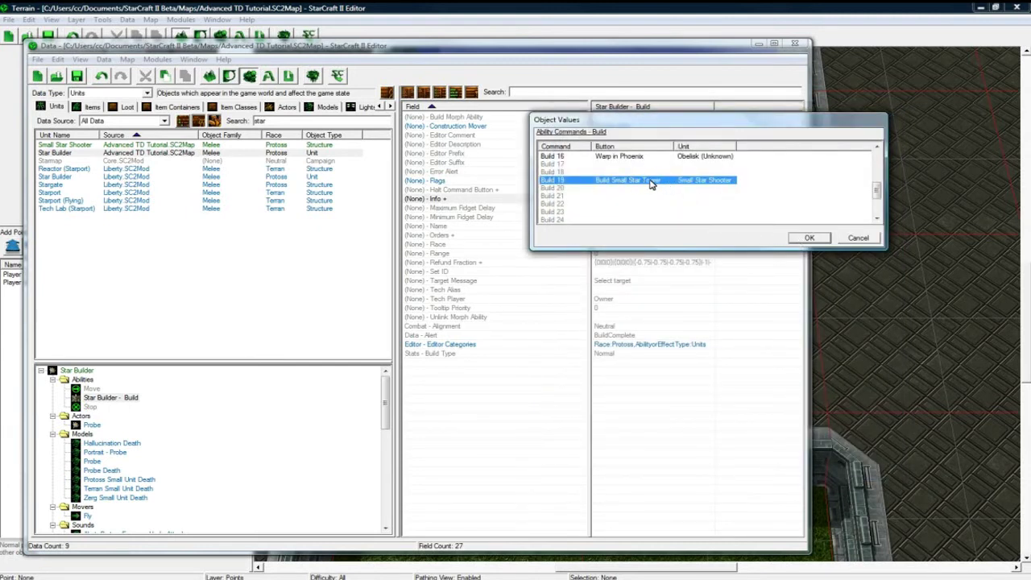
{"action": "left_click", "coordinate": [808, 239]}
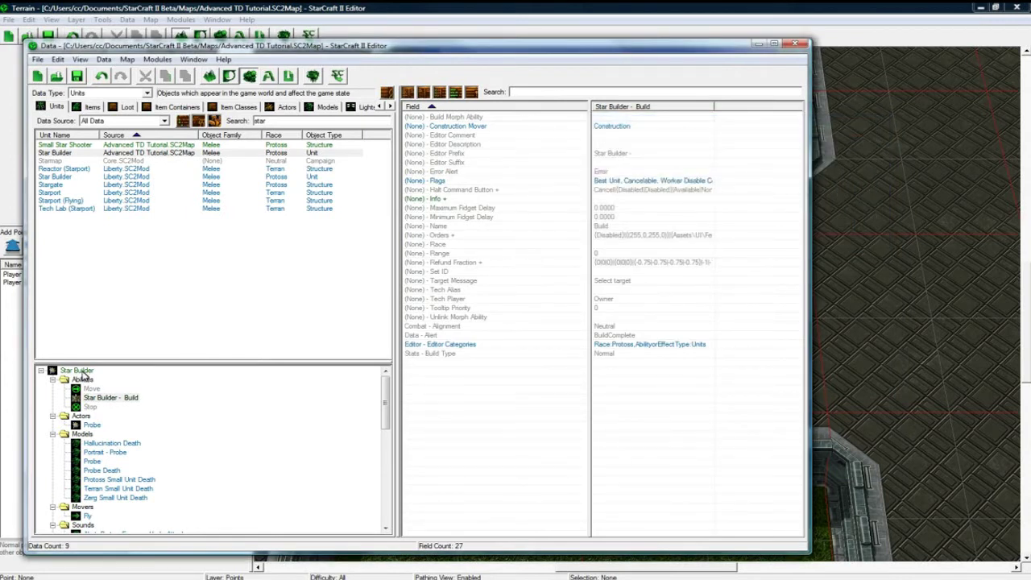
Step: Review the Star Builder's Abilities list, which contains Star Builder - Build
{"action": "left_click", "coordinate": [80, 370]}
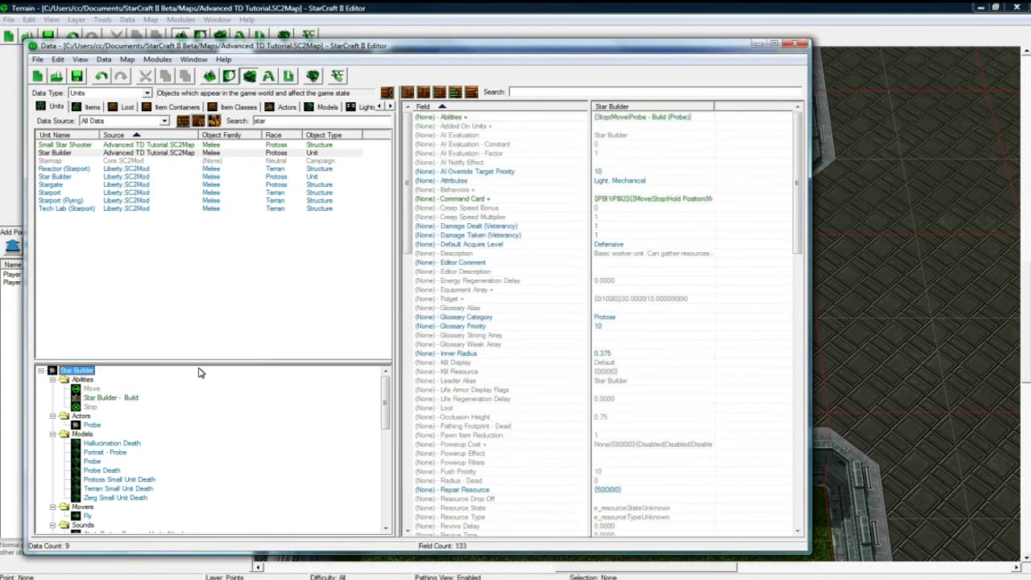
{"action": "left_click", "coordinate": [649, 118]}
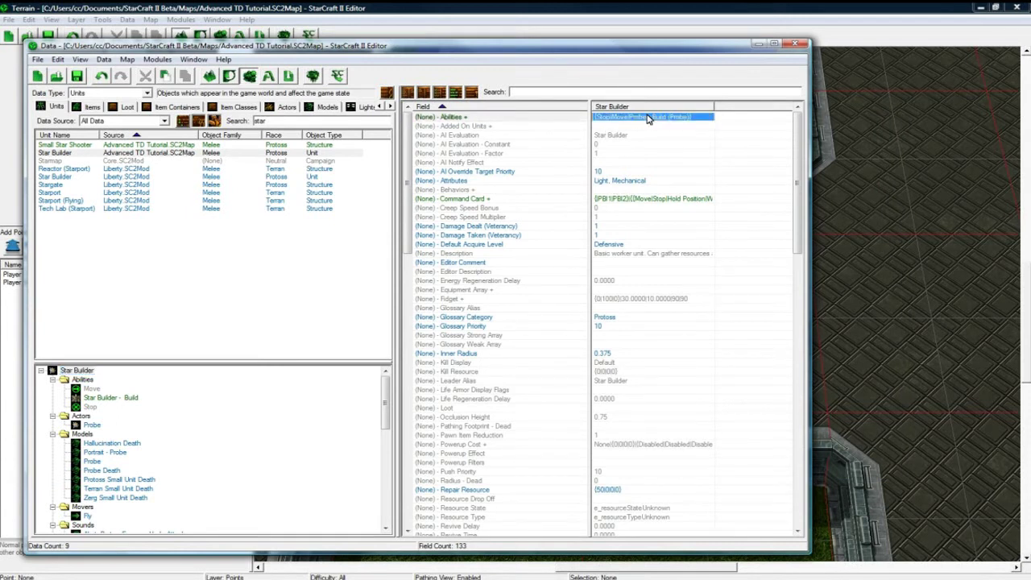
{"action": "double_click", "coordinate": [648, 119]}
{"action": "left_click", "coordinate": [597, 174]}
{"action": "key", "text": "Return"}
Step: Remove all Warp in buttons (Assimilator, Pylon, Photon Cannon, Cybernetics Core, Gateway, Nexus) from card 2
{"action": "left_click", "coordinate": [612, 200]}
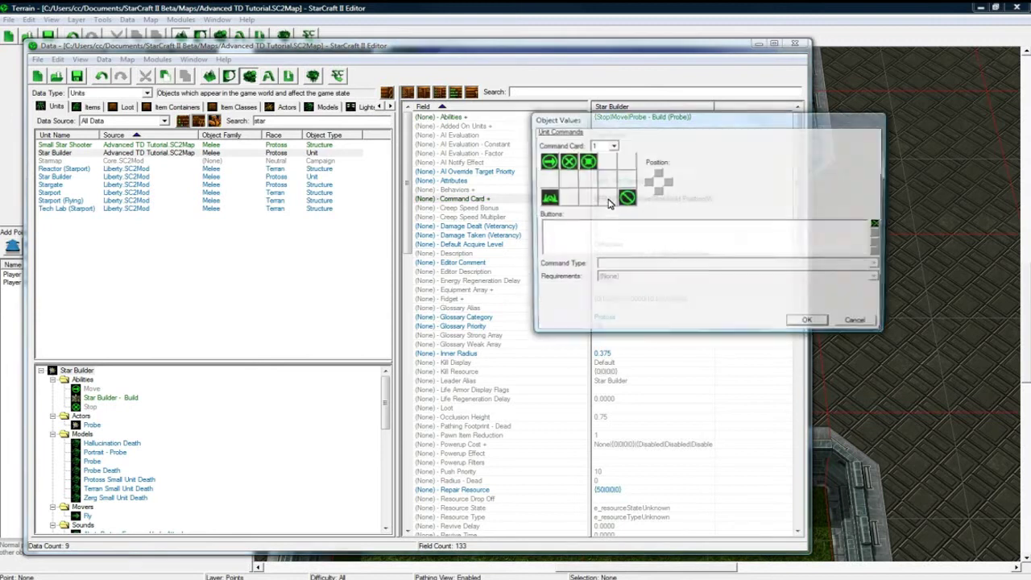
{"action": "double_click", "coordinate": [587, 162]}
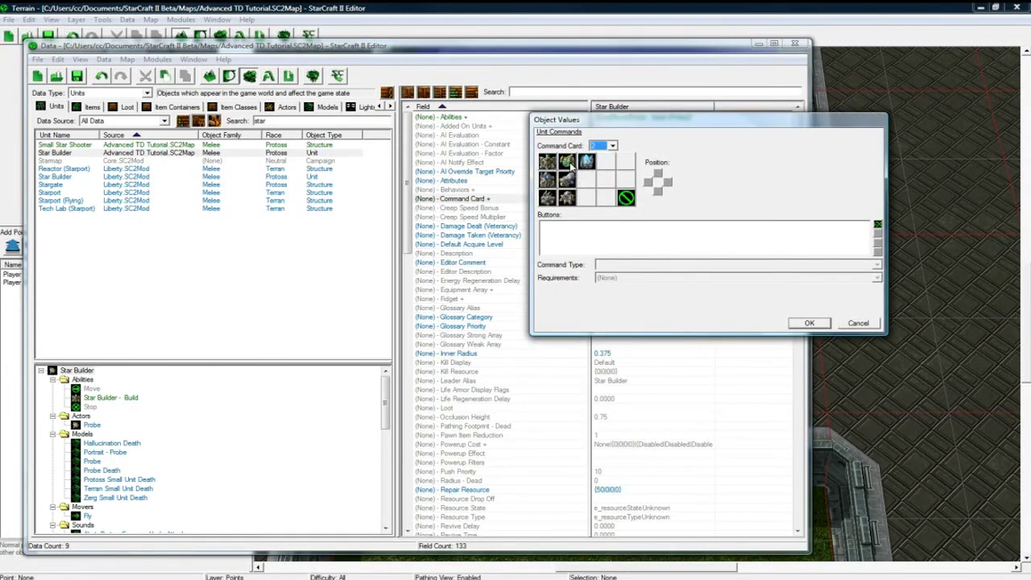
{"action": "left_click", "coordinate": [567, 161]}
{"action": "left_click", "coordinate": [876, 234]}
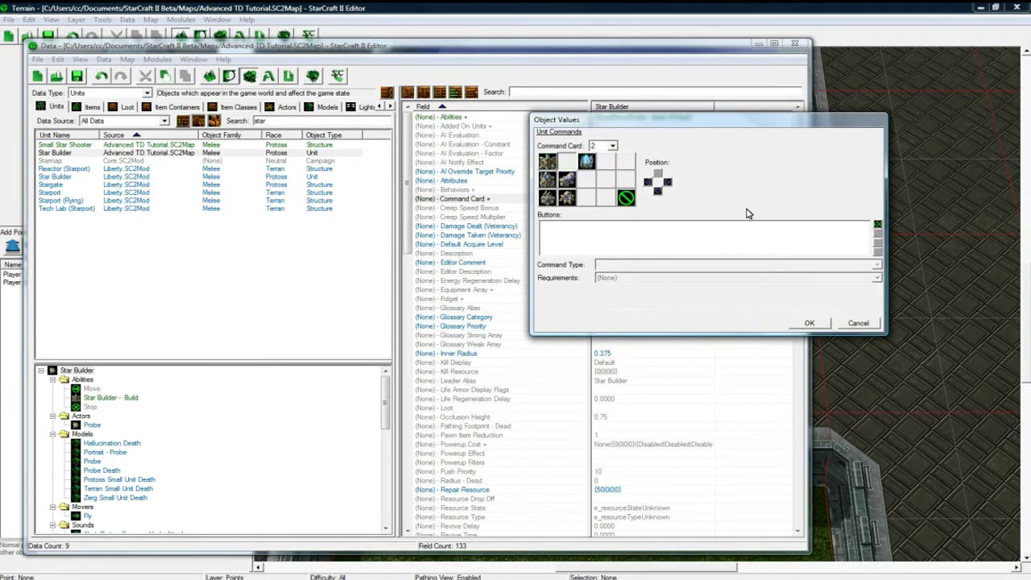
{"action": "left_click", "coordinate": [876, 234]}
{"action": "left_click", "coordinate": [567, 178]}
{"action": "left_click", "coordinate": [876, 234]}
{"action": "left_click", "coordinate": [567, 198]}
{"action": "left_click", "coordinate": [877, 234]}
{"action": "left_click", "coordinate": [547, 198]}
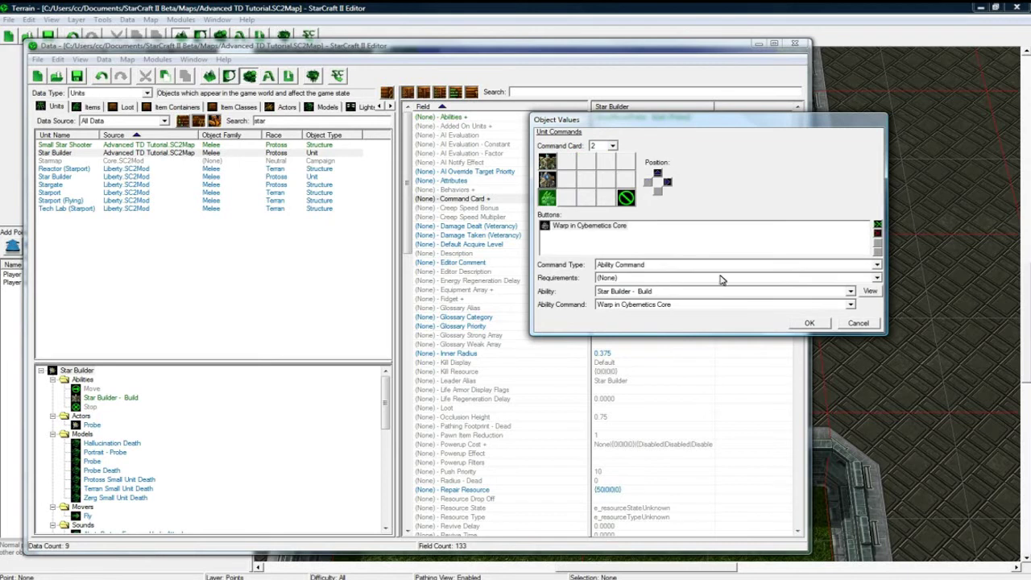
{"action": "left_click", "coordinate": [876, 235]}
{"action": "left_click", "coordinate": [548, 180]}
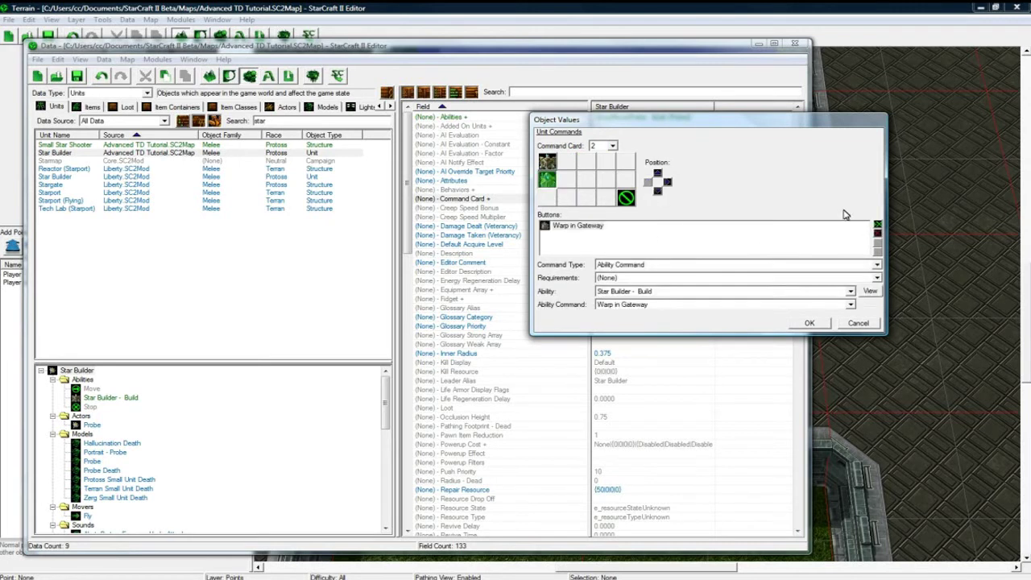
{"action": "left_click", "coordinate": [877, 234]}
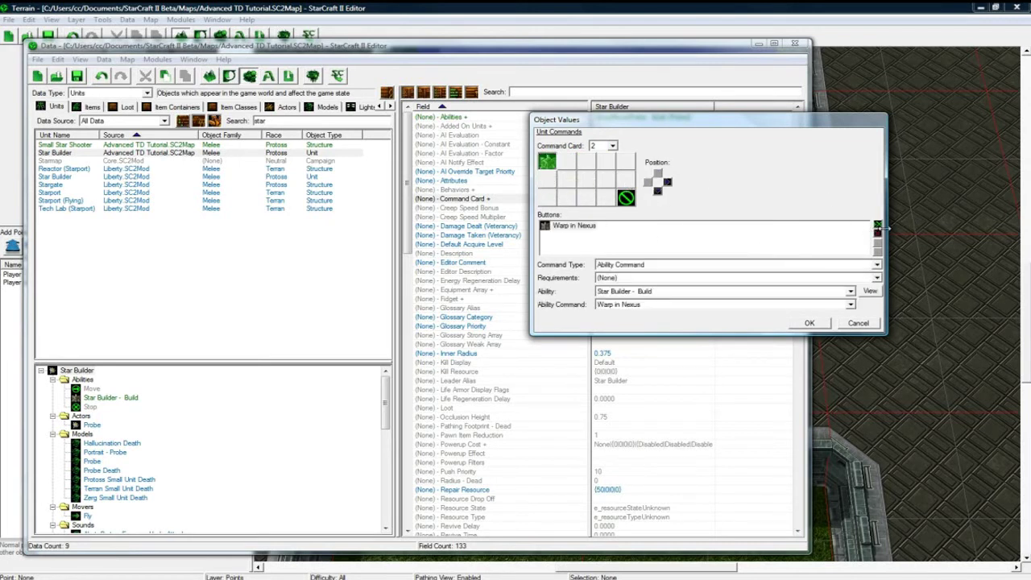
{"action": "left_click", "coordinate": [879, 234]}
Step: Add the Build Small Star Tower button to the bottom-left slot as an Ability Command
{"action": "left_click", "coordinate": [549, 198]}
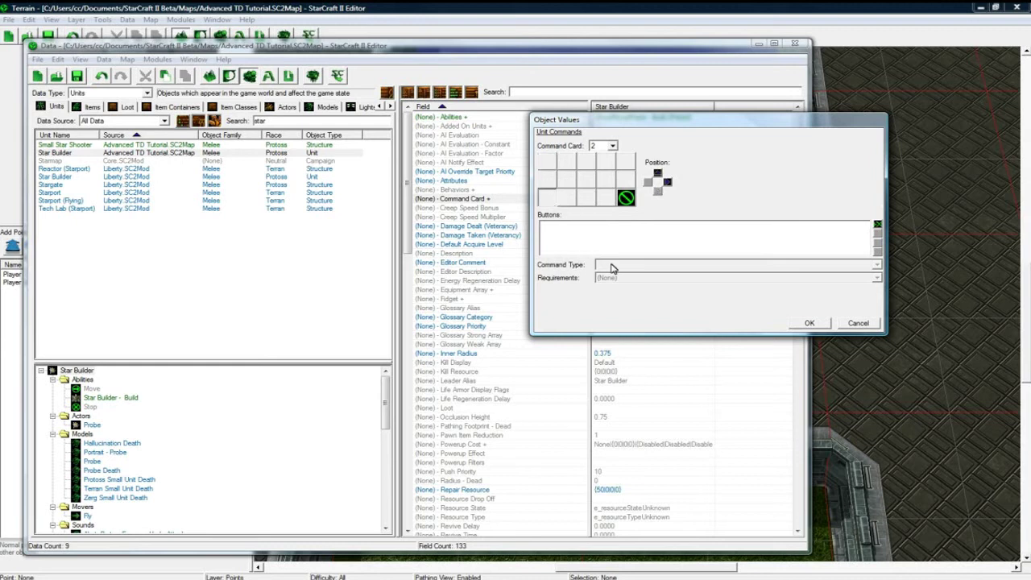
{"action": "left_click", "coordinate": [877, 227]}
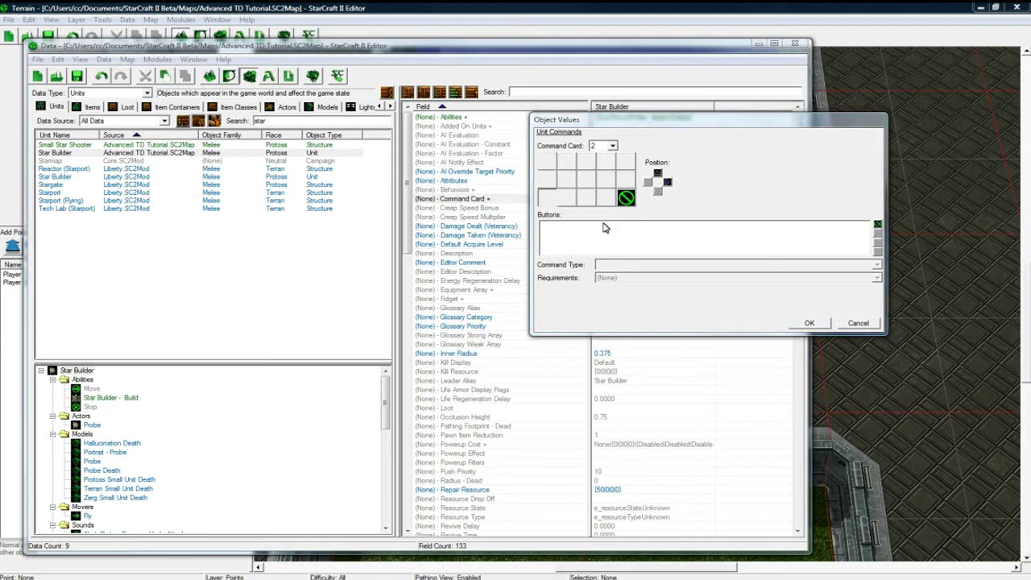
{"action": "left_click", "coordinate": [641, 153]}
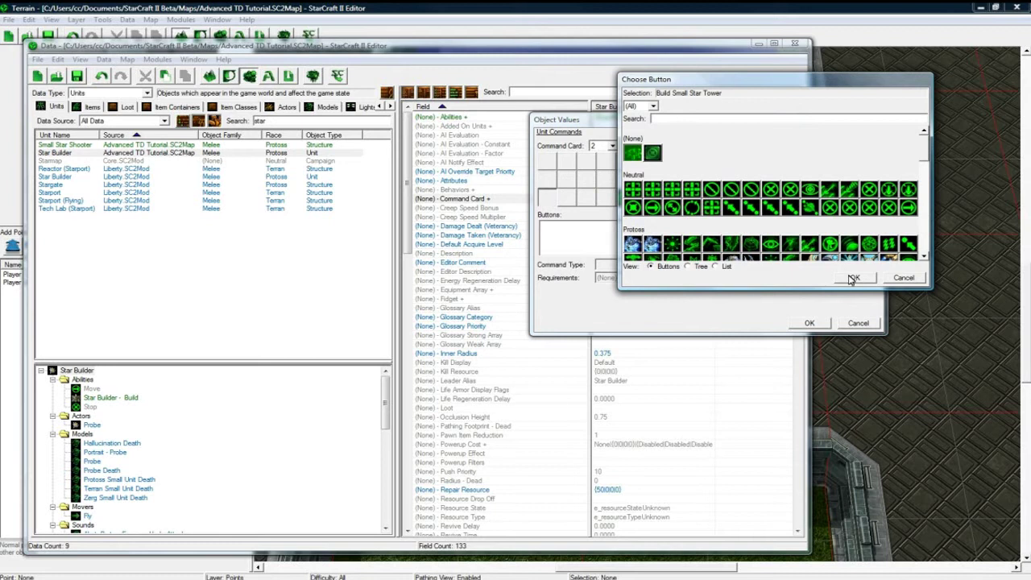
{"action": "left_click", "coordinate": [855, 277]}
{"action": "left_click", "coordinate": [610, 263]}
{"action": "left_click", "coordinate": [614, 265]}
{"action": "left_click", "coordinate": [617, 264]}
{"action": "left_click", "coordinate": [625, 277]}
Step: Link the button to Star Builder - Build's Build Small Star Tower command and save the map
{"action": "left_click", "coordinate": [622, 296]}
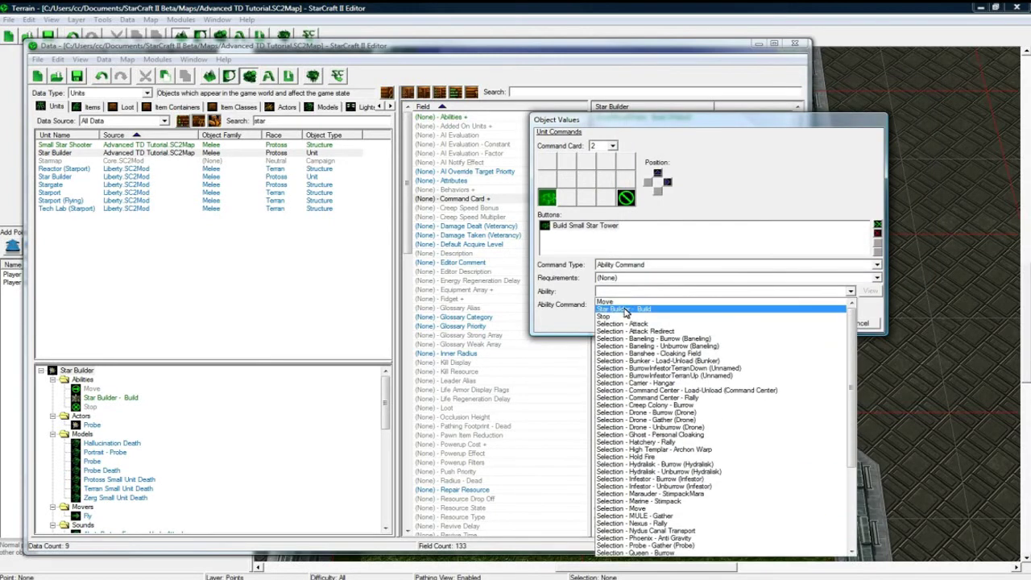
{"action": "left_click", "coordinate": [624, 300]}
{"action": "left_click", "coordinate": [625, 304]}
{"action": "left_click", "coordinate": [627, 314]}
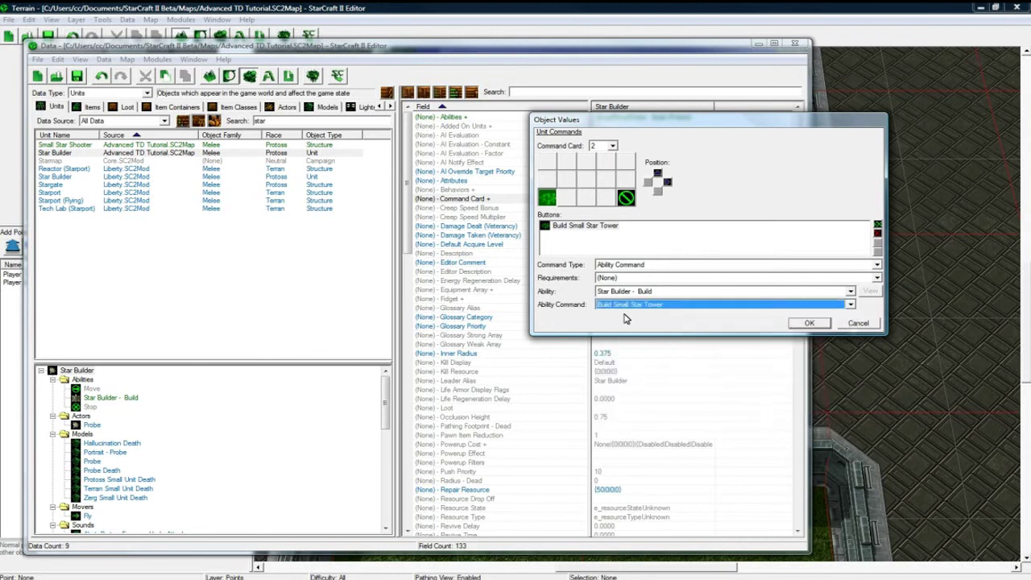
{"action": "left_click", "coordinate": [808, 324]}
{"action": "key", "text": "ctrl+s"}
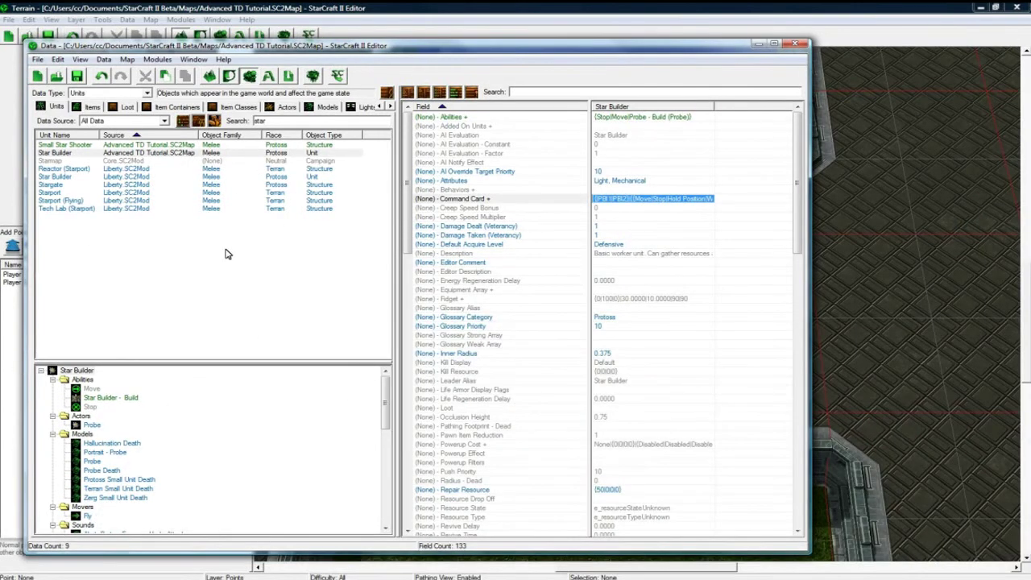
{"action": "left_click", "coordinate": [80, 154]}
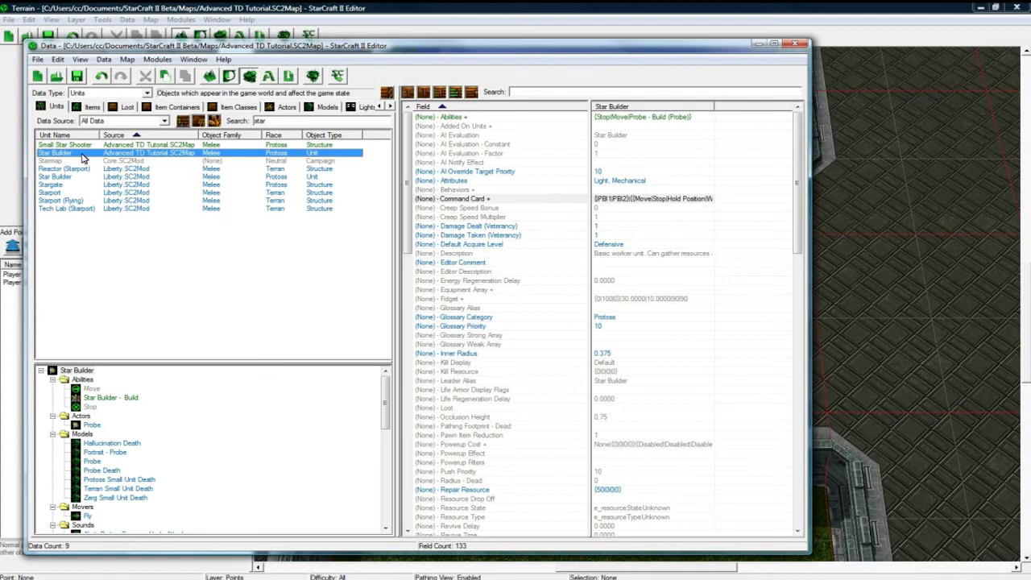
Step: Duplicate the Star Builder unit together with its linked build ability and actor
{"action": "right_click", "coordinate": [82, 155]}
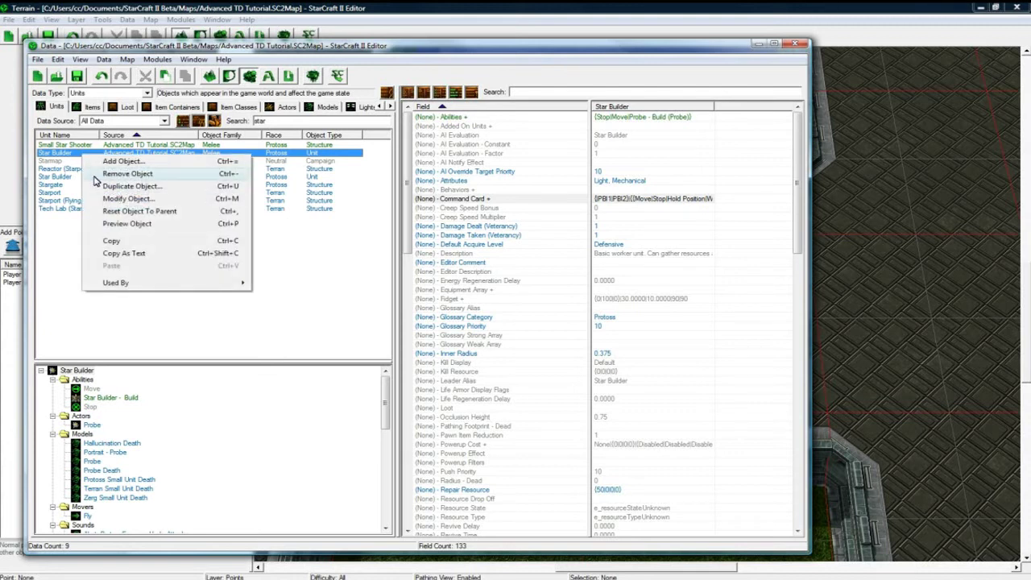
{"action": "left_click", "coordinate": [129, 186]}
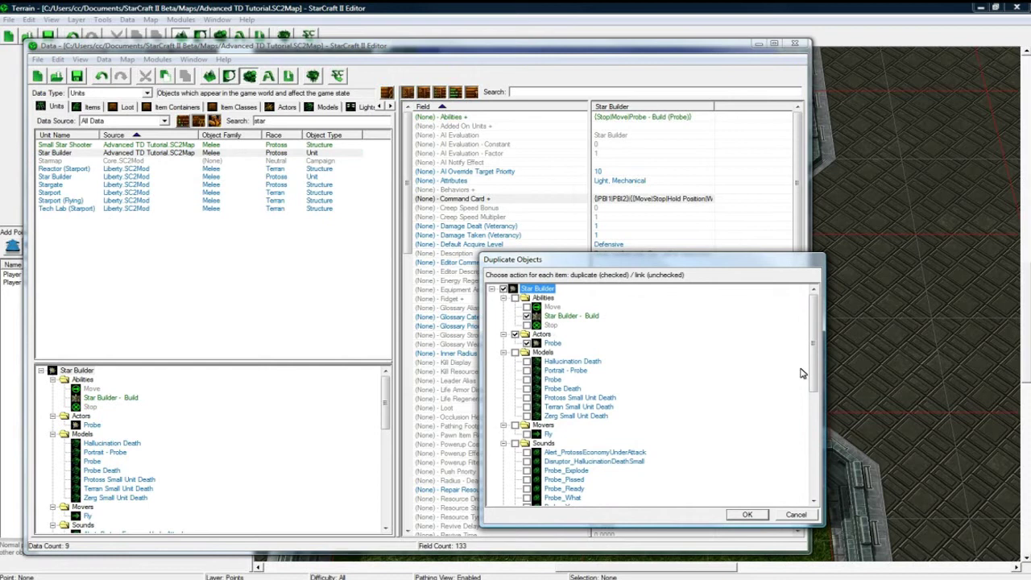
{"action": "left_click_drag", "start_coordinate": [814, 375], "coordinate": [816, 480]}
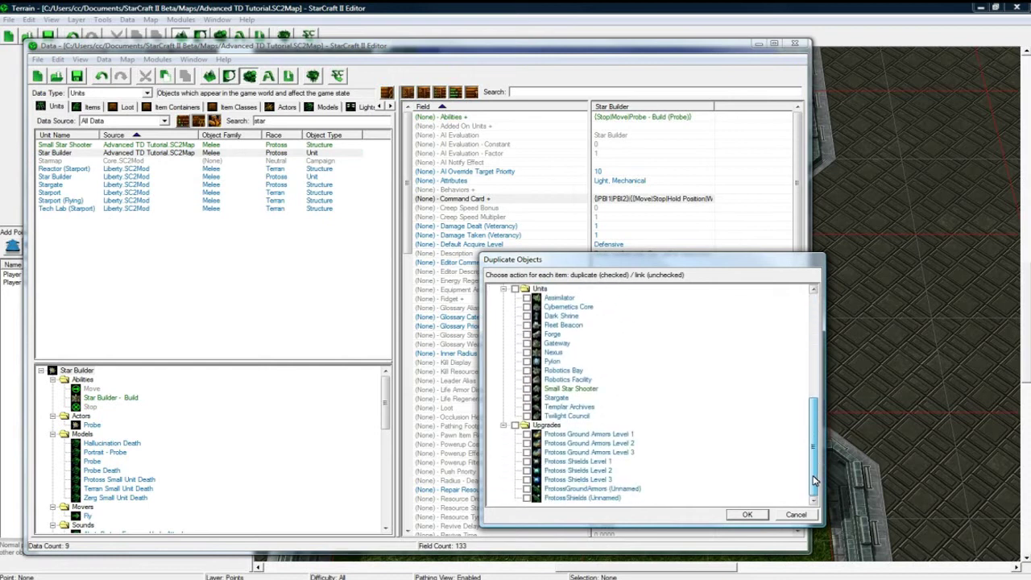
{"action": "left_click", "coordinate": [747, 513]}
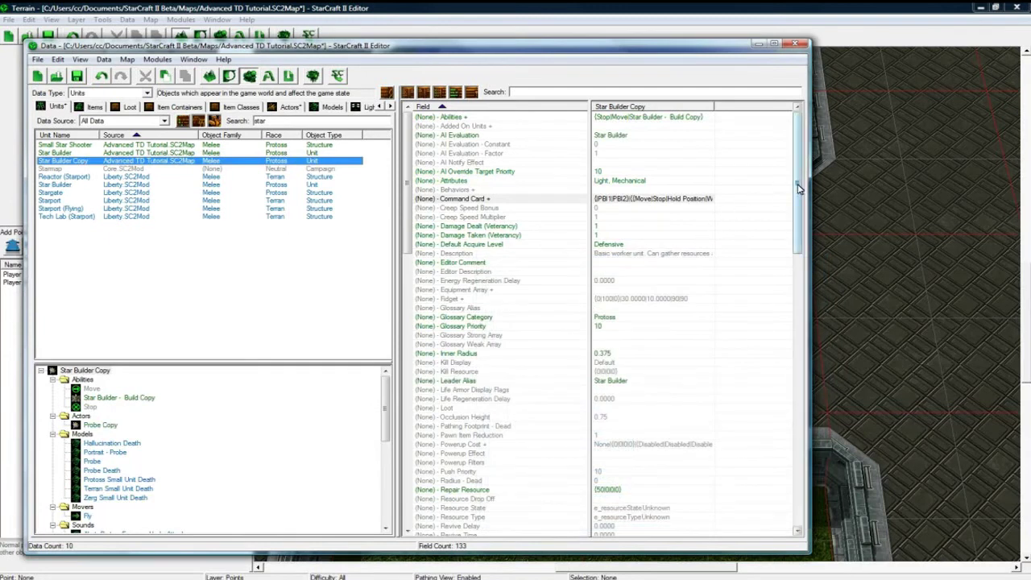
Step: Name the duplicated unit Flesh Builder
{"action": "left_click_drag", "start_coordinate": [791, 195], "coordinate": [786, 462]}
{"action": "double_click", "coordinate": [637, 363]}
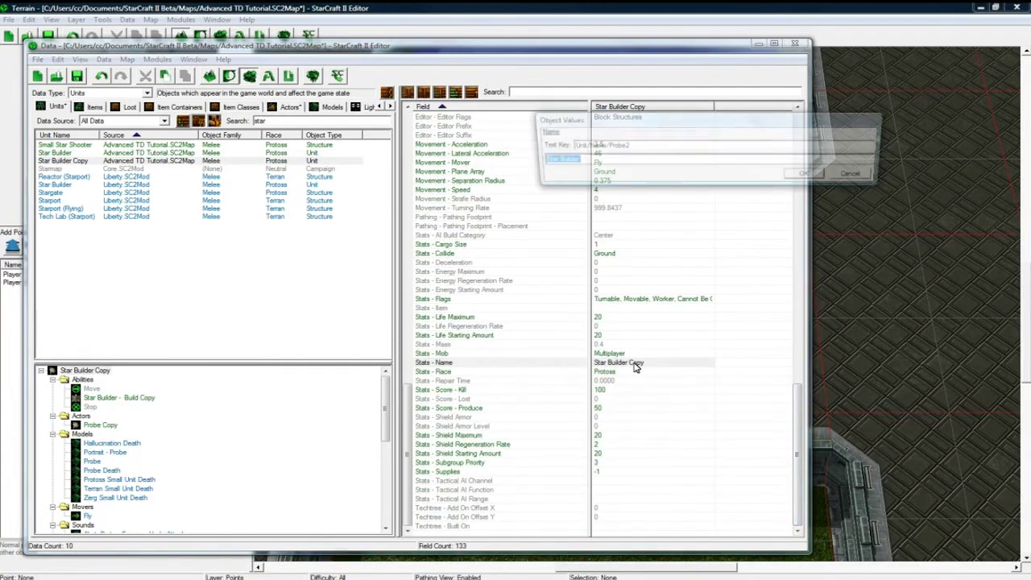
{"action": "type", "text": "Flesh Builder"}
{"action": "key", "text": "Return"}
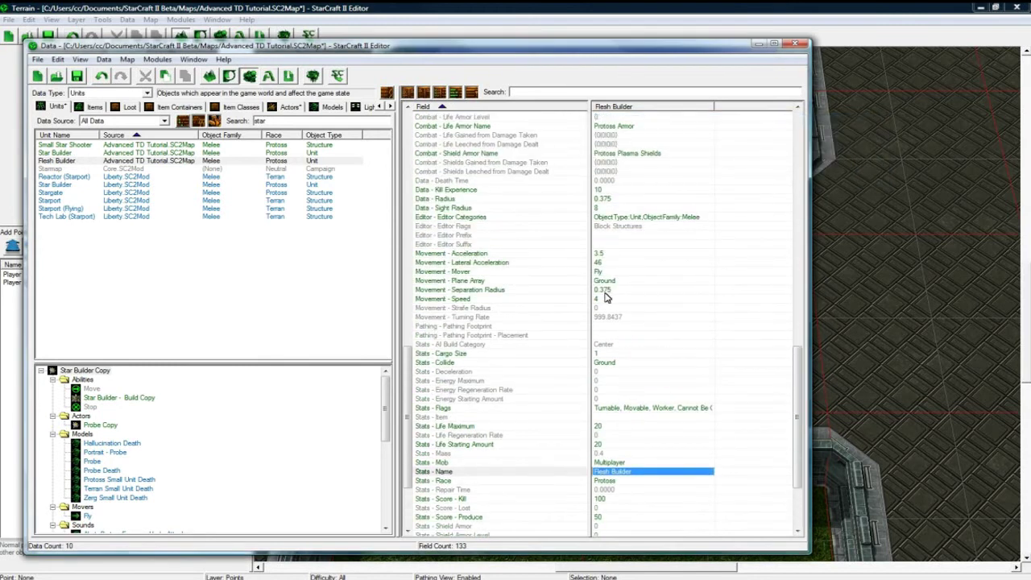
Step: Review the Flesh Builder's abilities, then bring up its Probe Copy actor
{"action": "scroll", "coordinate": [606, 296], "scroll_direction": "up", "scroll_amount": 15}
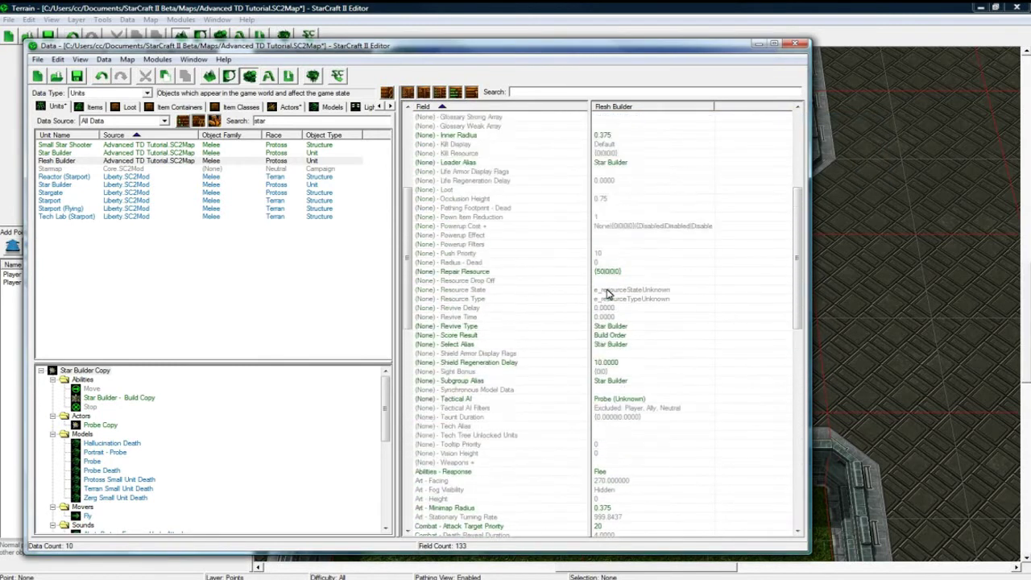
{"action": "scroll", "coordinate": [611, 384], "scroll_direction": "up", "scroll_amount": 8}
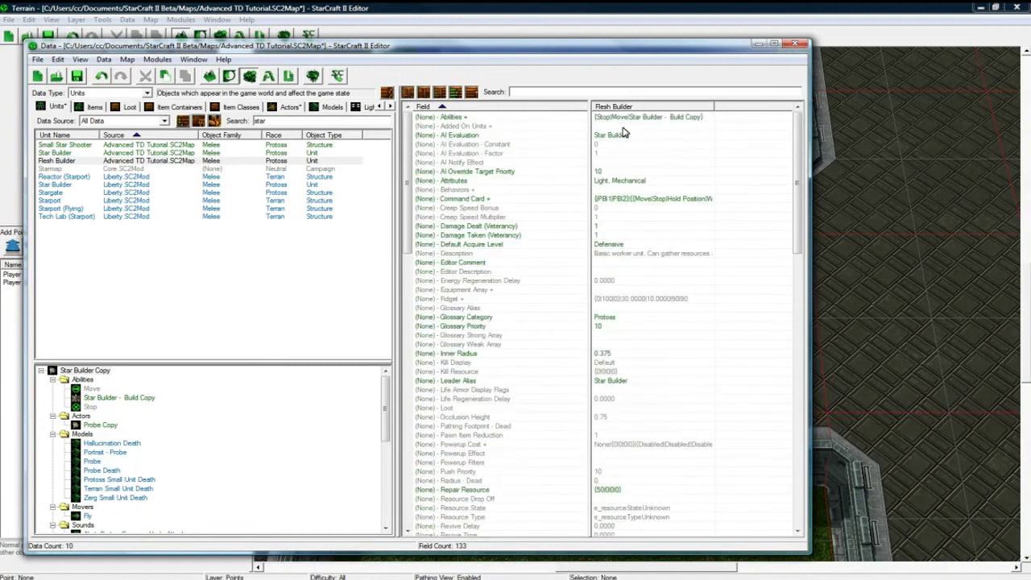
{"action": "double_click", "coordinate": [625, 117]}
{"action": "left_click", "coordinate": [859, 250]}
{"action": "scroll", "coordinate": [643, 229], "scroll_direction": "down", "scroll_amount": 1}
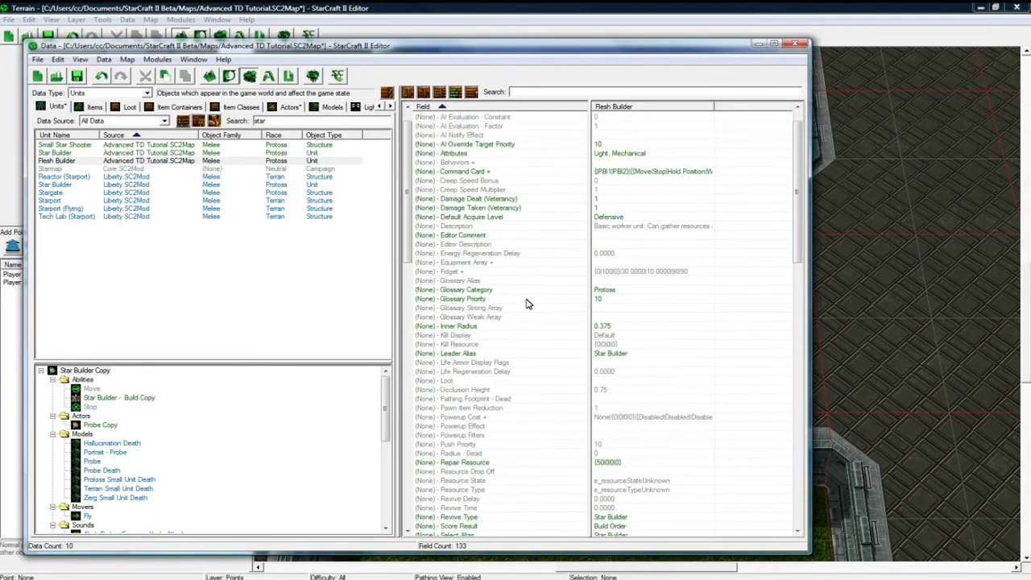
{"action": "left_click", "coordinate": [100, 424]}
Step: Set the Probe Copy actor's unit name token to Flesh Builder
{"action": "right_click", "coordinate": [617, 126]}
{"action": "left_click", "coordinate": [620, 125]}
{"action": "left_click", "coordinate": [161, 27]}
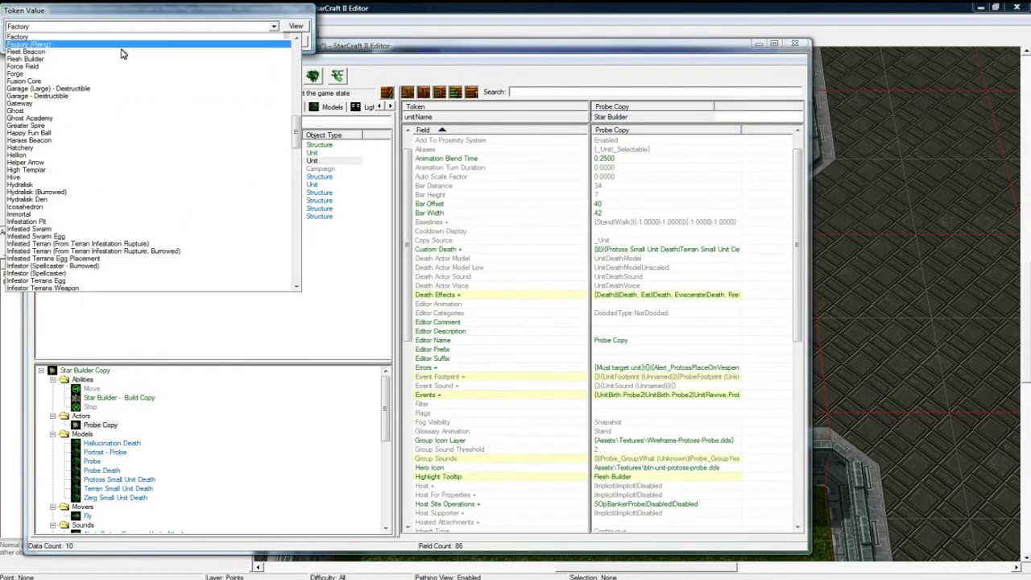
{"action": "left_click", "coordinate": [193, 48]}
{"action": "left_click", "coordinate": [236, 41]}
{"action": "left_click", "coordinate": [637, 267]}
Step: Rename the actor to Flesh Builder and select it
{"action": "scroll", "coordinate": [637, 315], "scroll_direction": "down", "scroll_amount": 1}
{"action": "scroll", "coordinate": [633, 323], "scroll_direction": "down", "scroll_amount": 3}
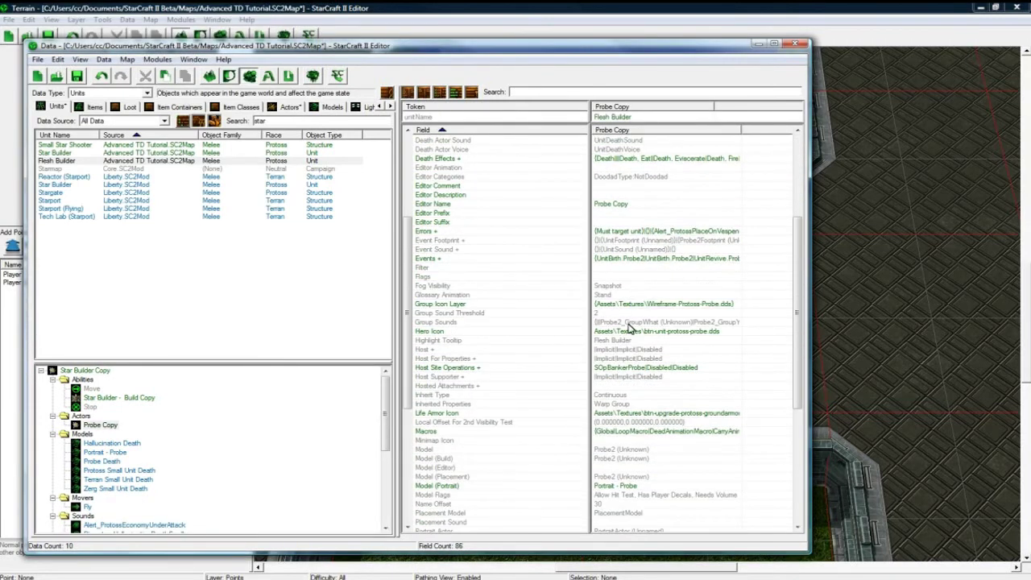
{"action": "double_click", "coordinate": [609, 204]}
{"action": "type", "text": "Flesh Builder"}
{"action": "key", "text": "Return"}
{"action": "left_click", "coordinate": [109, 426]}
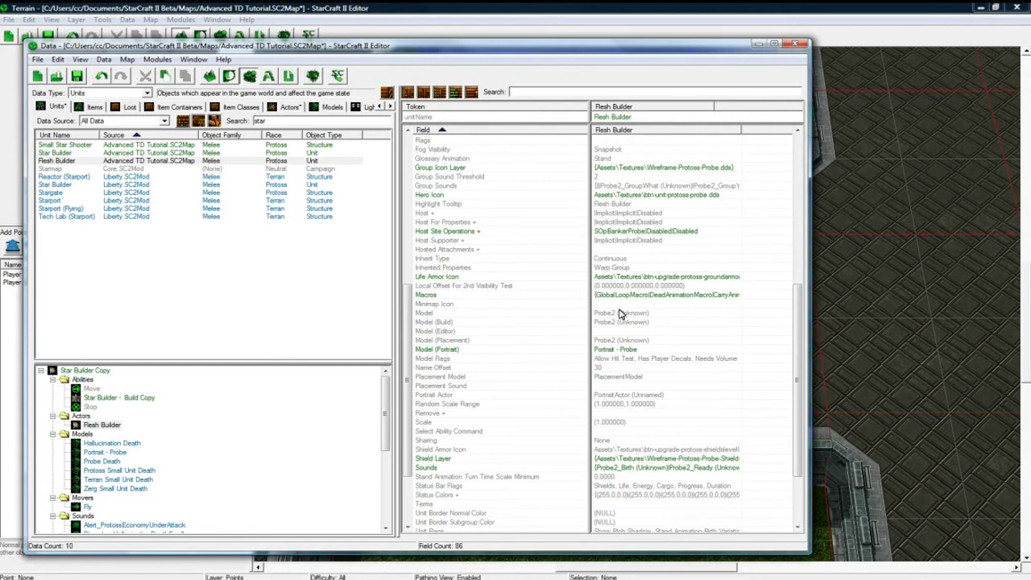
Step: Change the Flesh Builder actor's model from Probe2 to Drone
{"action": "double_click", "coordinate": [619, 314]}
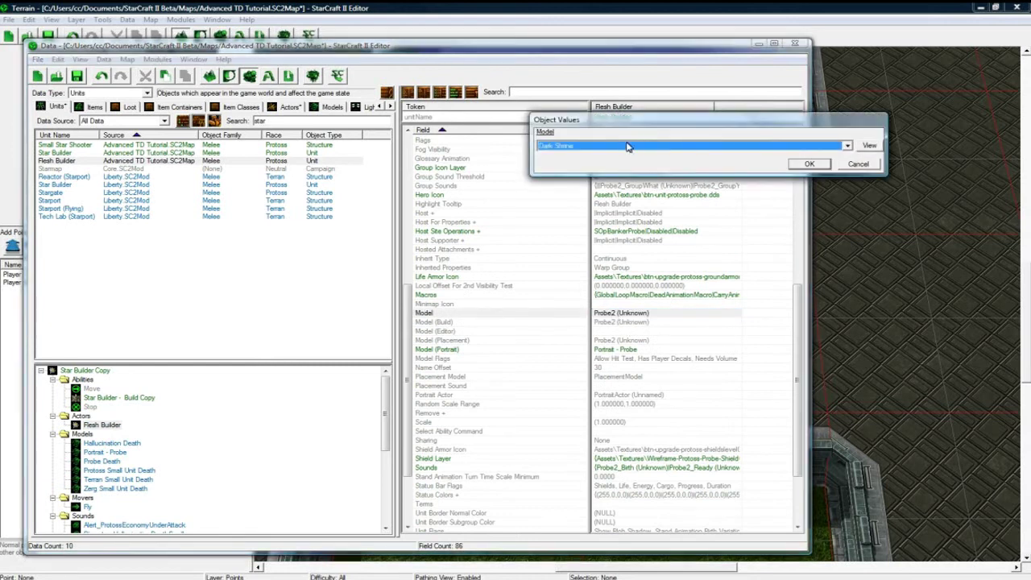
{"action": "left_click", "coordinate": [628, 146]}
{"action": "scroll", "coordinate": [593, 371], "scroll_direction": "down", "scroll_amount": 5}
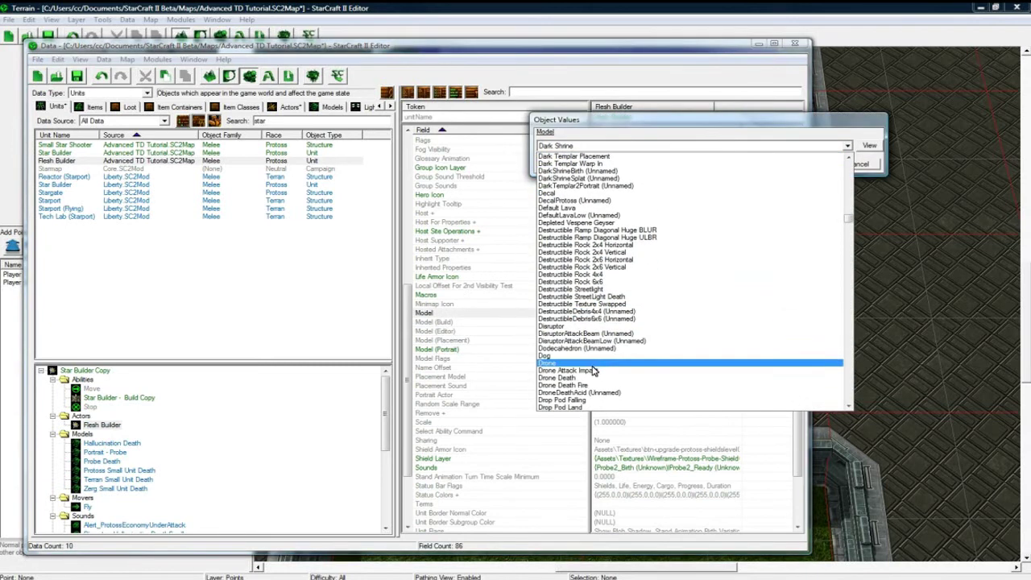
{"action": "left_click", "coordinate": [592, 370]}
{"action": "left_click", "coordinate": [804, 163]}
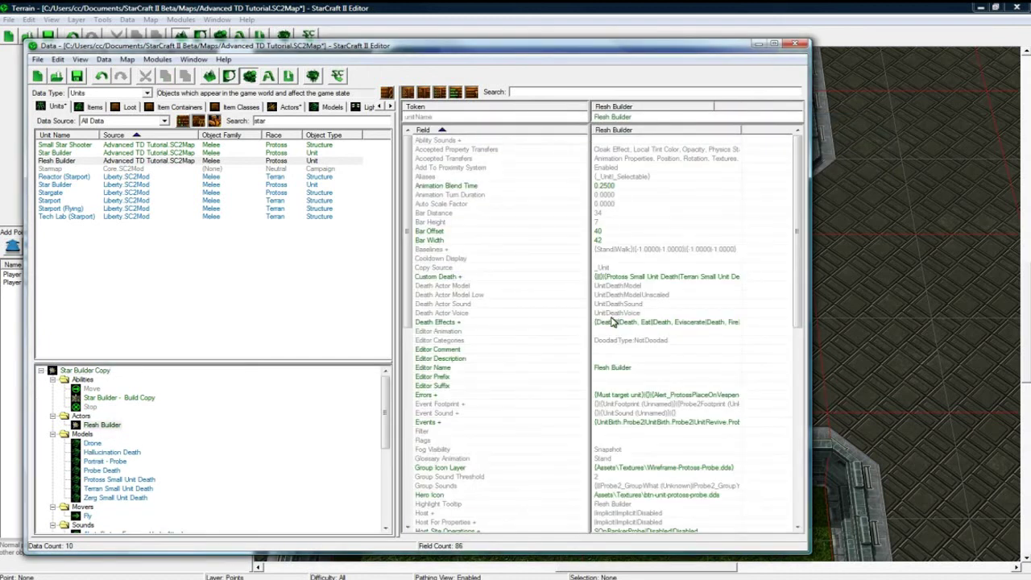
{"action": "left_click", "coordinate": [699, 307]}
{"action": "scroll", "coordinate": [690, 322], "scroll_direction": "down", "scroll_amount": 6}
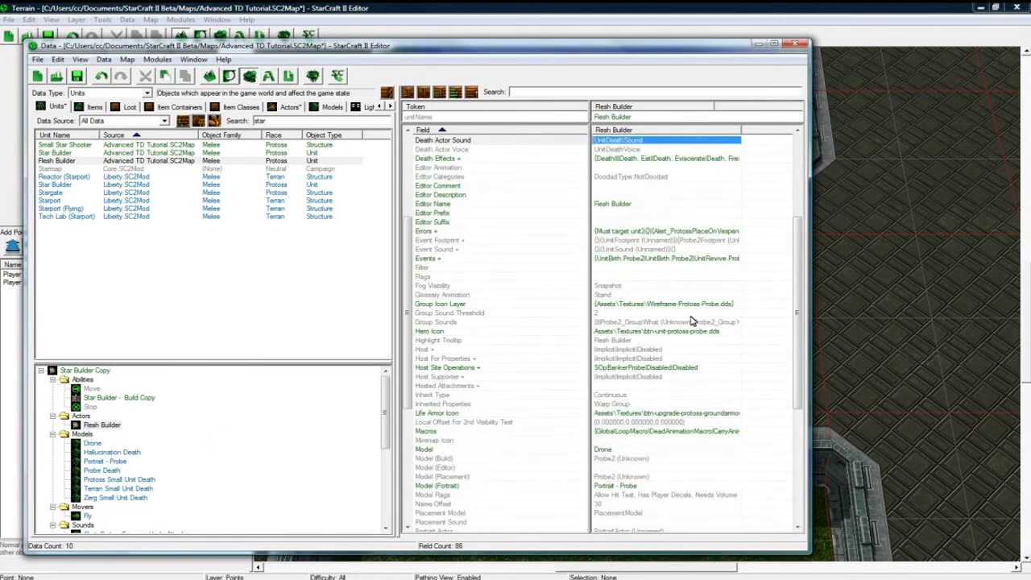
{"action": "scroll", "coordinate": [690, 322], "scroll_direction": "down", "scroll_amount": 8}
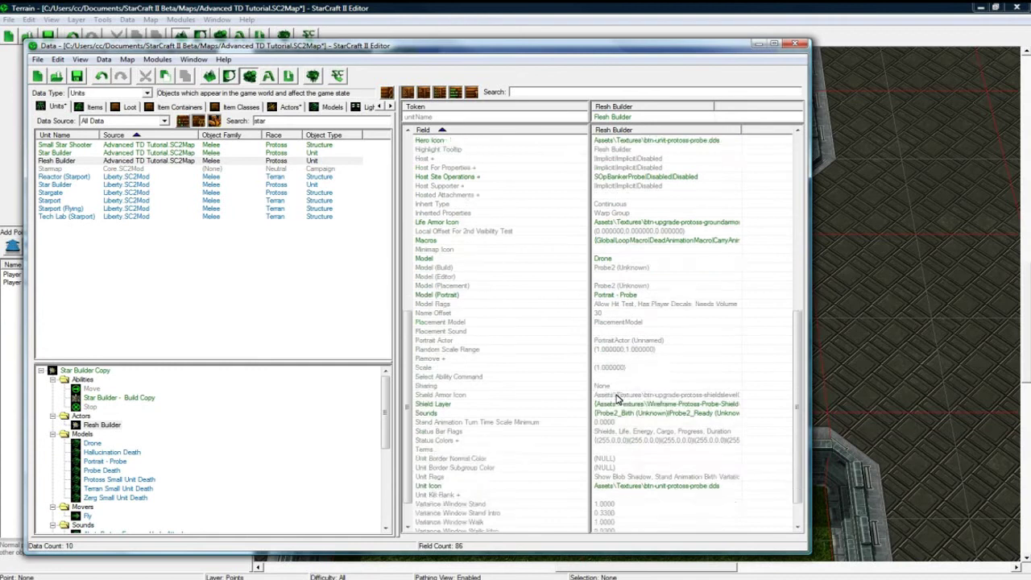
{"action": "scroll", "coordinate": [645, 399], "scroll_direction": "down", "scroll_amount": 1}
{"action": "scroll", "coordinate": [675, 402], "scroll_direction": "up", "scroll_amount": 15}
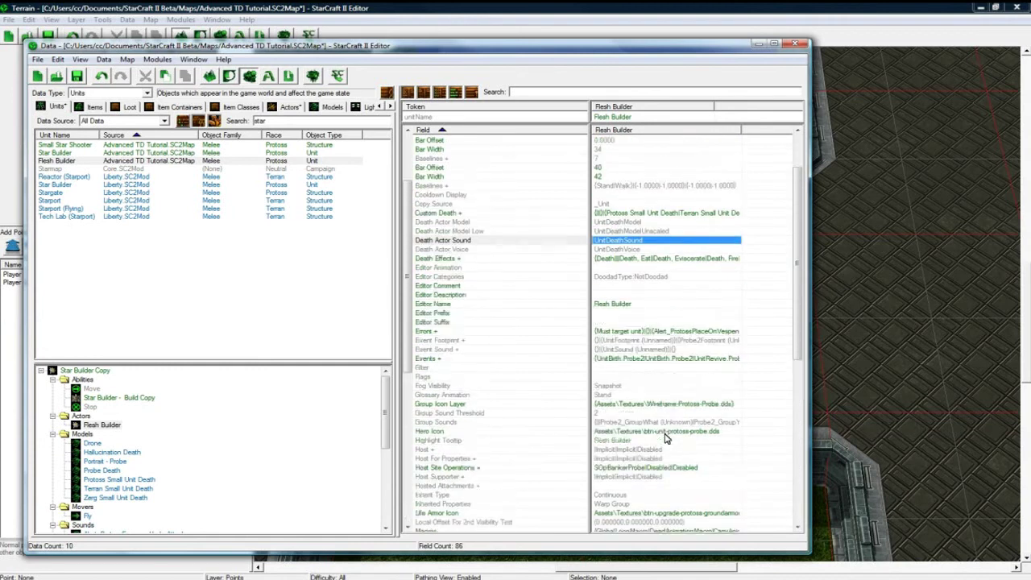
Step: Change the Star Builder - Build Copy ability's editor prefix to Flesh Builder
{"action": "left_click", "coordinate": [87, 162]}
{"action": "left_click", "coordinate": [114, 397]}
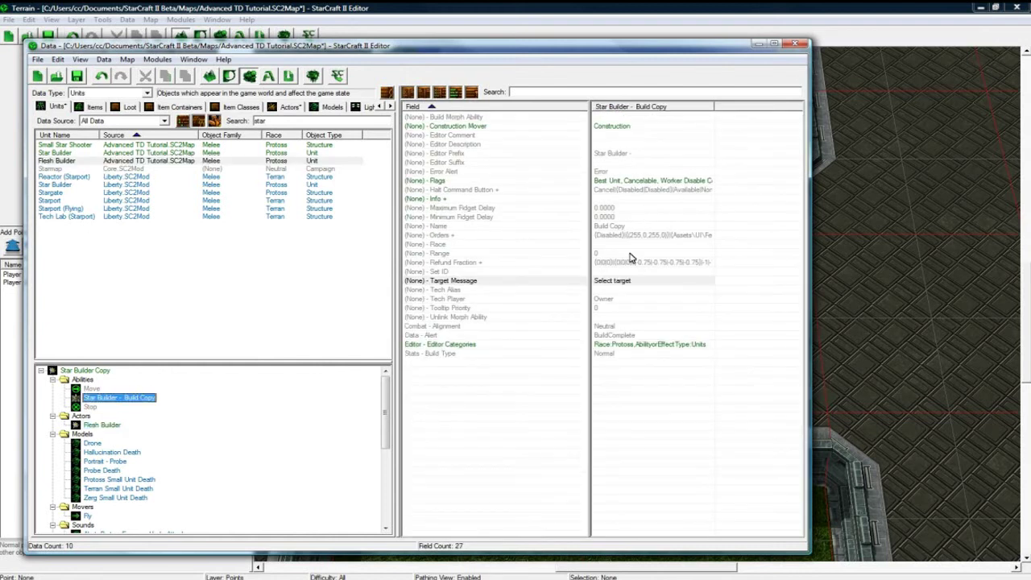
{"action": "double_click", "coordinate": [610, 154]}
{"action": "type", "text": "Flesh Builder -"}
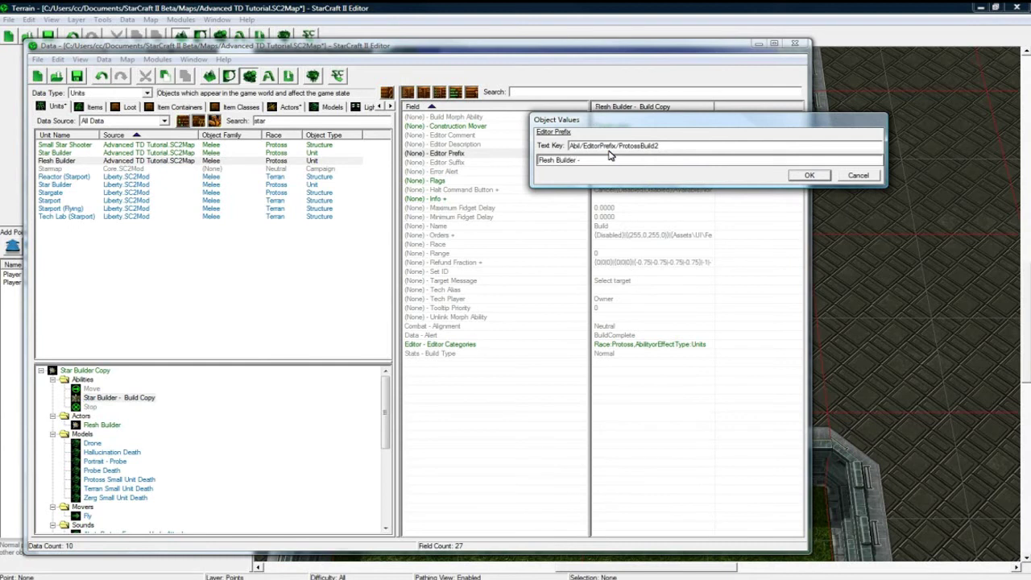
{"action": "key", "text": "Return"}
Step: Set the ability's name to Build so it reads Flesh Builder - Build
{"action": "left_click", "coordinate": [123, 388]}
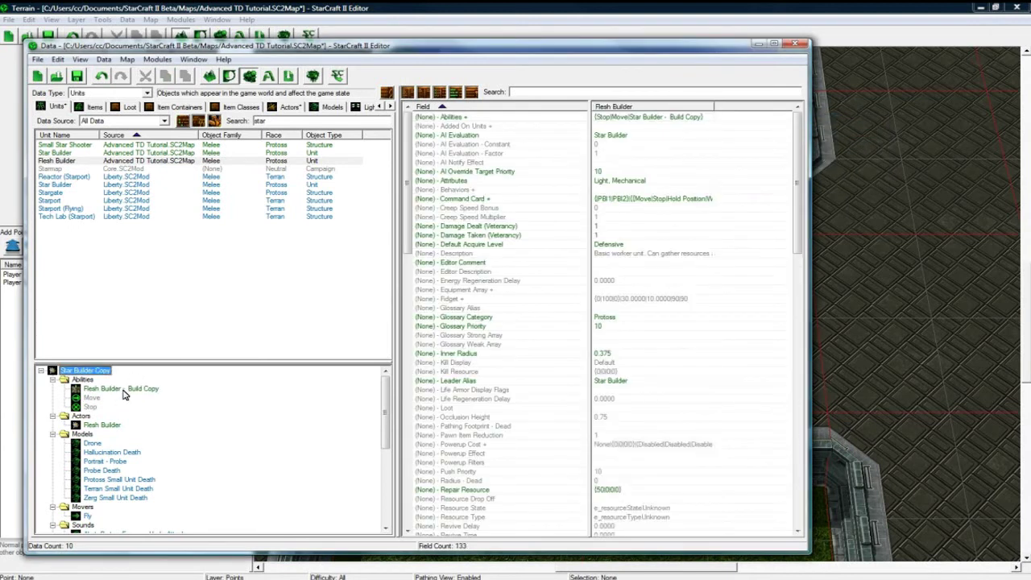
{"action": "double_click", "coordinate": [606, 228]}
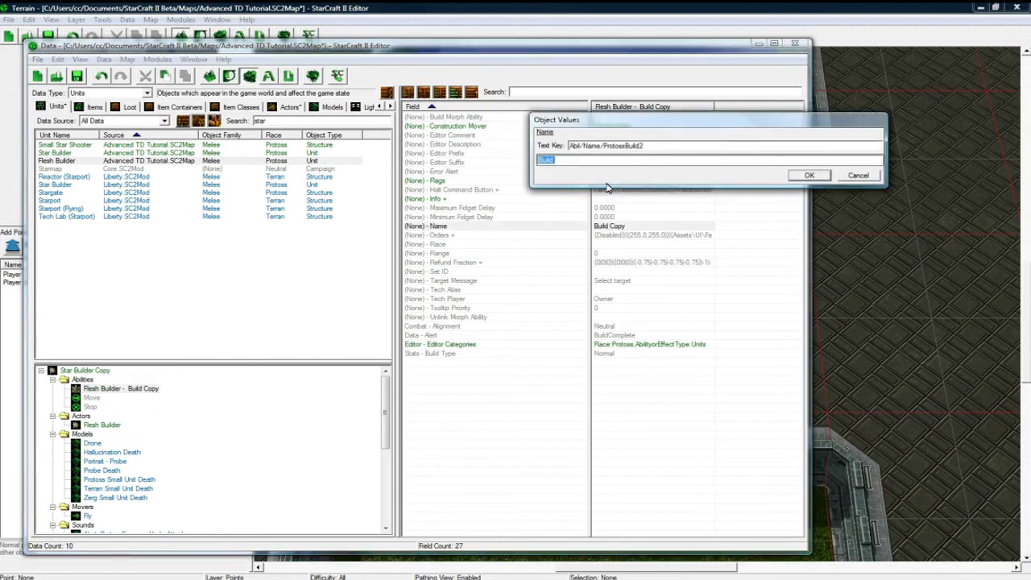
{"action": "left_click", "coordinate": [809, 176]}
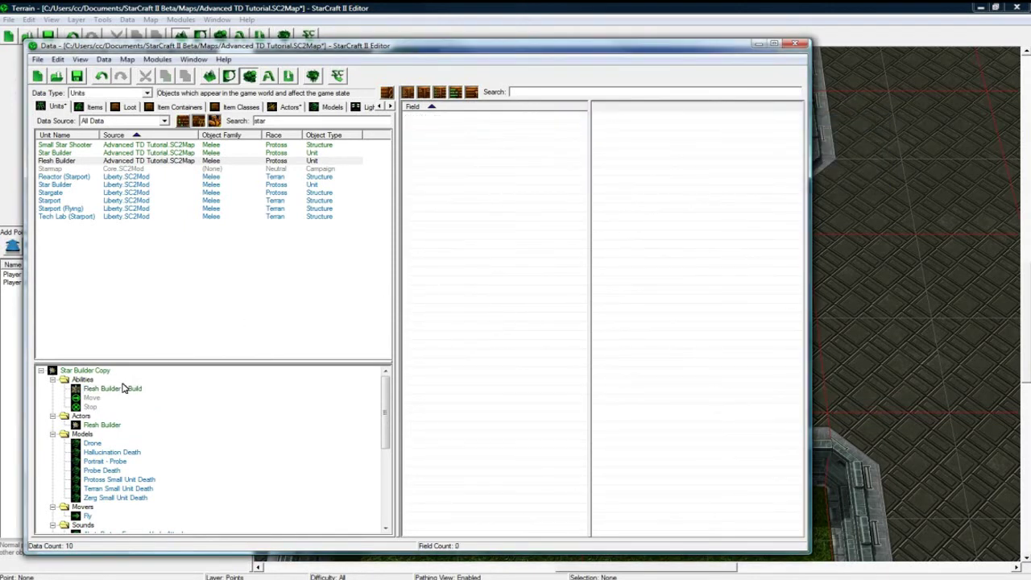
{"action": "left_click", "coordinate": [120, 390]}
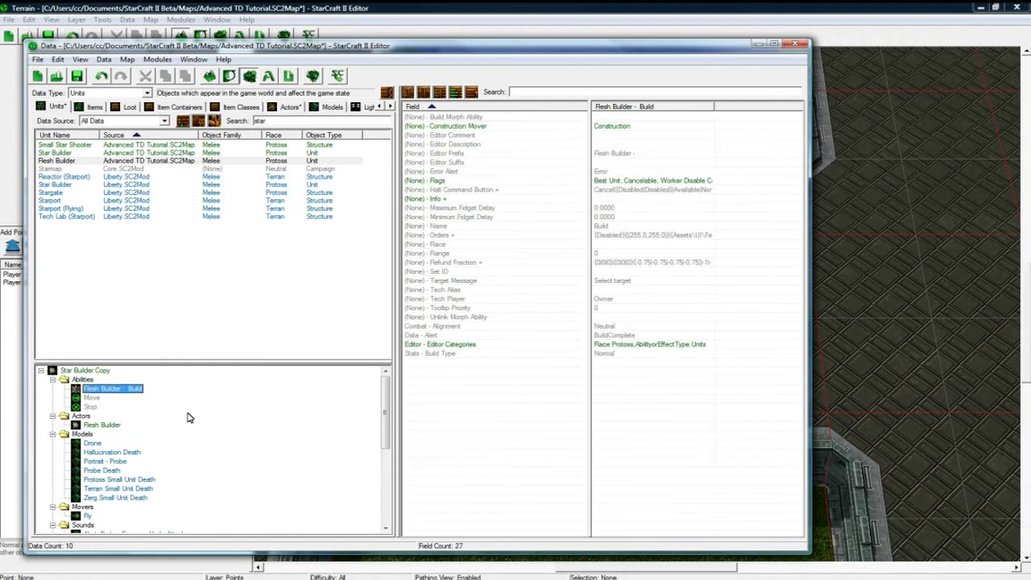
{"action": "left_click_drag", "start_coordinate": [385, 411], "coordinate": [323, 368]}
Step: Find the Spore Crawler unit and change its Stats - Name to Mini Flesher
{"action": "double_click", "coordinate": [103, 93]}
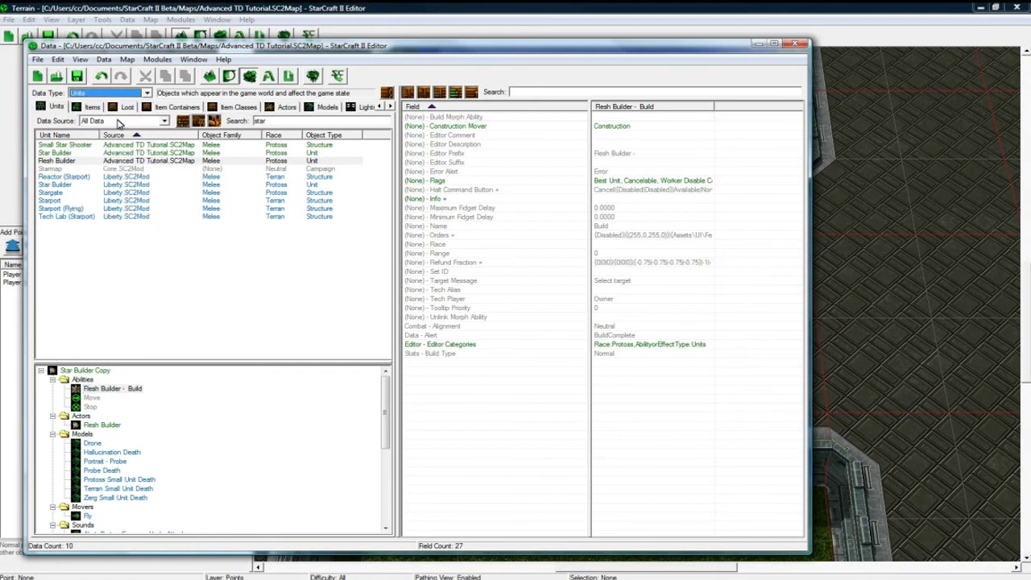
{"action": "double_click", "coordinate": [274, 121]}
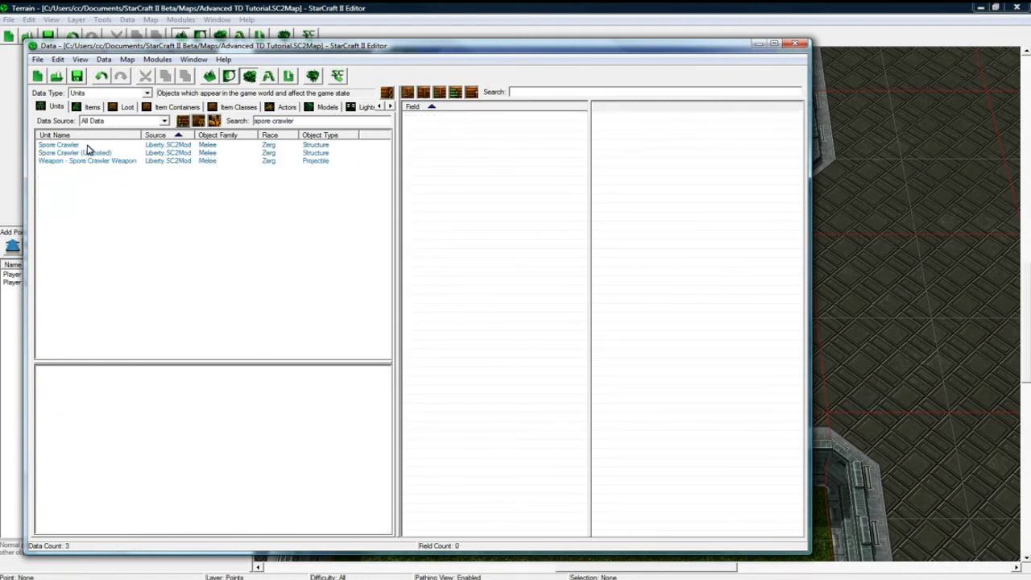
{"action": "left_click", "coordinate": [88, 145]}
{"action": "left_click", "coordinate": [654, 269]}
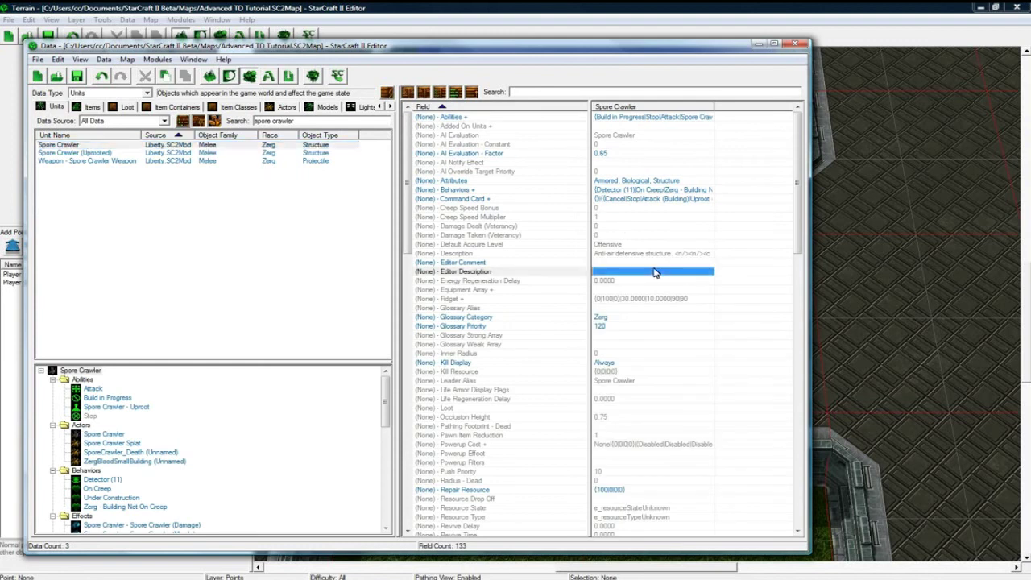
{"action": "scroll", "coordinate": [650, 299], "scroll_direction": "down", "scroll_amount": 20}
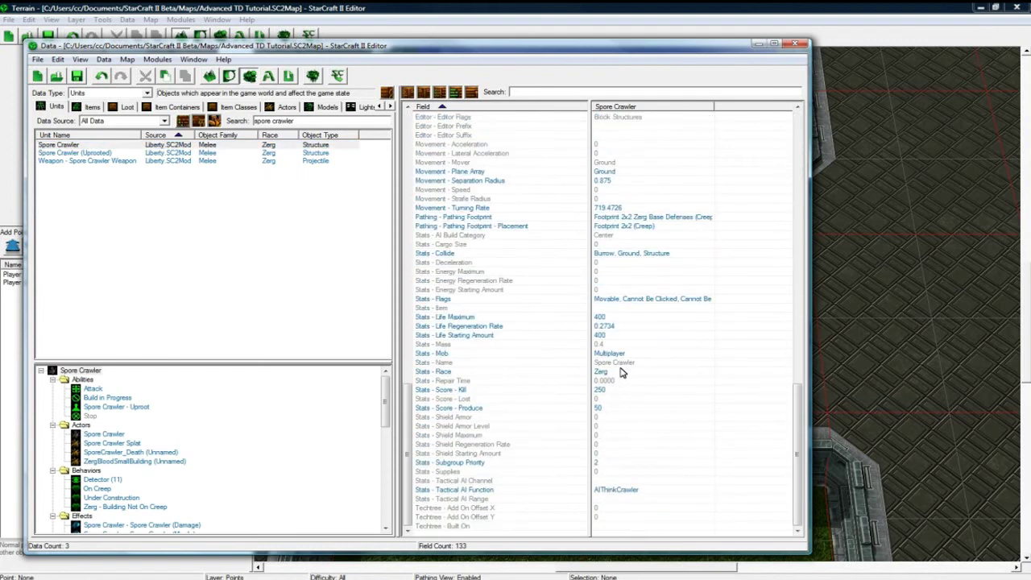
{"action": "double_click", "coordinate": [622, 367]}
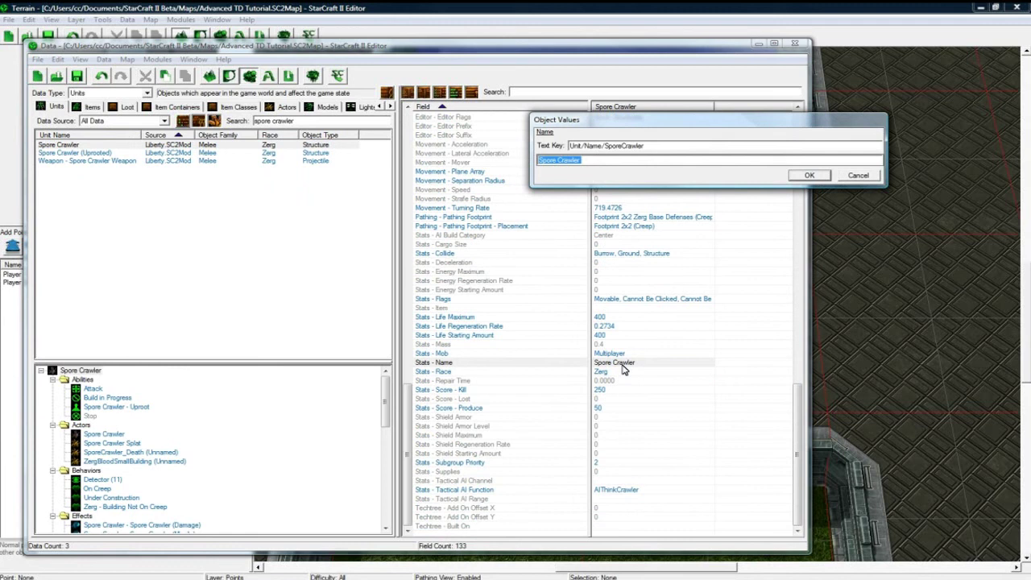
{"action": "type", "text": "Mini Riese"}
{"action": "key", "text": "Return"}
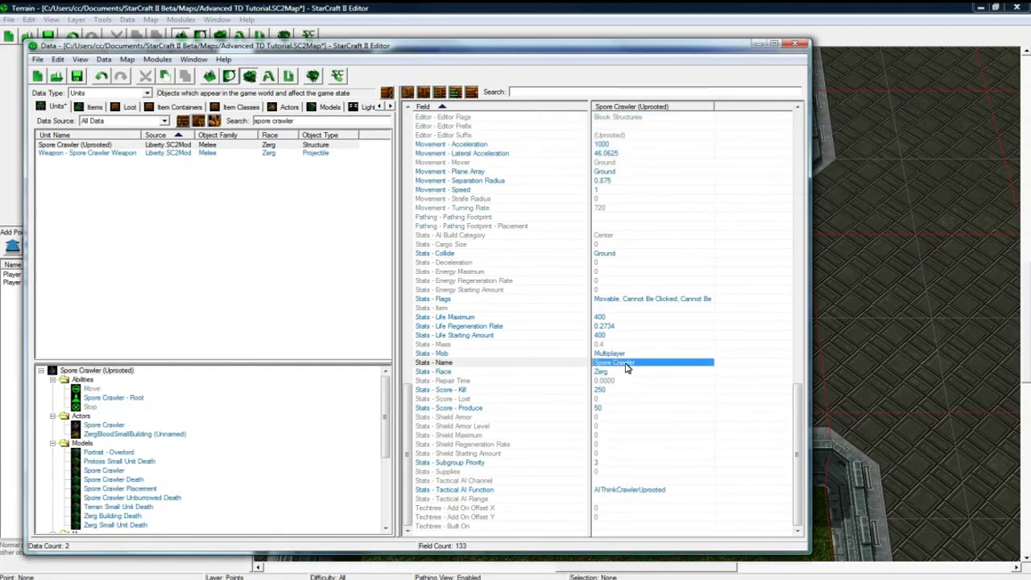
{"action": "left_click", "coordinate": [636, 354]}
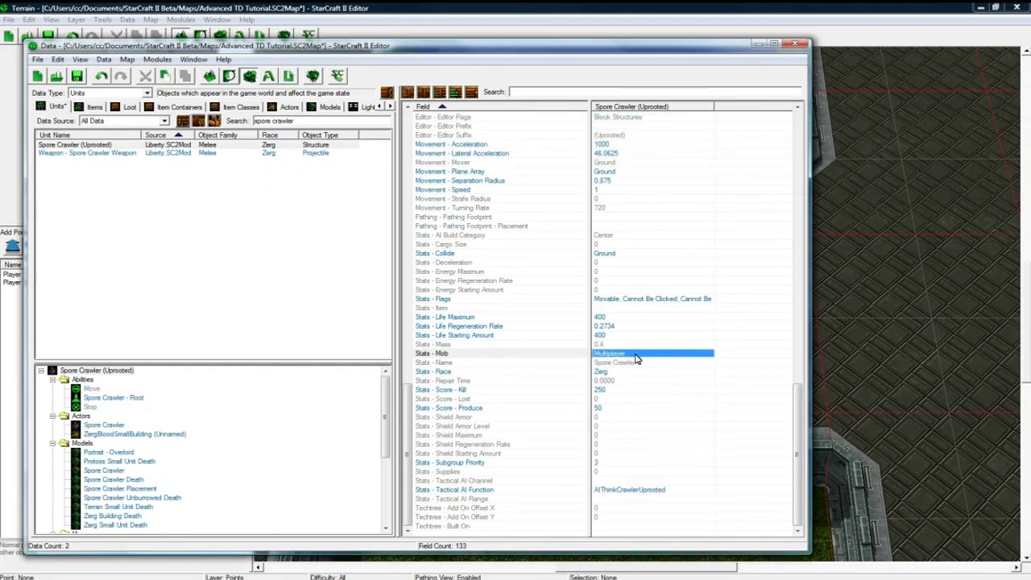
Step: Search units for 'mi' and open the Mini Flesher's data
{"action": "left_click", "coordinate": [150, 191]}
{"action": "left_click", "coordinate": [121, 121]}
{"action": "left_click", "coordinate": [121, 129]}
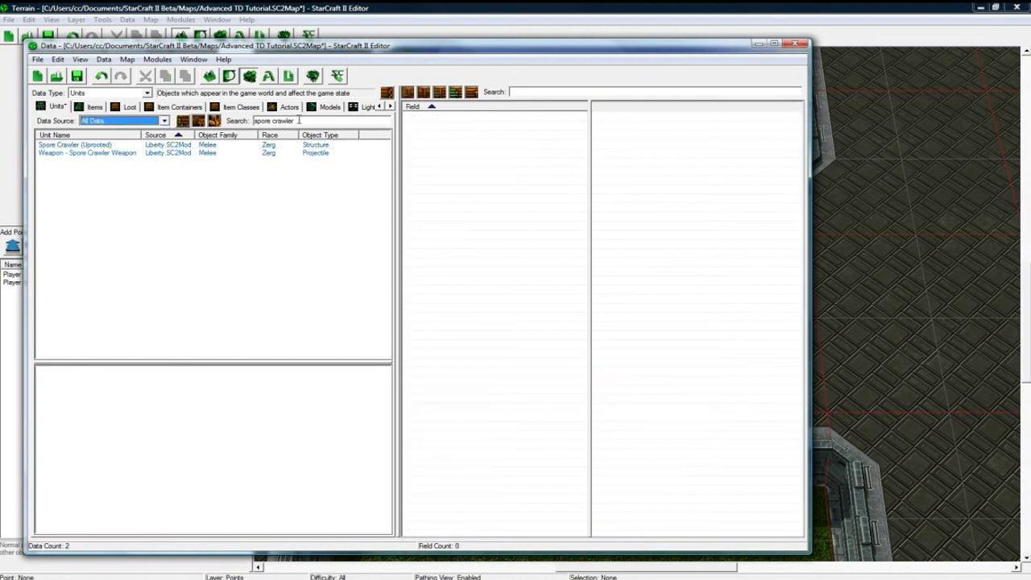
{"action": "left_click_drag", "start_coordinate": [298, 120], "coordinate": [211, 121]}
{"action": "type", "text": "mini"}
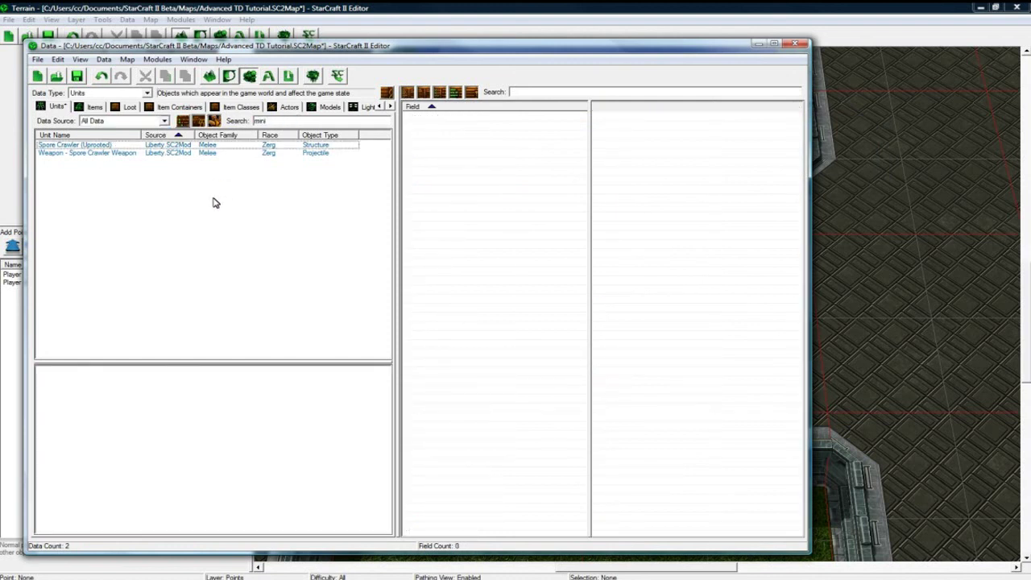
{"action": "left_click", "coordinate": [89, 152]}
{"action": "left_click", "coordinate": [92, 145]}
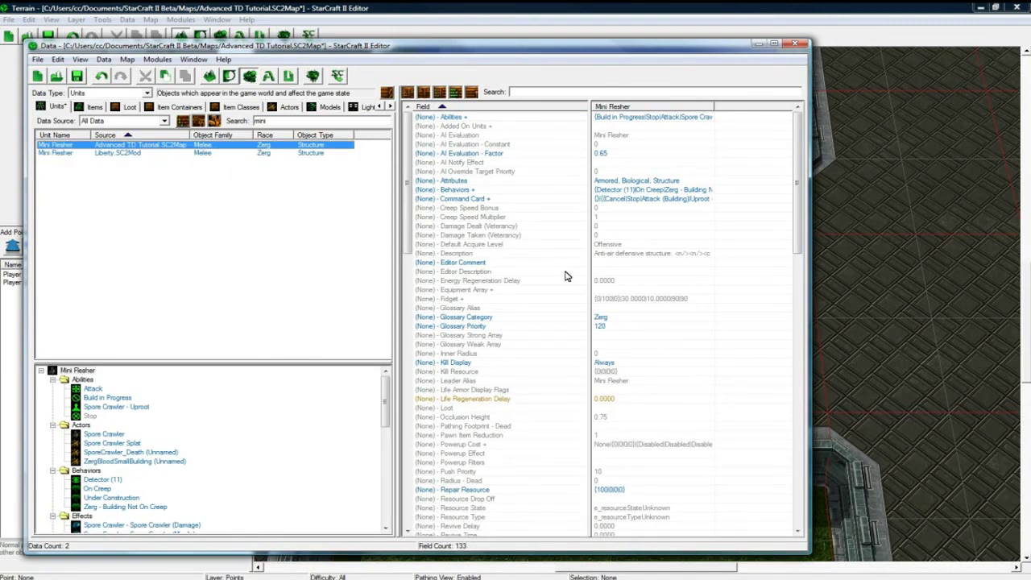
Step: Set Mini Flesher's Life Maximum to 1, Life Regeneration Rate to 0, Life Starting Amount to 1
{"action": "left_click", "coordinate": [681, 316]}
{"action": "scroll", "coordinate": [669, 327], "scroll_direction": "down", "scroll_amount": 20}
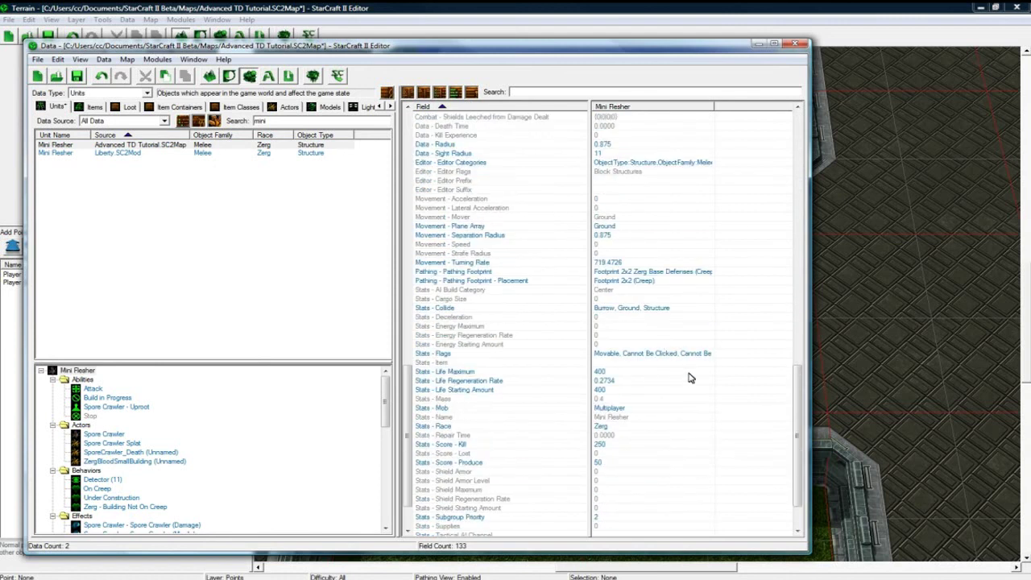
{"action": "scroll", "coordinate": [608, 397], "scroll_direction": "up", "scroll_amount": 2}
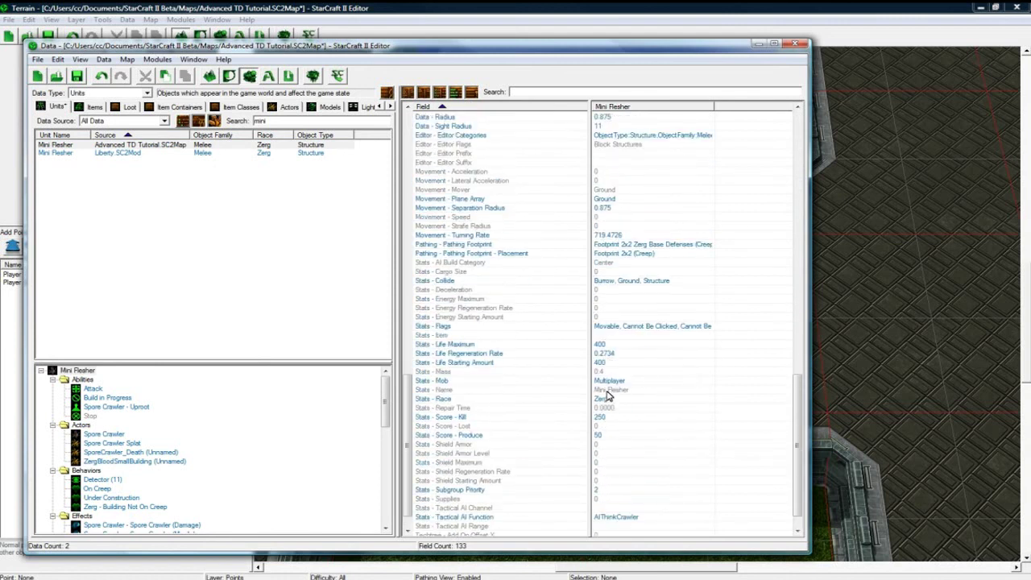
{"action": "double_click", "coordinate": [610, 372]}
{"action": "type", "text": "1"}
{"action": "key", "text": "Return"}
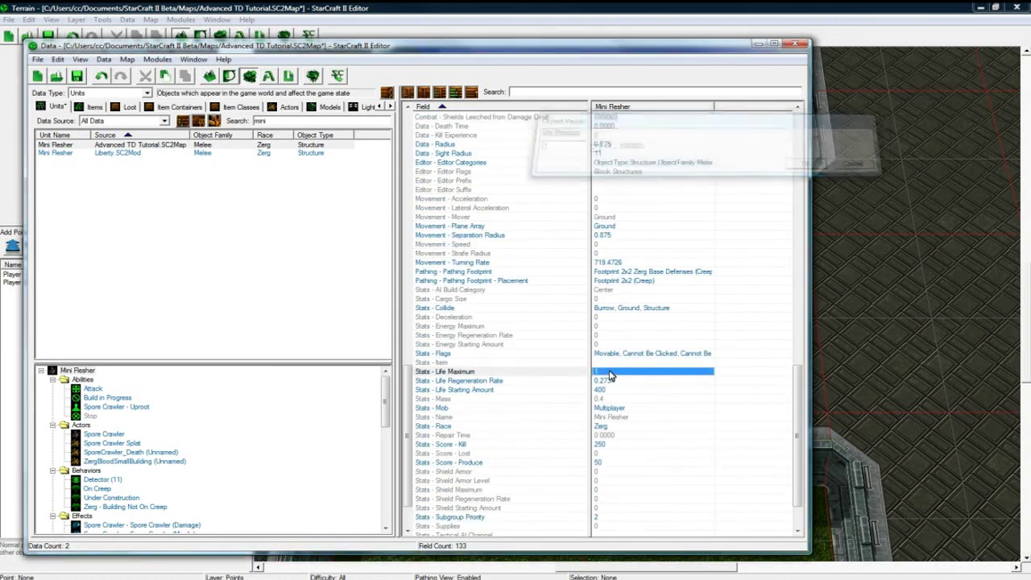
{"action": "double_click", "coordinate": [614, 380]}
{"action": "type", "text": "0"}
{"action": "key", "text": "Return"}
{"action": "left_click", "coordinate": [608, 391]}
{"action": "double_click", "coordinate": [608, 390]}
{"action": "type", "text": "1"}
{"action": "left_click", "coordinate": [809, 161]}
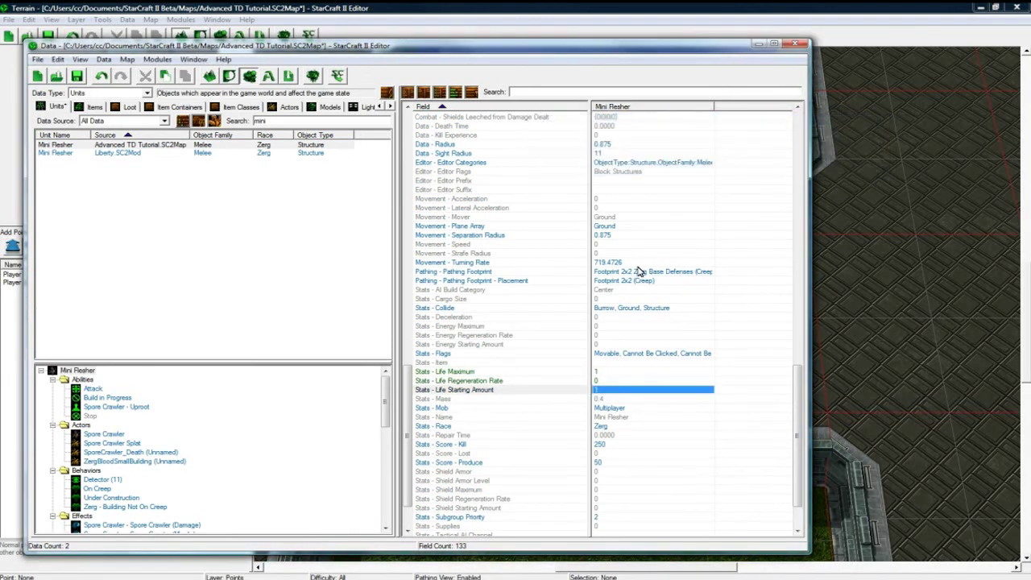
Step: Set the Mini Flesher's Combat - Life Armor to 0
{"action": "left_click", "coordinate": [636, 272]}
{"action": "scroll", "coordinate": [639, 271], "scroll_direction": "up", "scroll_amount": 2}
{"action": "scroll", "coordinate": [639, 271], "scroll_direction": "up", "scroll_amount": 3}
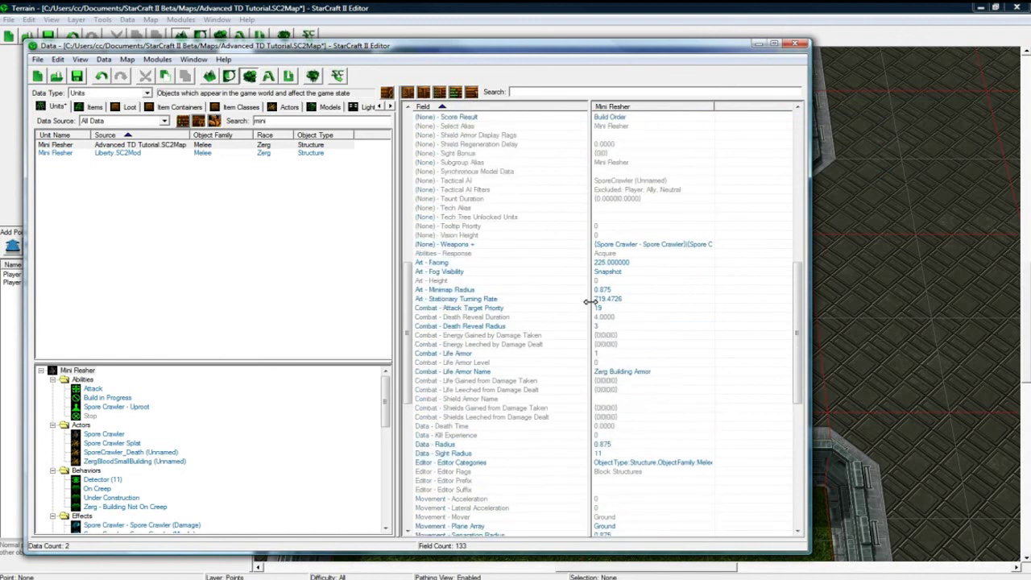
{"action": "double_click", "coordinate": [602, 354]}
{"action": "type", "text": "0"}
{"action": "key", "text": "Return"}
{"action": "scroll", "coordinate": [625, 323], "scroll_direction": "up", "scroll_amount": 2}
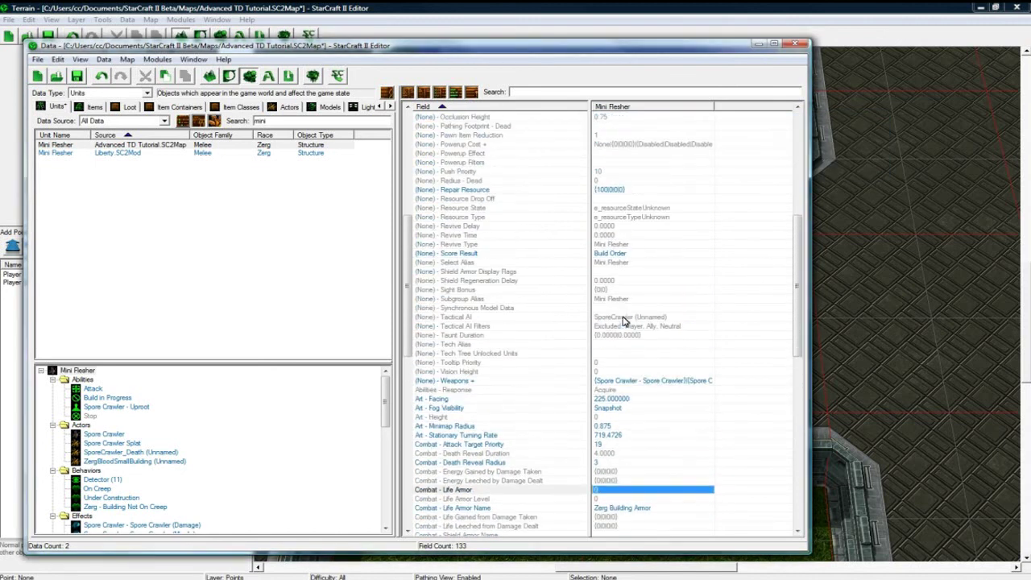
{"action": "left_click", "coordinate": [642, 382]}
{"action": "scroll", "coordinate": [644, 360], "scroll_direction": "up", "scroll_amount": 3}
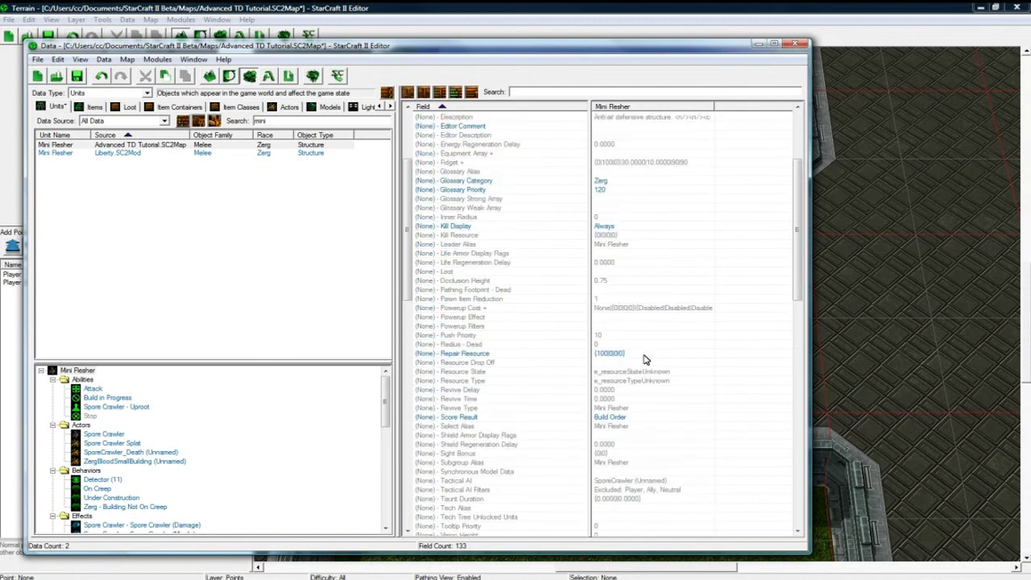